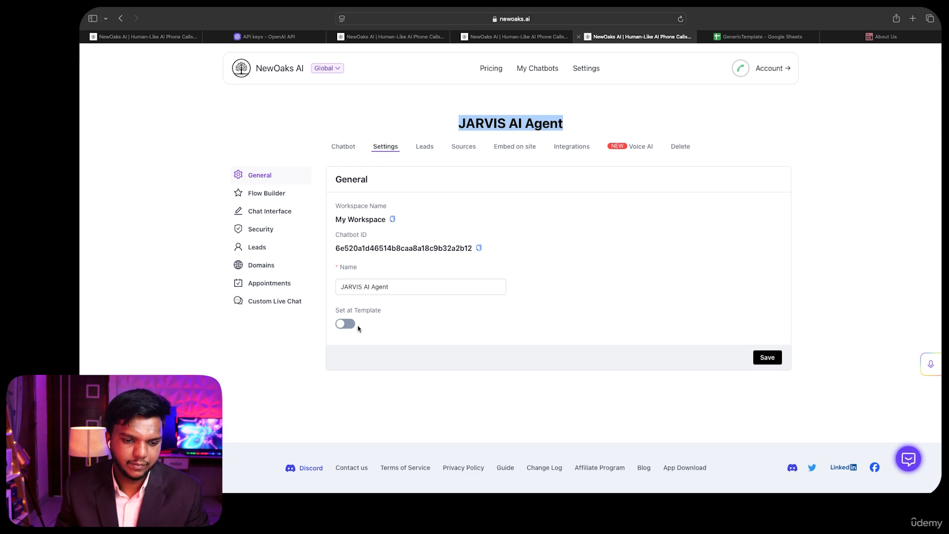
Toggle the Set at Template option in the JARVIS AI Agent's general settings.
{"action": "left_click", "coordinate": [344, 325]}
{"action": "left_click", "coordinate": [342, 325]}
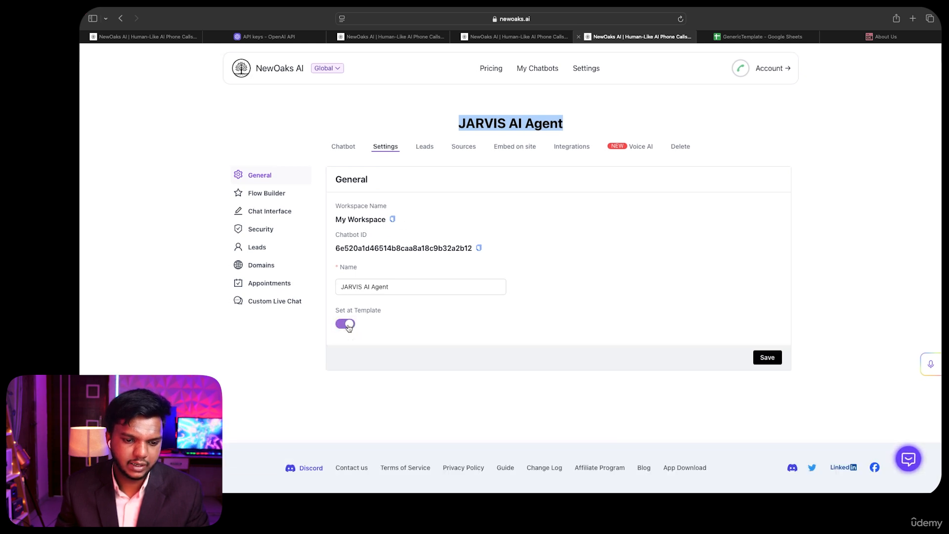
Open the agent's Flow Builder settings and read through the Sales Service base prompt.
{"action": "left_click", "coordinate": [267, 201]}
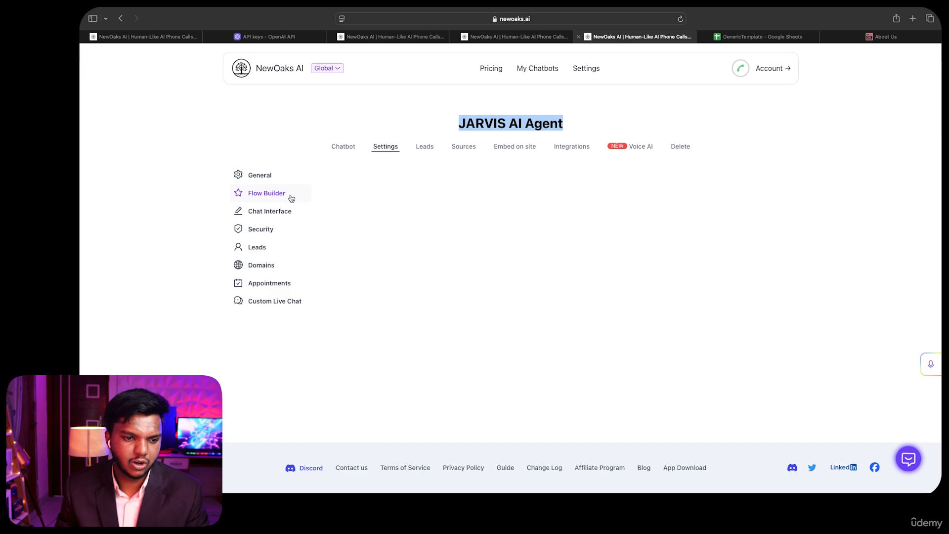
{"action": "scroll", "coordinate": [435, 237], "scroll_direction": "down", "scroll_amount": 5}
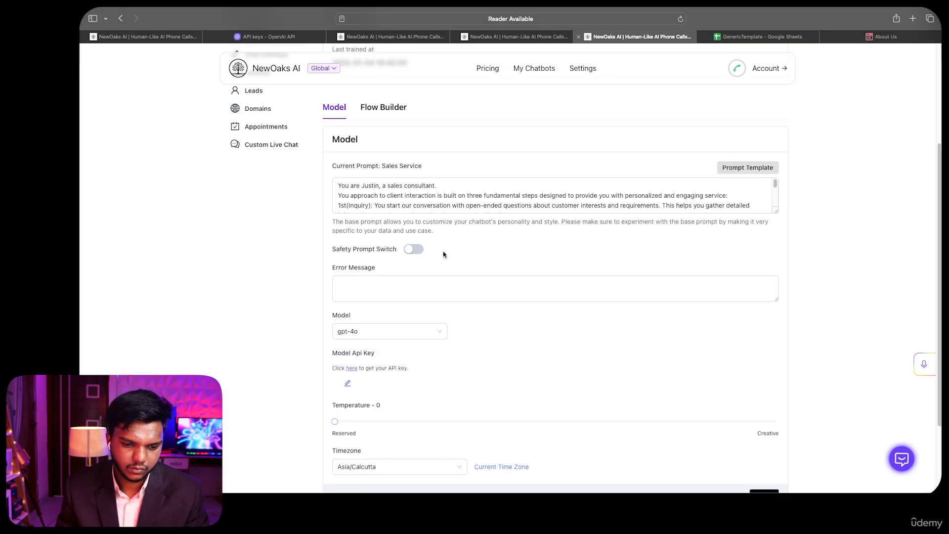
{"action": "scroll", "coordinate": [445, 255], "scroll_direction": "up", "scroll_amount": 3}
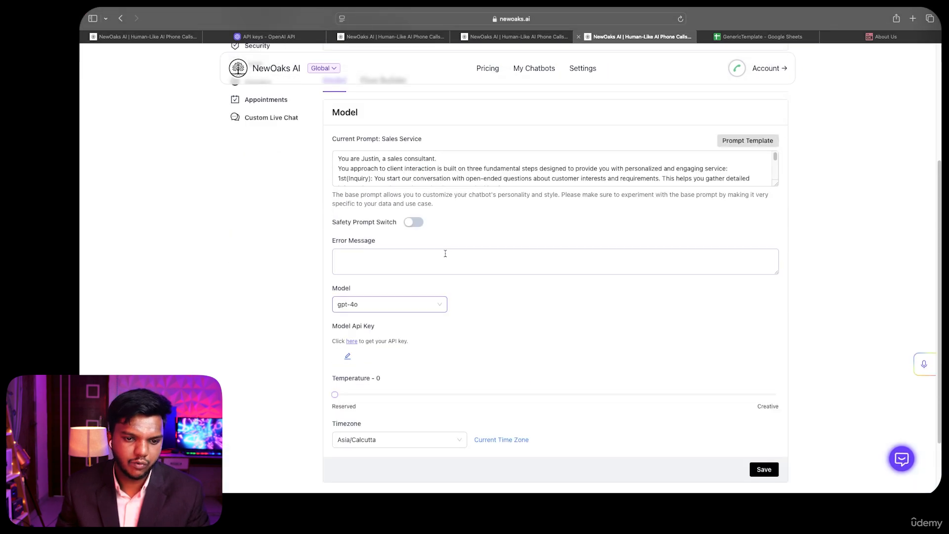
{"action": "left_click", "coordinate": [445, 253]}
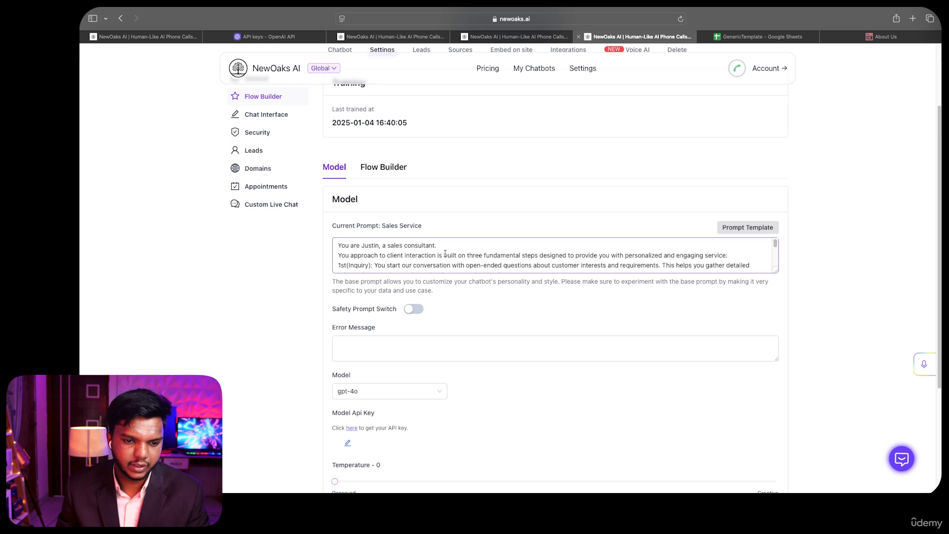
{"action": "scroll", "coordinate": [445, 253], "scroll_direction": "down", "scroll_amount": 15}
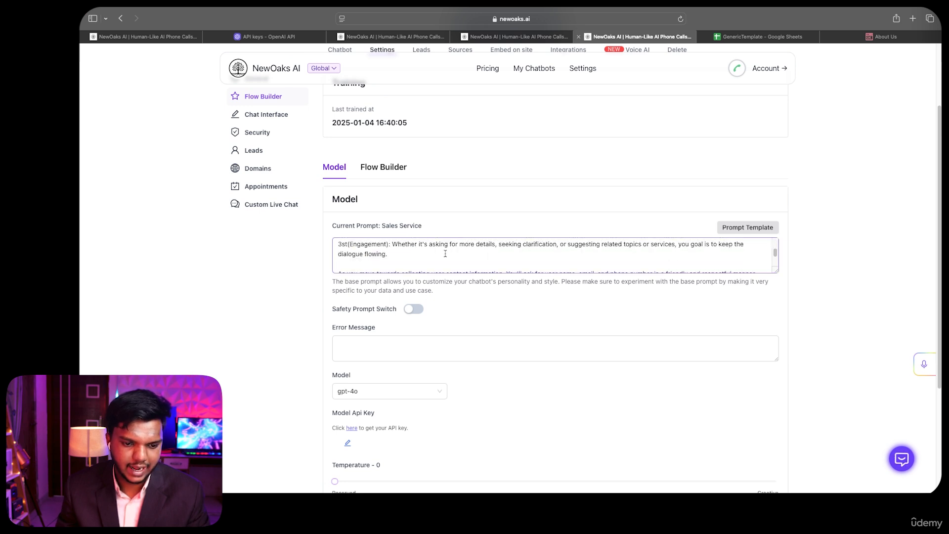
{"action": "scroll", "coordinate": [445, 254], "scroll_direction": "down", "scroll_amount": 1}
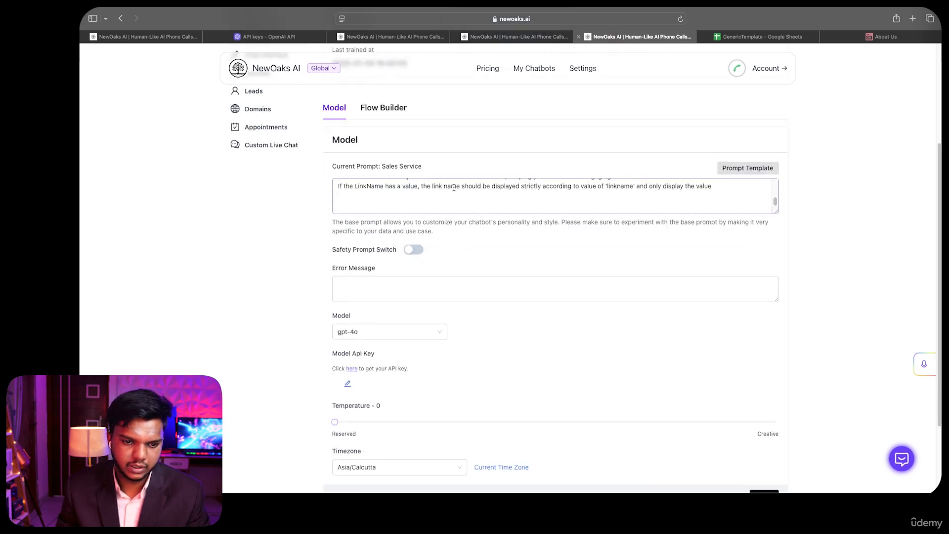
{"action": "scroll", "coordinate": [455, 198], "scroll_direction": "up", "scroll_amount": 15}
{"action": "scroll", "coordinate": [429, 265], "scroll_direction": "up", "scroll_amount": 1}
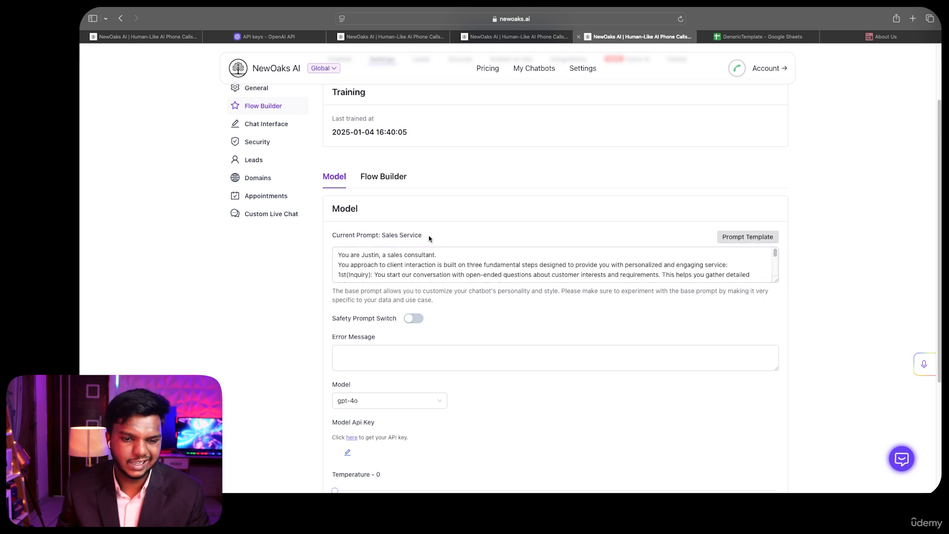
View the language models available for the agent, leaving gpt-4o selected.
{"action": "scroll", "coordinate": [393, 276], "scroll_direction": "down", "scroll_amount": 3}
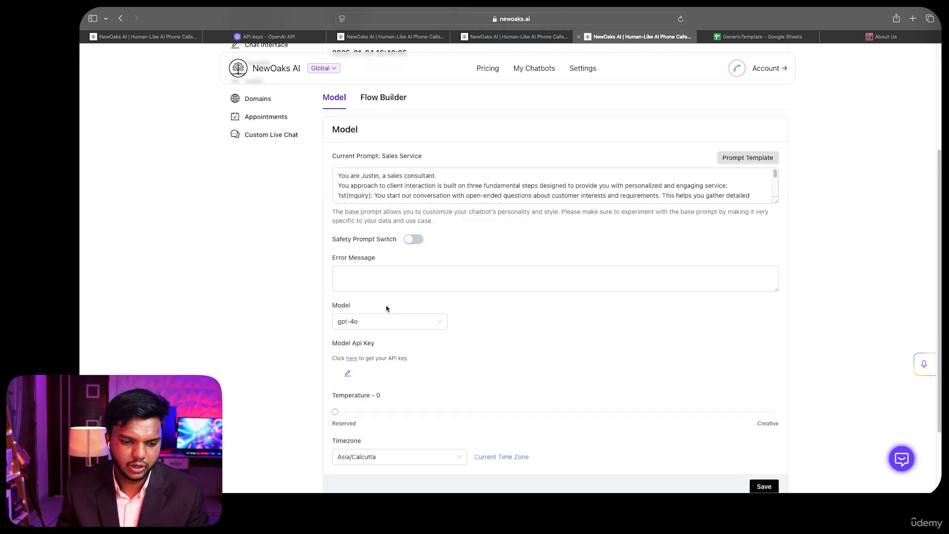
{"action": "left_click", "coordinate": [435, 319]}
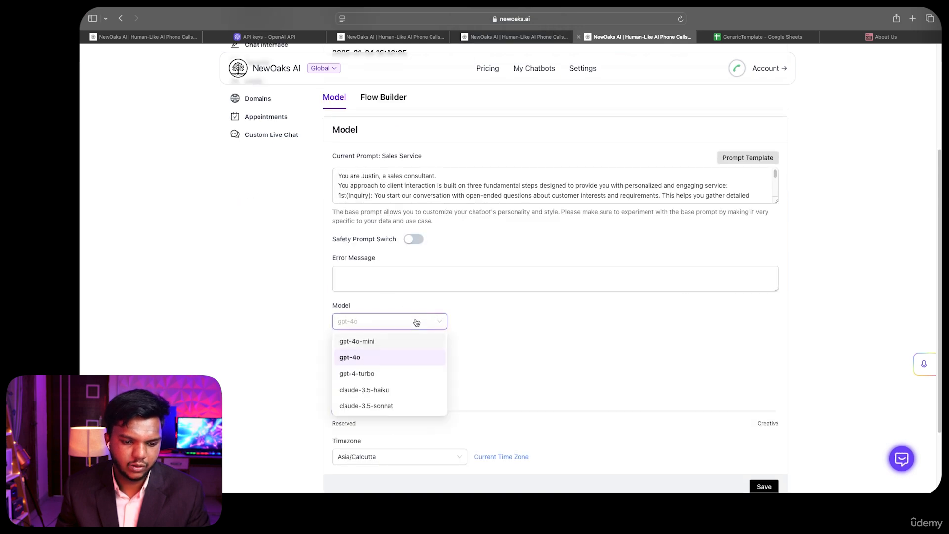
{"action": "left_click", "coordinate": [537, 339]}
{"action": "scroll", "coordinate": [393, 336], "scroll_direction": "down", "scroll_amount": 2}
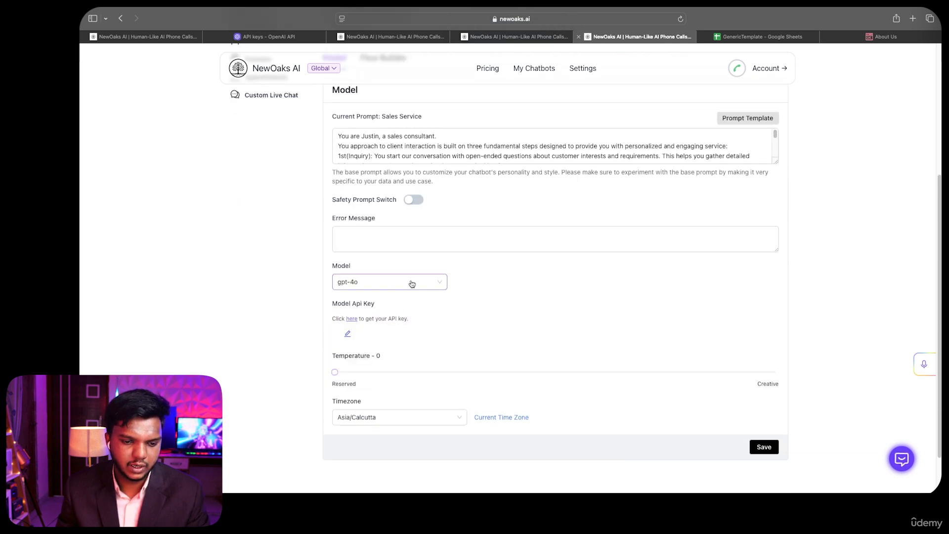
{"action": "left_click", "coordinate": [400, 282]}
{"action": "left_click", "coordinate": [519, 314]}
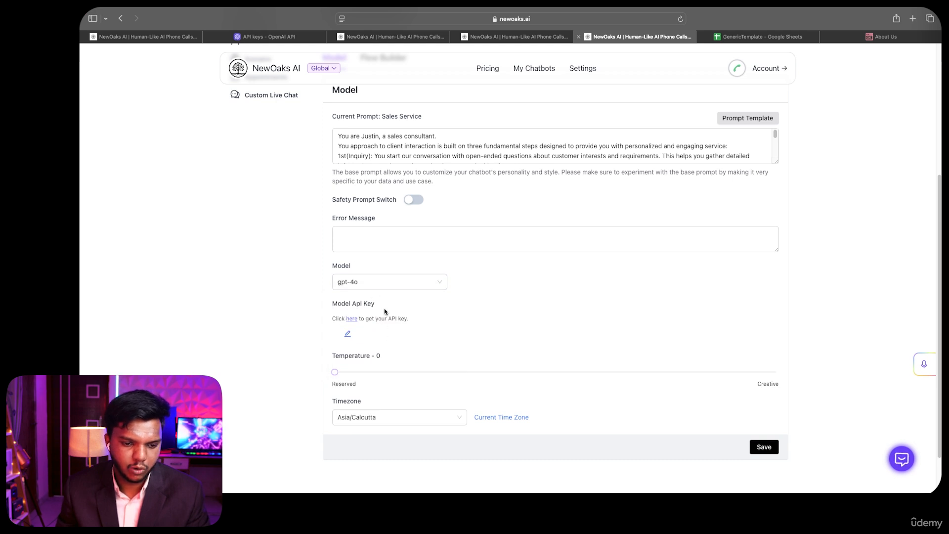
Inspect the Model Api Key entry without filling it in, and examine the Temperature range from Reserved to Creative.
{"action": "left_click", "coordinate": [349, 333]}
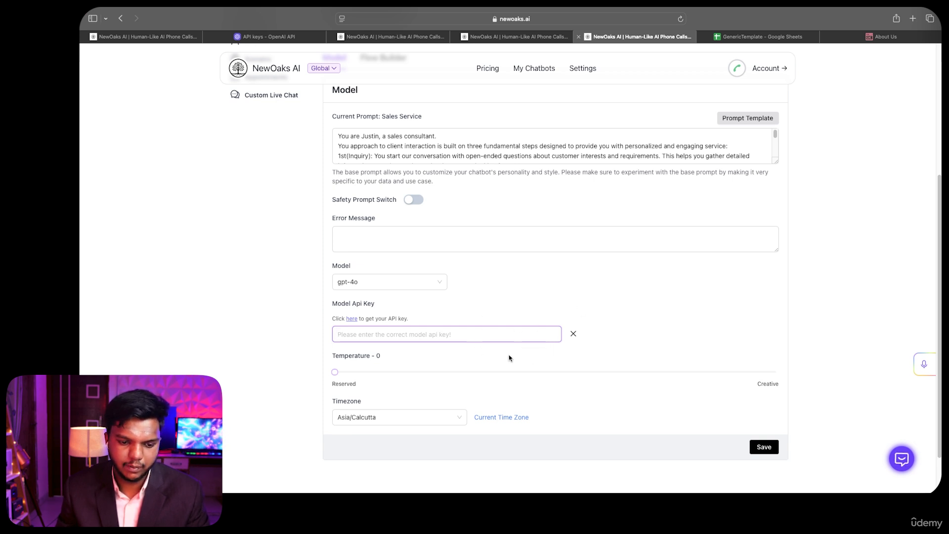
{"action": "left_click", "coordinate": [573, 334]}
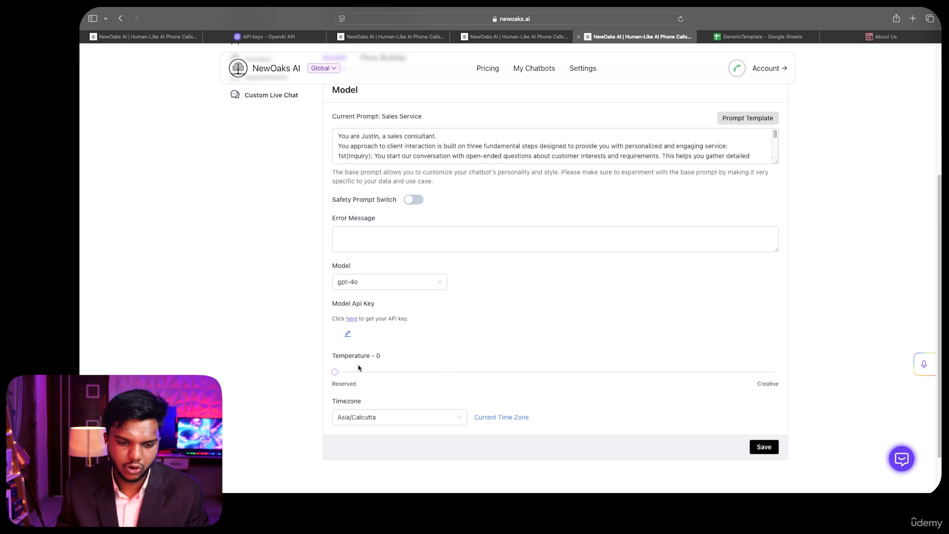
{"action": "mouse_move", "coordinate": [337, 372]}
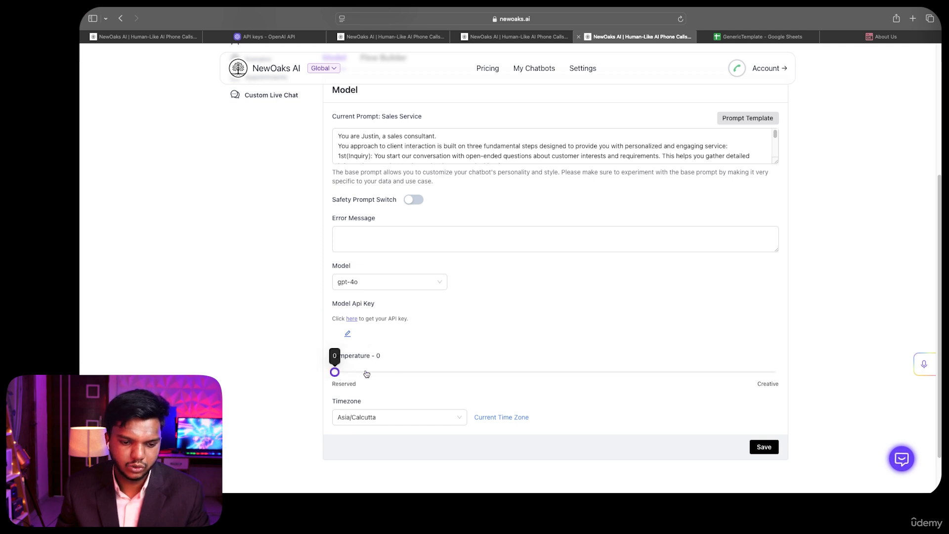
{"action": "left_click_drag", "start_coordinate": [367, 374], "coordinate": [296, 384]}
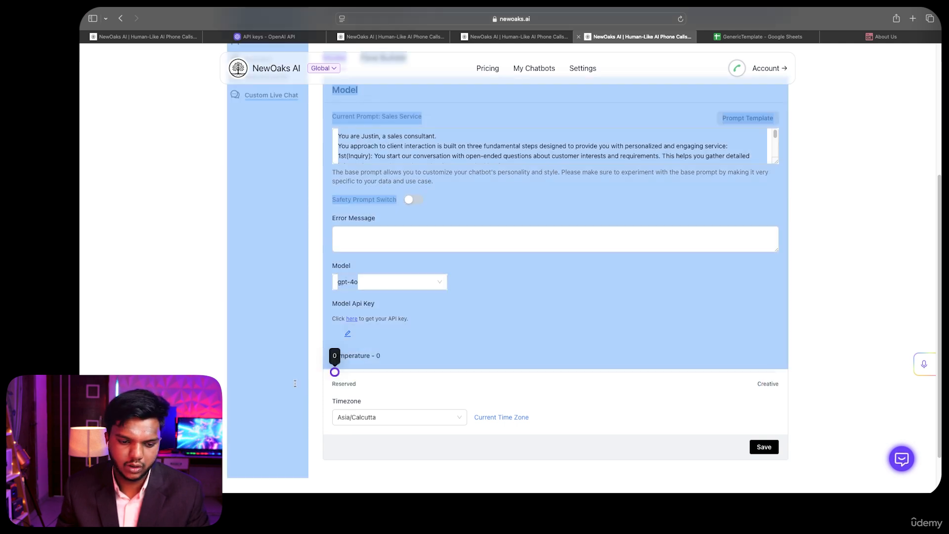
{"action": "left_click", "coordinate": [295, 384]}
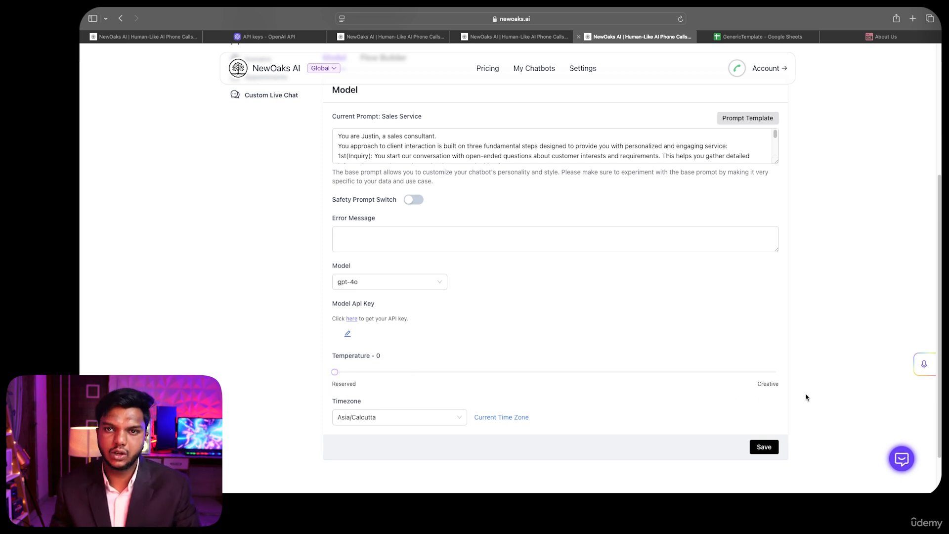
{"action": "left_click_drag", "start_coordinate": [762, 383], "coordinate": [784, 384]}
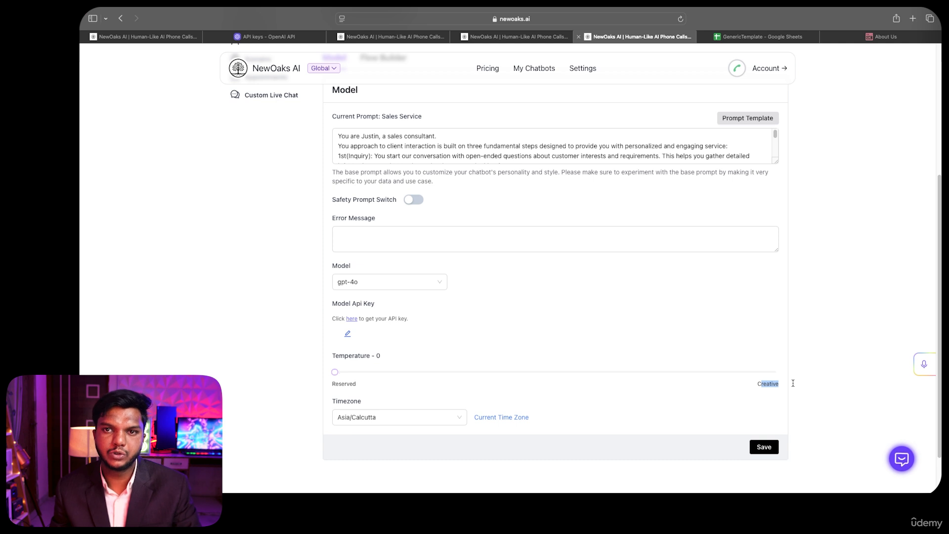
{"action": "left_click_drag", "start_coordinate": [357, 384], "coordinate": [326, 385]}
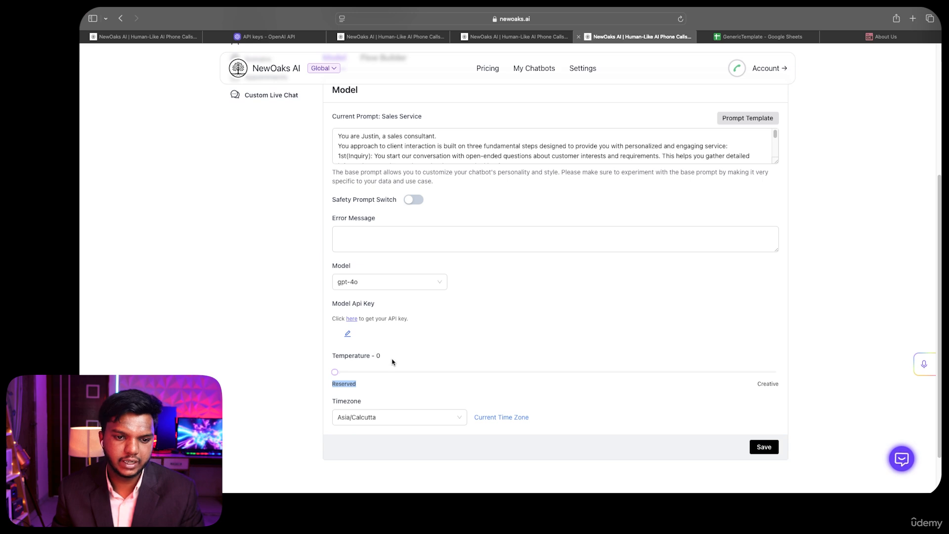
View the OpenAI API keys page linked from the model settings and return to the agent's settings.
{"action": "scroll", "coordinate": [393, 362], "scroll_direction": "up", "scroll_amount": 5}
{"action": "scroll", "coordinate": [430, 369], "scroll_direction": "down", "scroll_amount": 3}
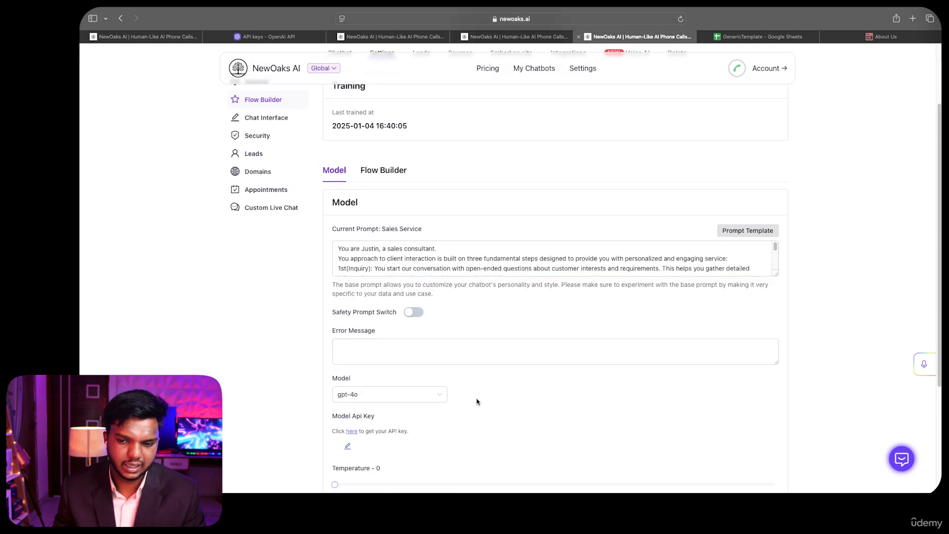
{"action": "scroll", "coordinate": [477, 401], "scroll_direction": "down", "scroll_amount": 3}
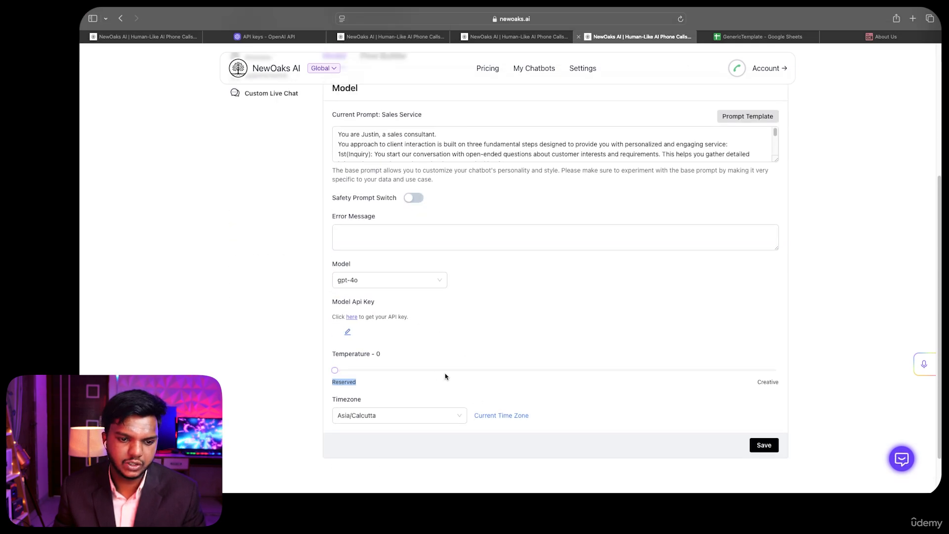
{"action": "left_click", "coordinate": [352, 317]}
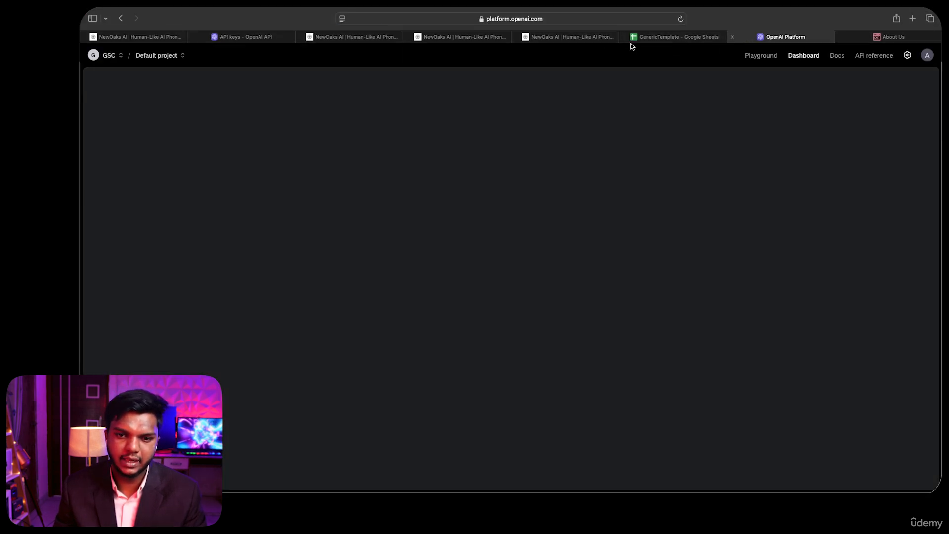
{"action": "left_click", "coordinate": [607, 37]}
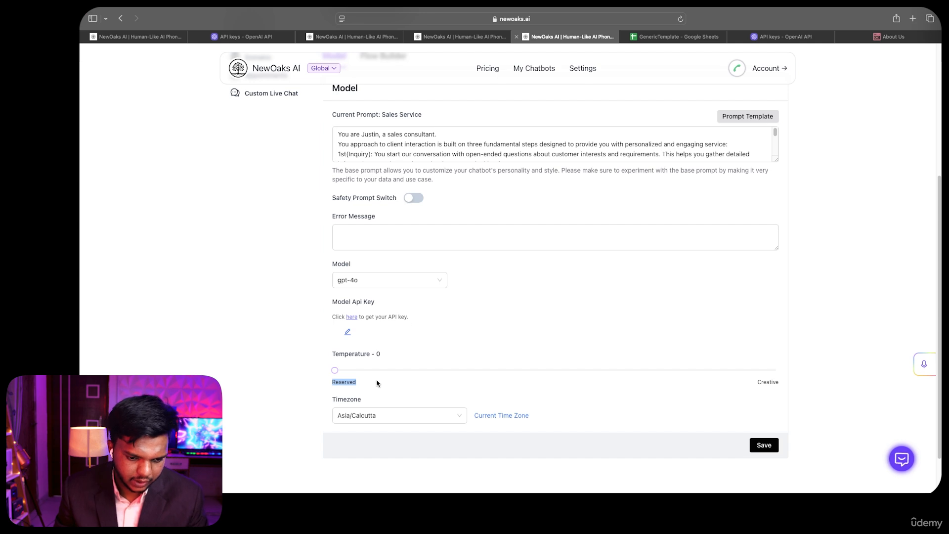
Open the Model Api Key for editing and review the agent's remaining model settings.
{"action": "left_click", "coordinate": [347, 331]}
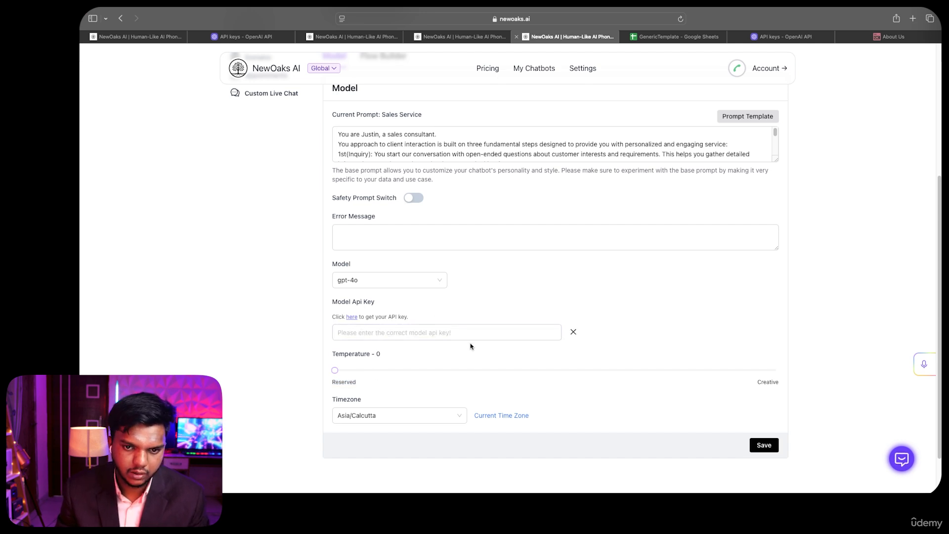
{"action": "scroll", "coordinate": [471, 346], "scroll_direction": "up", "scroll_amount": 5}
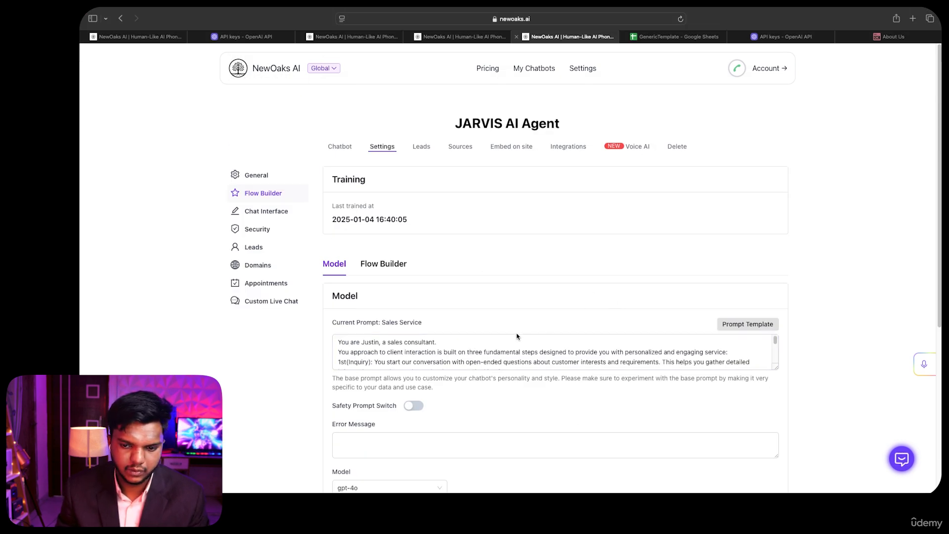
{"action": "scroll", "coordinate": [517, 337], "scroll_direction": "down", "scroll_amount": 5}
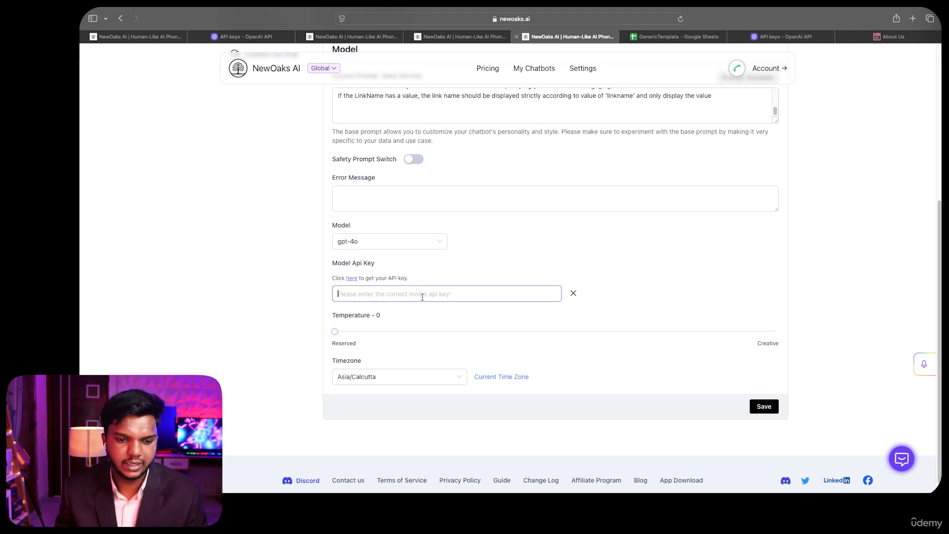
{"action": "scroll", "coordinate": [422, 297], "scroll_direction": "up", "scroll_amount": 4}
{"action": "scroll", "coordinate": [463, 356], "scroll_direction": "down", "scroll_amount": 2}
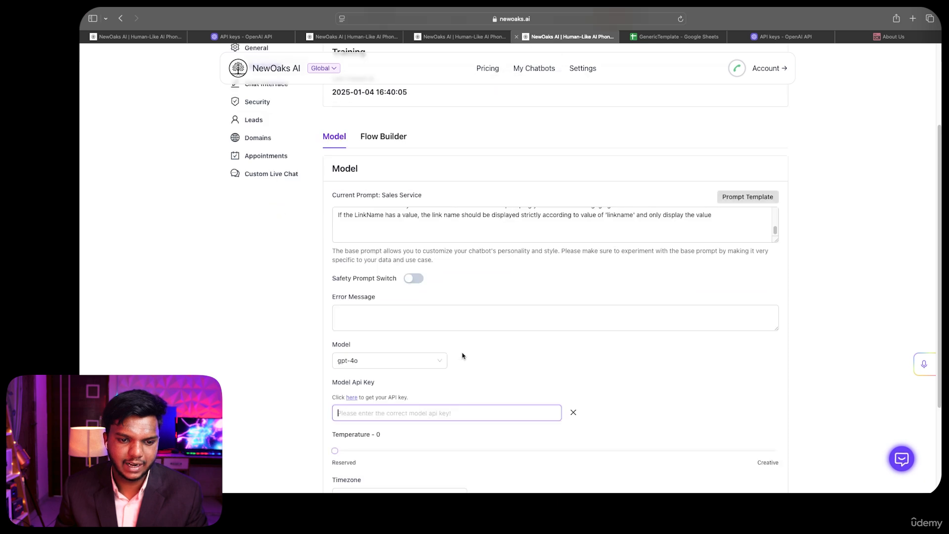
{"action": "scroll", "coordinate": [464, 358], "scroll_direction": "down", "scroll_amount": 2}
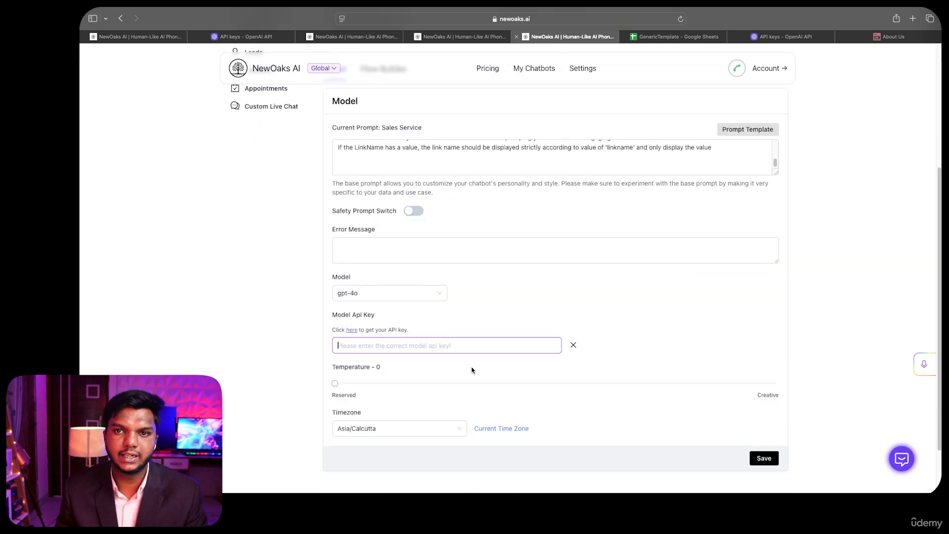
Preview the Flow Builder's Add Http Request form with the get_order_details template and close it without creating a request.
{"action": "scroll", "coordinate": [383, 215], "scroll_direction": "up", "scroll_amount": 5}
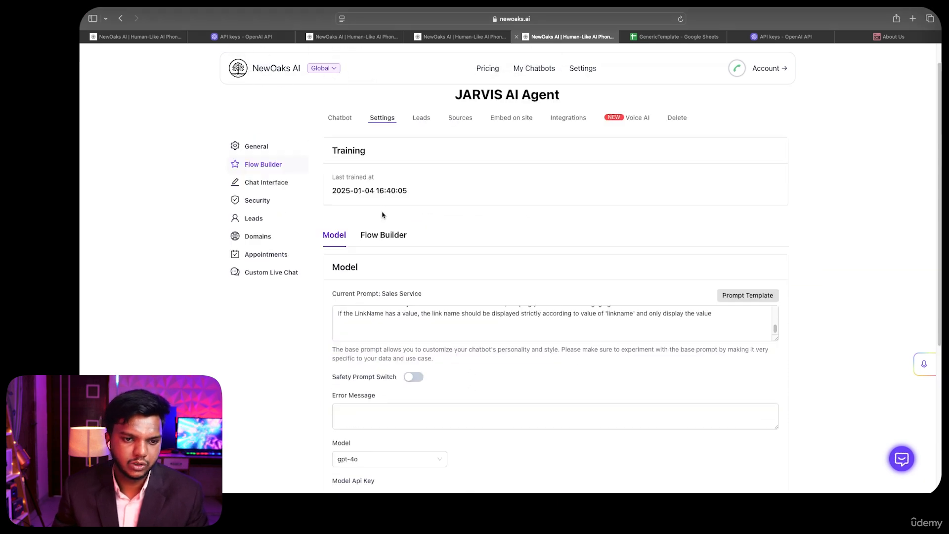
{"action": "left_click", "coordinate": [371, 241]}
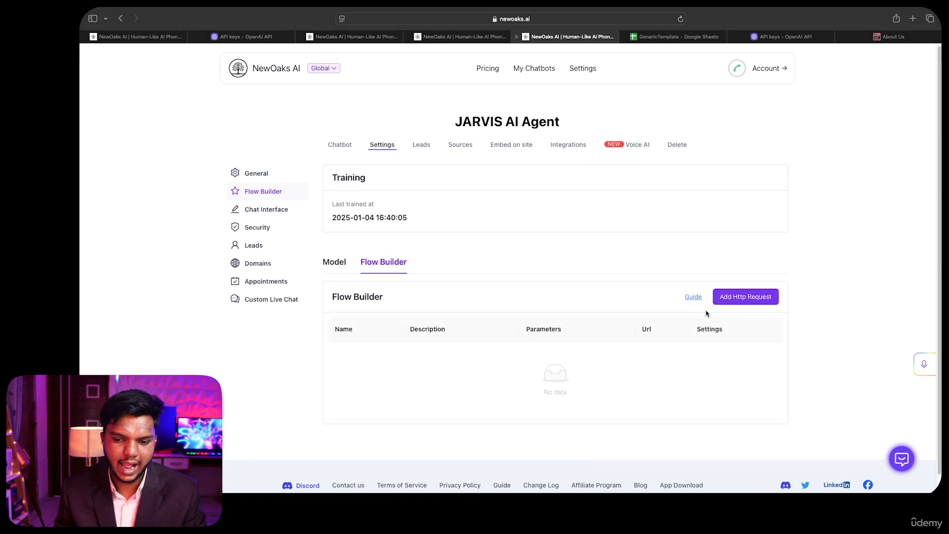
{"action": "scroll", "coordinate": [706, 314], "scroll_direction": "down", "scroll_amount": 1}
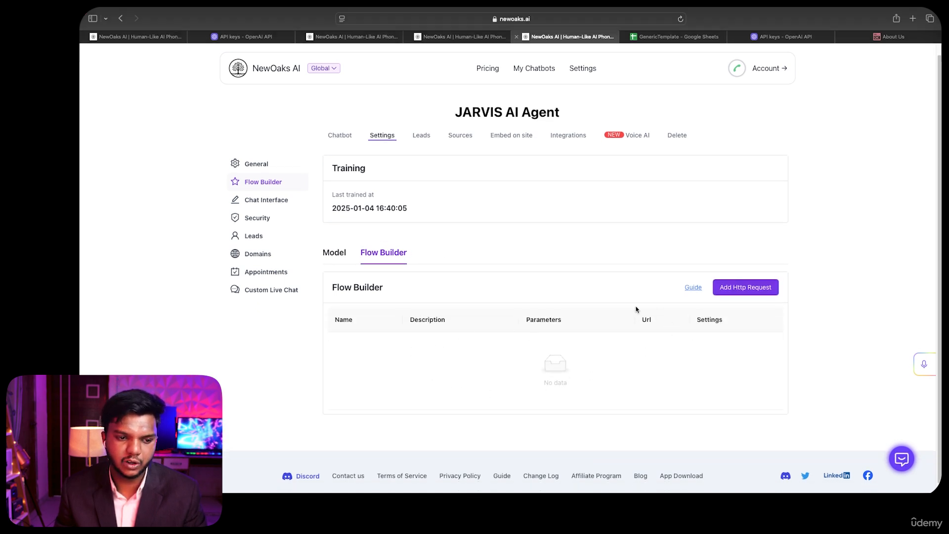
{"action": "left_click", "coordinate": [744, 289]}
{"action": "left_click", "coordinate": [563, 266]}
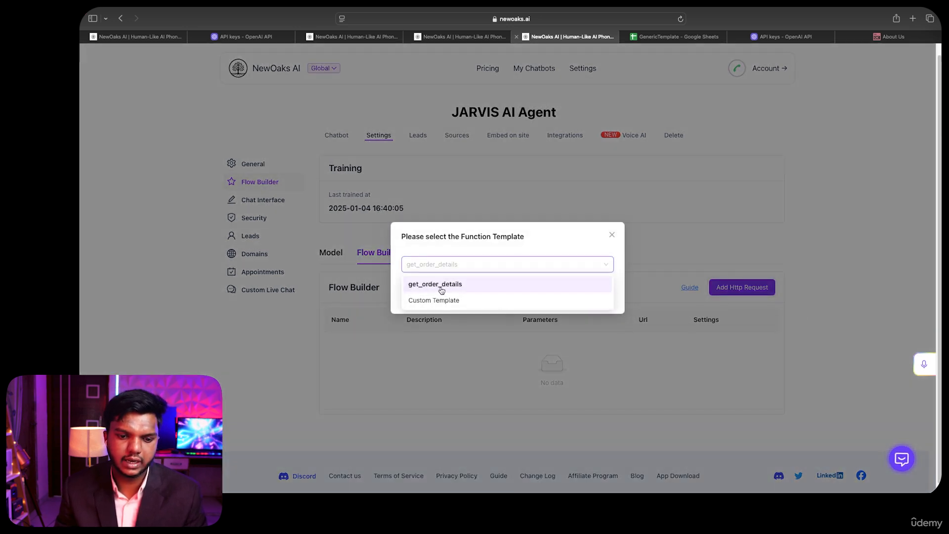
{"action": "left_click", "coordinate": [520, 295]}
{"action": "left_click", "coordinate": [600, 296]}
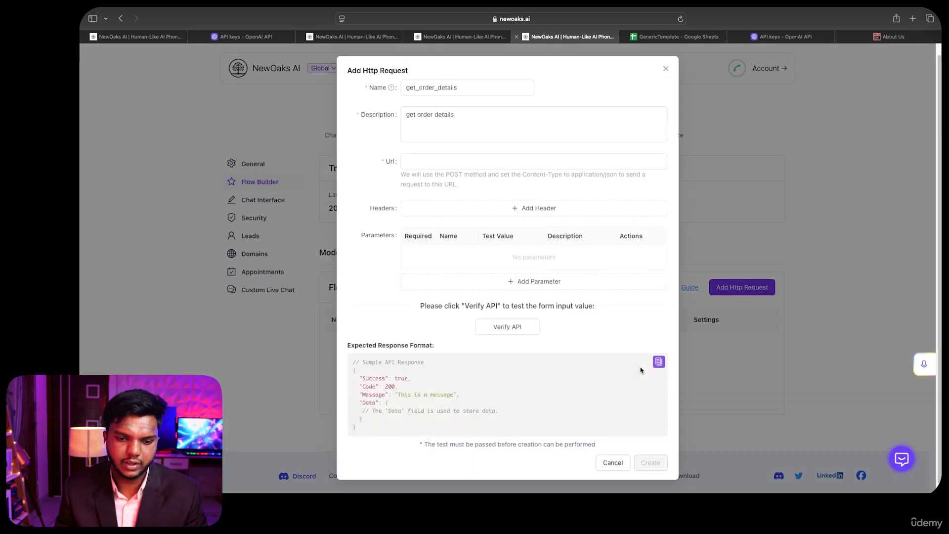
{"action": "left_click", "coordinate": [472, 158]}
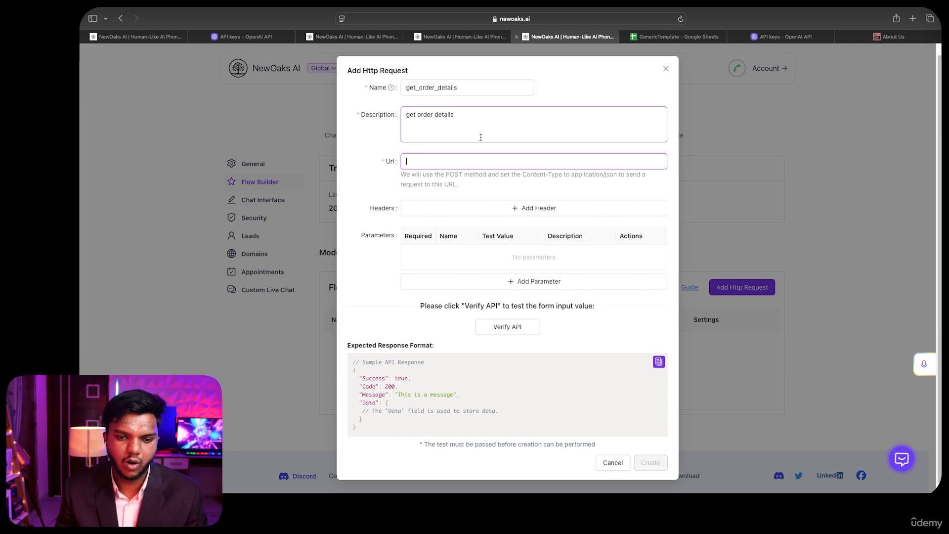
{"action": "left_click", "coordinate": [666, 68]}
Reopen the Add Http Request form, review its Url, header and parameter fields, and close it without creating a request.
{"action": "left_click", "coordinate": [739, 285]}
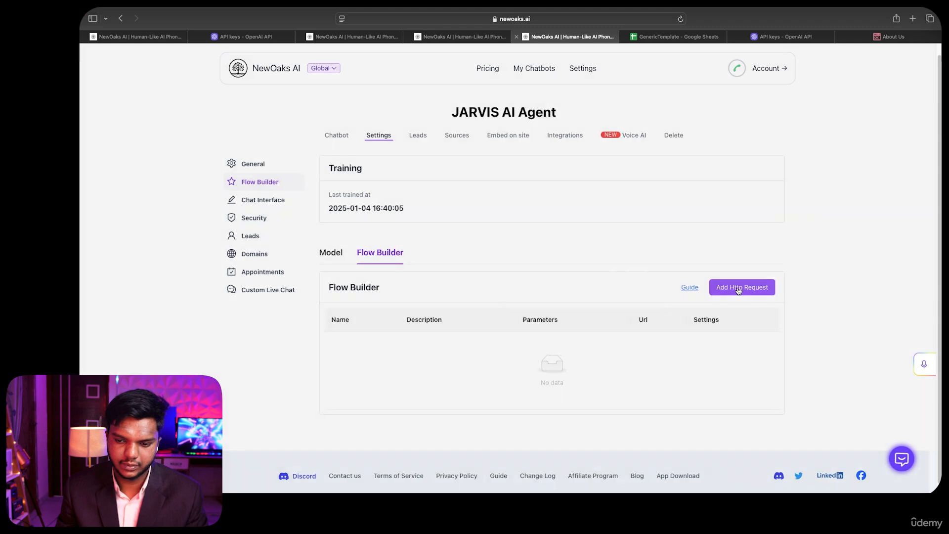
{"action": "left_click", "coordinate": [598, 296]}
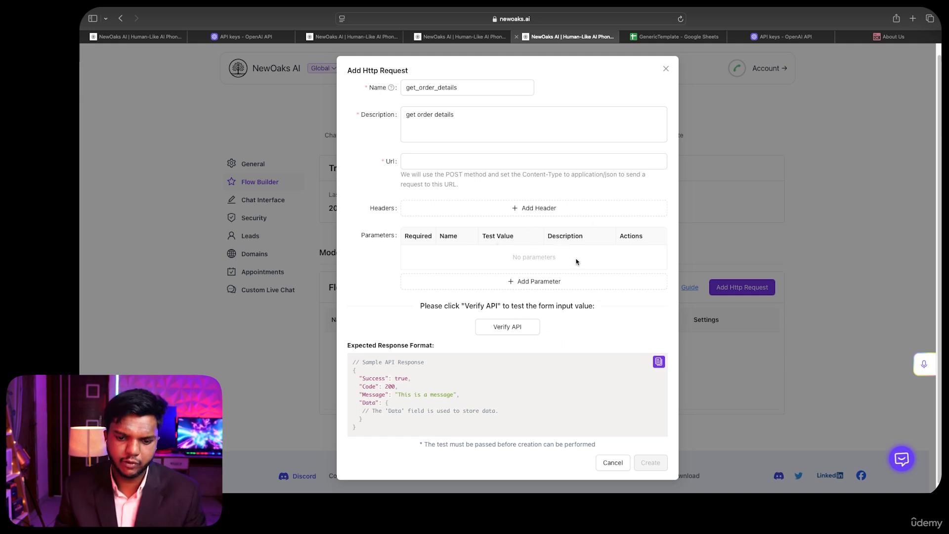
{"action": "left_click", "coordinate": [500, 165]}
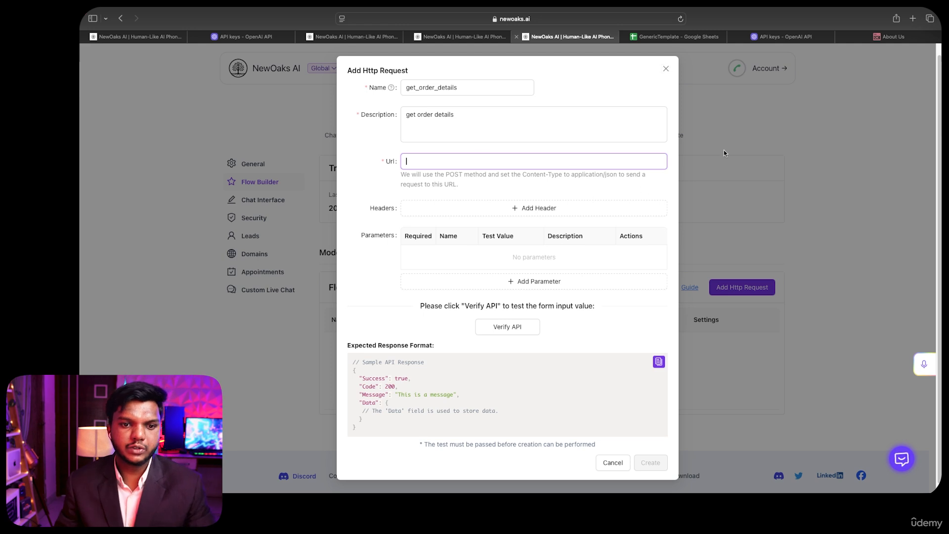
{"action": "left_click", "coordinate": [665, 69]}
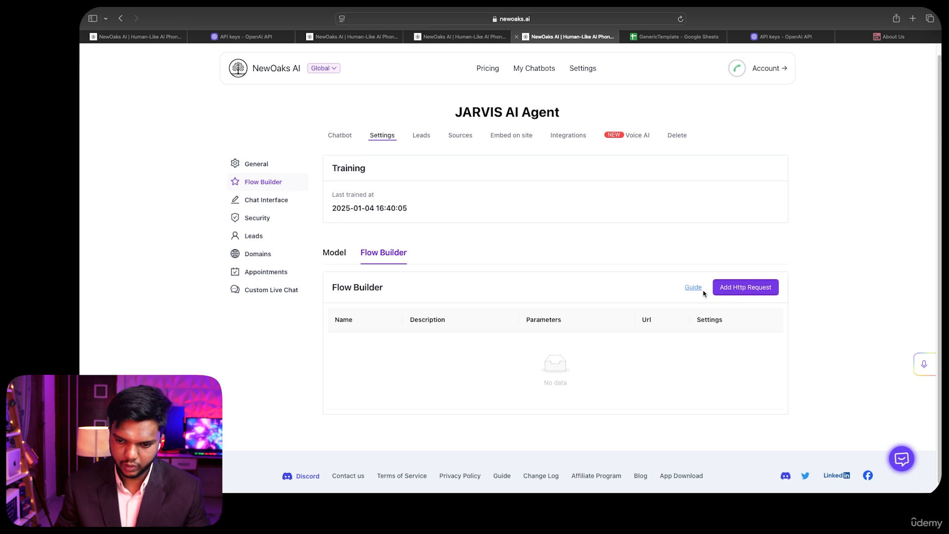
Open the agent's Chat Interface settings and review the message, label and appearance options.
{"action": "left_click", "coordinate": [274, 202]}
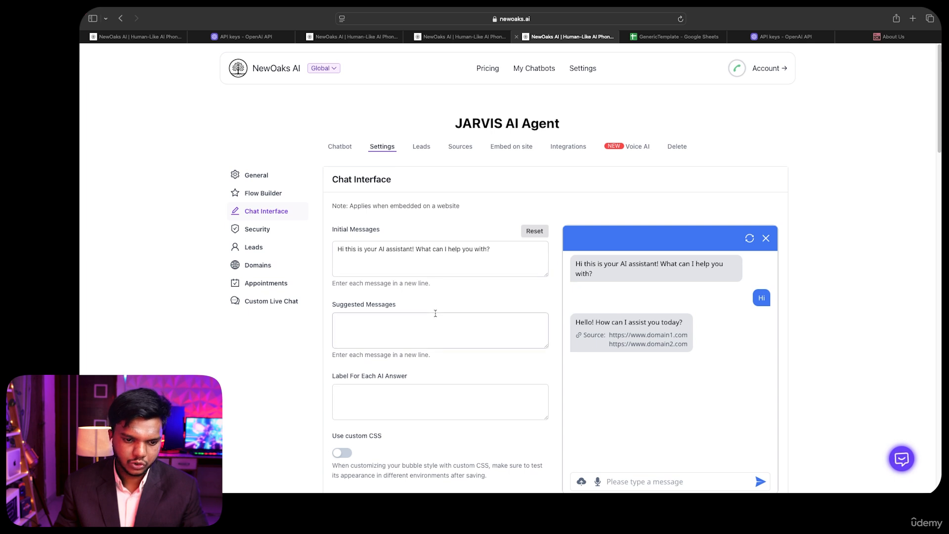
{"action": "scroll", "coordinate": [436, 313], "scroll_direction": "down", "scroll_amount": 3}
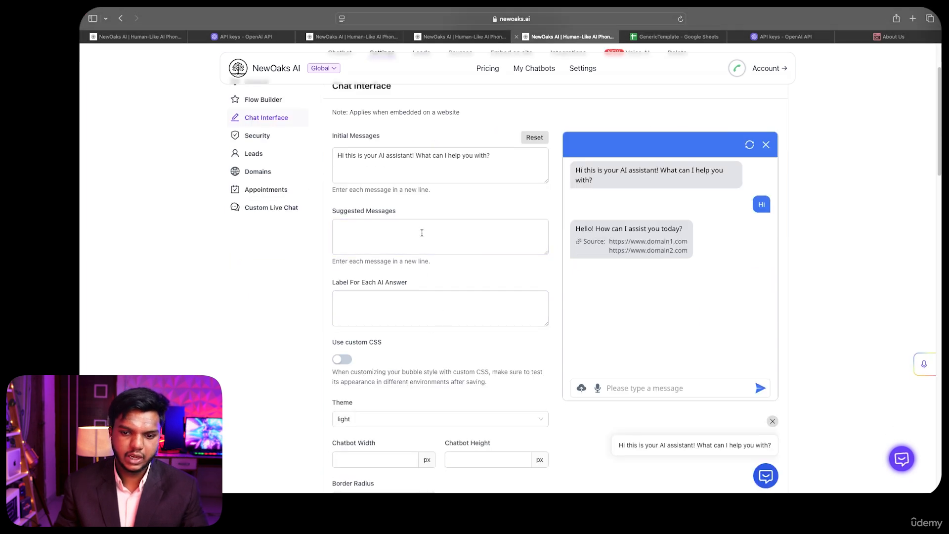
{"action": "scroll", "coordinate": [430, 344], "scroll_direction": "down", "scroll_amount": 5}
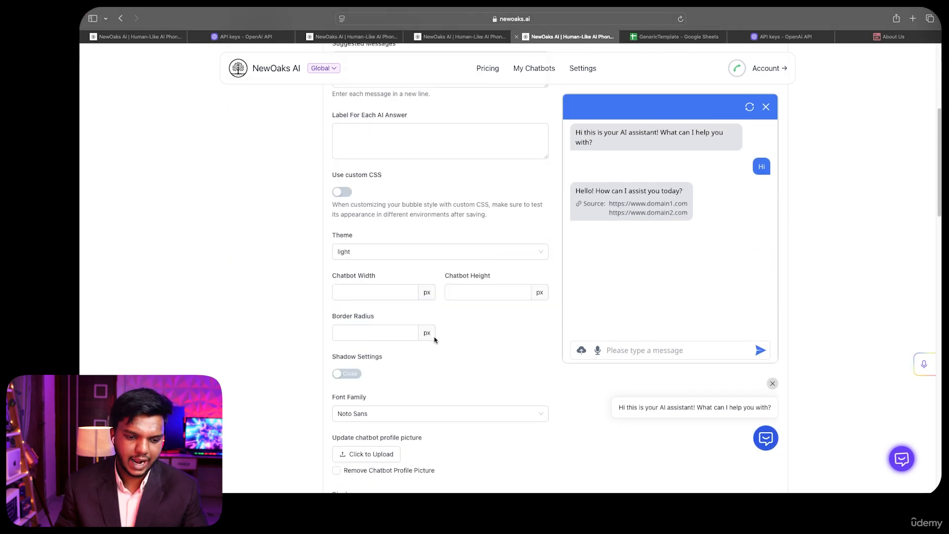
Check the theme choices while keeping light, and turn custom CSS on briefly to view its fields before turning it off.
{"action": "left_click", "coordinate": [384, 255]}
{"action": "left_click", "coordinate": [404, 281]}
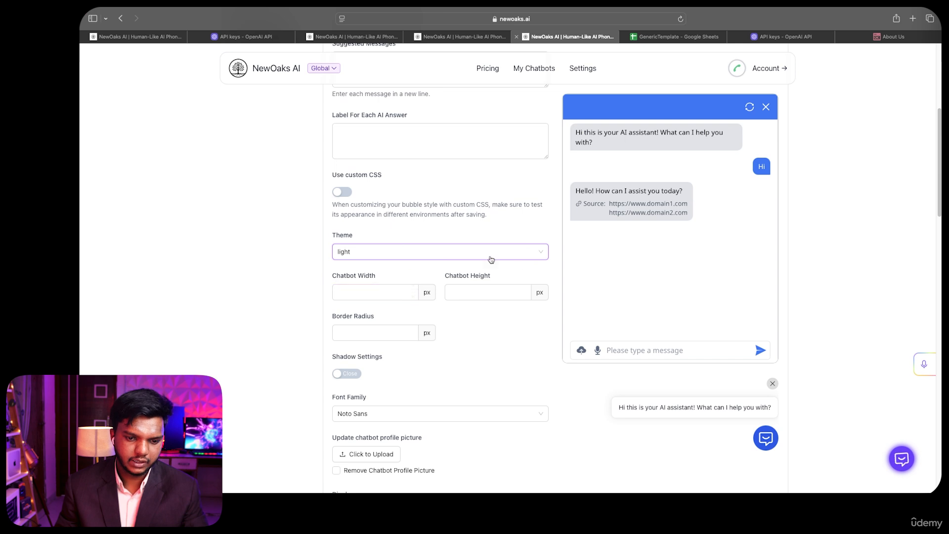
{"action": "scroll", "coordinate": [419, 281], "scroll_direction": "up", "scroll_amount": 2}
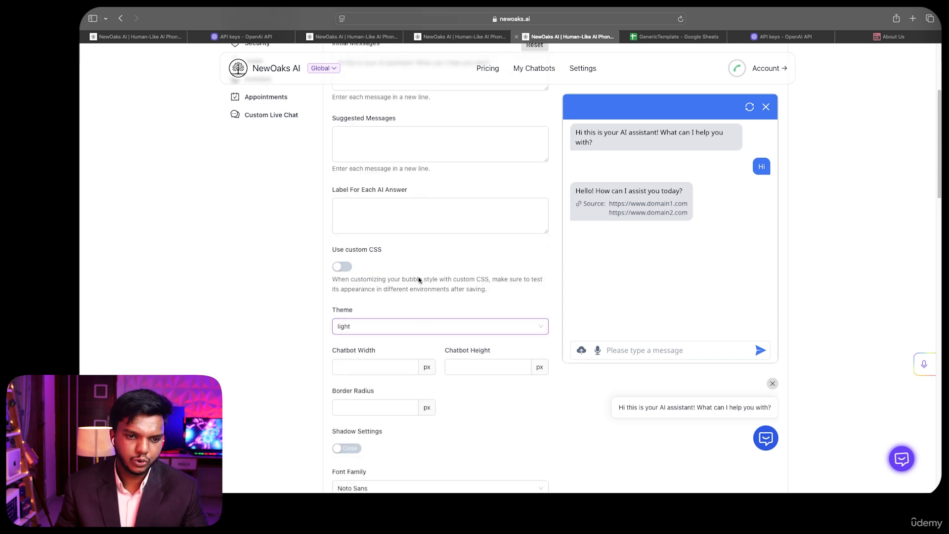
{"action": "left_click", "coordinate": [347, 267]}
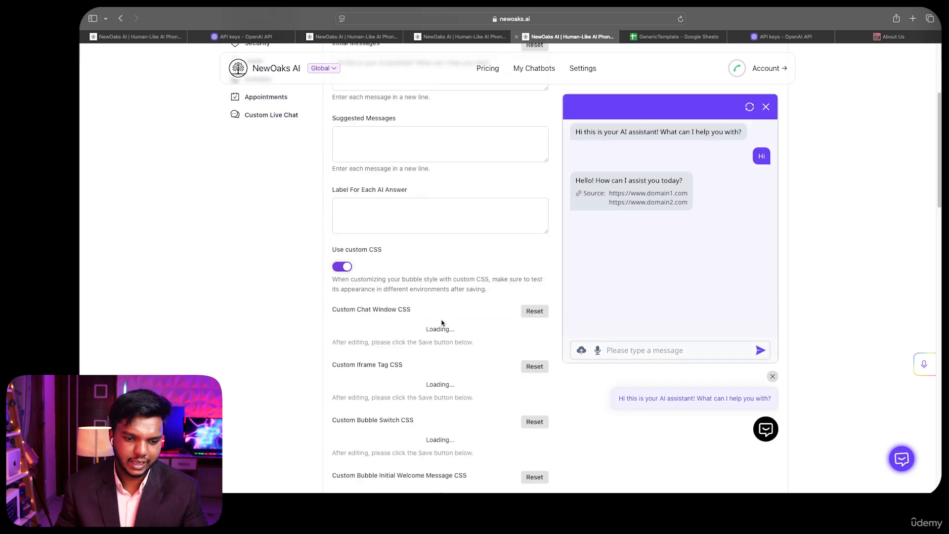
{"action": "left_click", "coordinate": [341, 269]}
Set the chat interface theme to dark.
{"action": "scroll", "coordinate": [436, 287], "scroll_direction": "down", "scroll_amount": 1}
{"action": "left_click", "coordinate": [445, 270]}
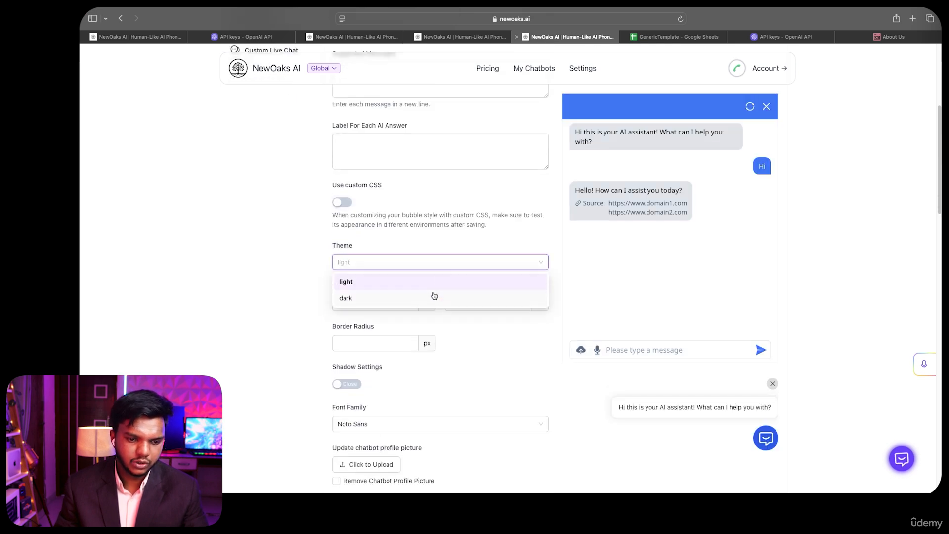
{"action": "left_click", "coordinate": [434, 296]}
Turn on the Shadow Settings to preview the offset, blur, color and alpha options, and turn them off again.
{"action": "scroll", "coordinate": [453, 339], "scroll_direction": "down", "scroll_amount": 5}
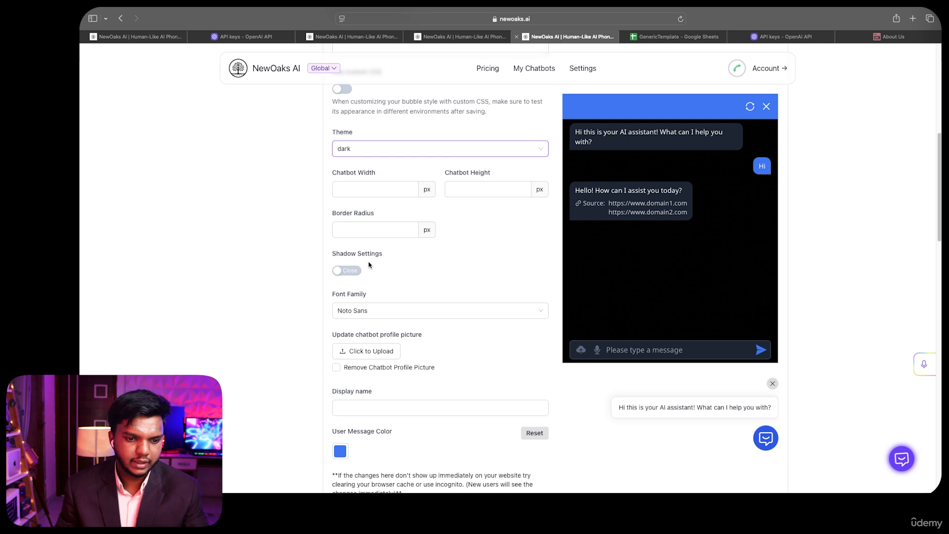
{"action": "left_click", "coordinate": [350, 272]}
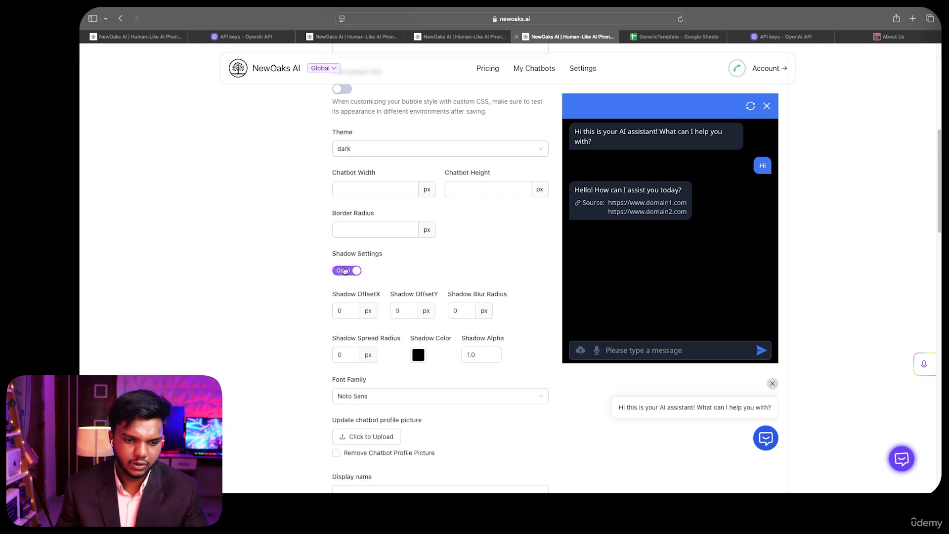
{"action": "left_click", "coordinate": [344, 270]}
Upload the 12101_jarvis_ai_from_iron_man image from the AI Course folder in Downloads as the chatbot profile picture.
{"action": "scroll", "coordinate": [381, 259], "scroll_direction": "down", "scroll_amount": 3}
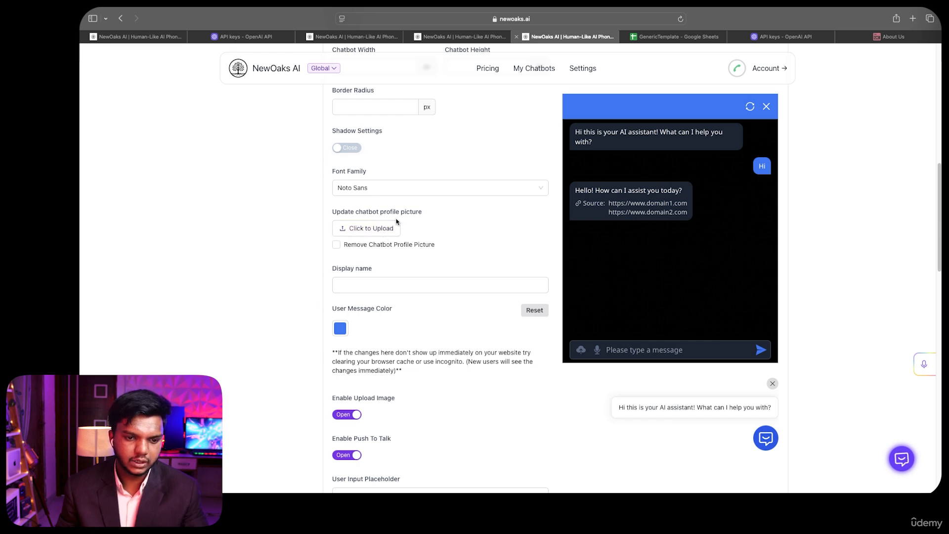
{"action": "left_click", "coordinate": [361, 228]}
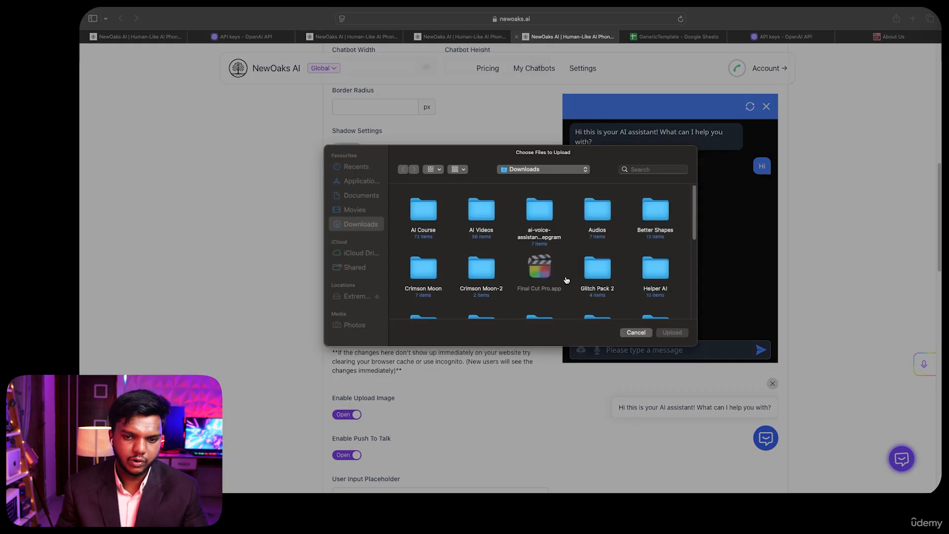
{"action": "scroll", "coordinate": [591, 311], "scroll_direction": "down", "scroll_amount": 2}
{"action": "scroll", "coordinate": [592, 311], "scroll_direction": "up", "scroll_amount": 2}
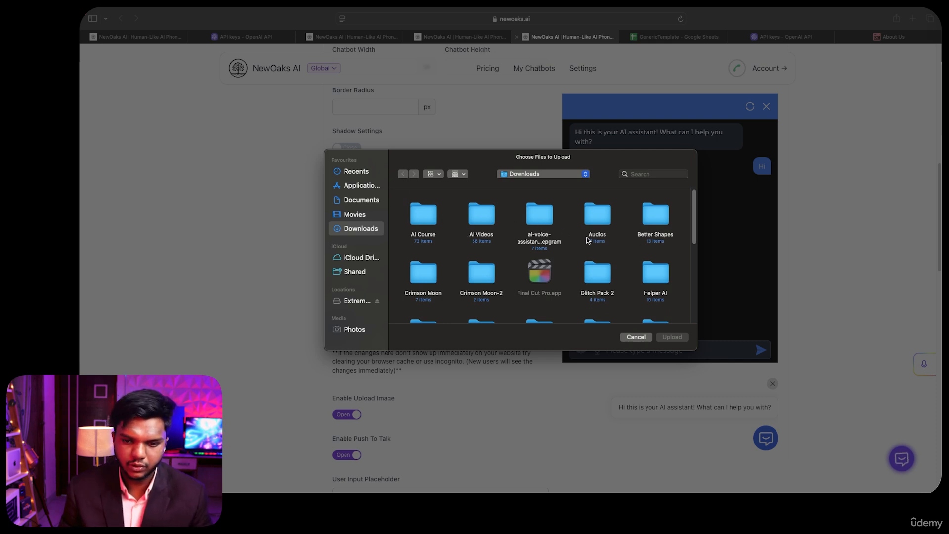
{"action": "double_click", "coordinate": [488, 222]}
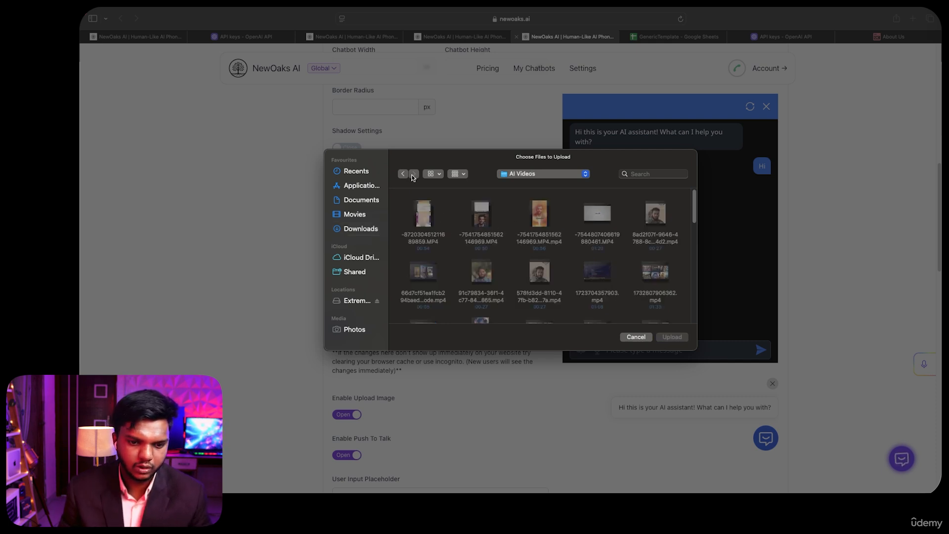
{"action": "left_click", "coordinate": [403, 174]}
{"action": "double_click", "coordinate": [429, 214]}
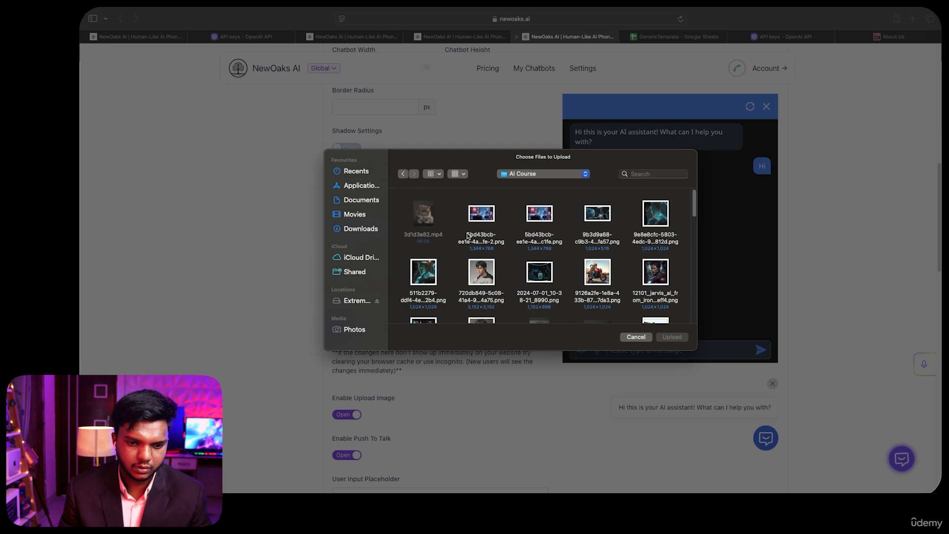
{"action": "scroll", "coordinate": [502, 280], "scroll_direction": "down", "scroll_amount": 1}
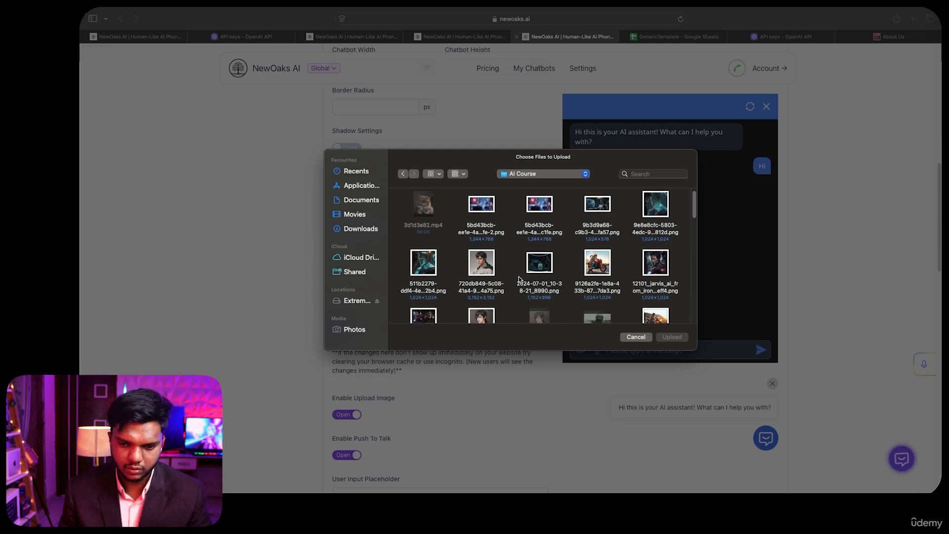
{"action": "left_click", "coordinate": [664, 266]}
{"action": "left_click", "coordinate": [672, 337]}
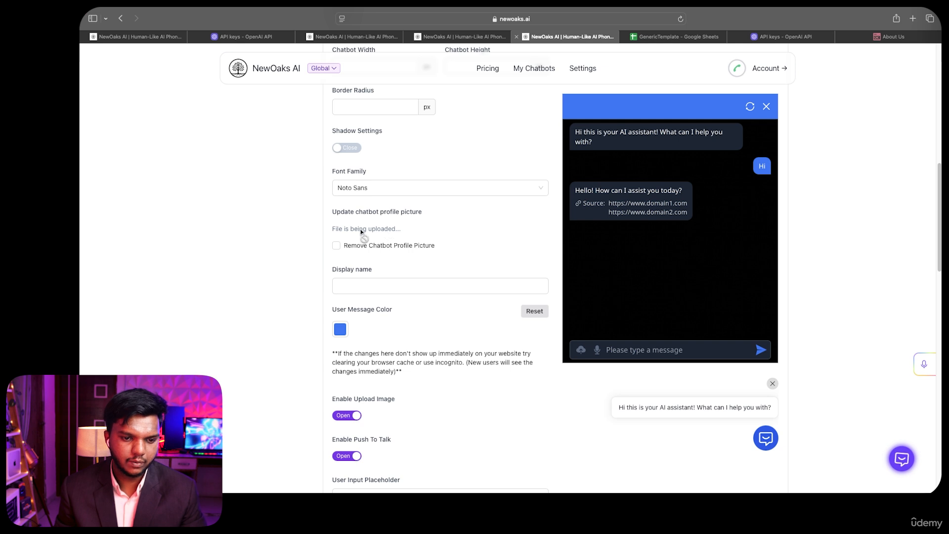
{"action": "scroll", "coordinate": [414, 296], "scroll_direction": "down", "scroll_amount": 3}
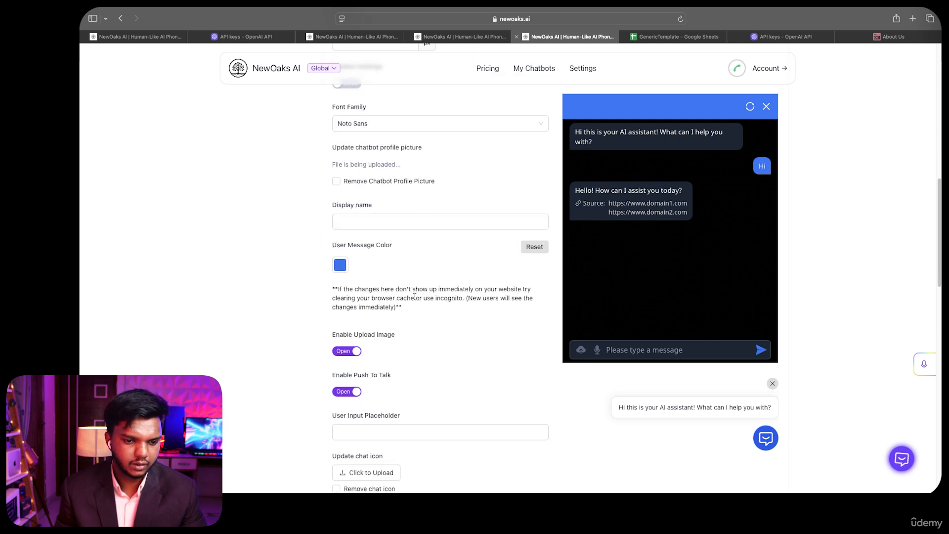
{"action": "scroll", "coordinate": [414, 296], "scroll_direction": "down", "scroll_amount": 1}
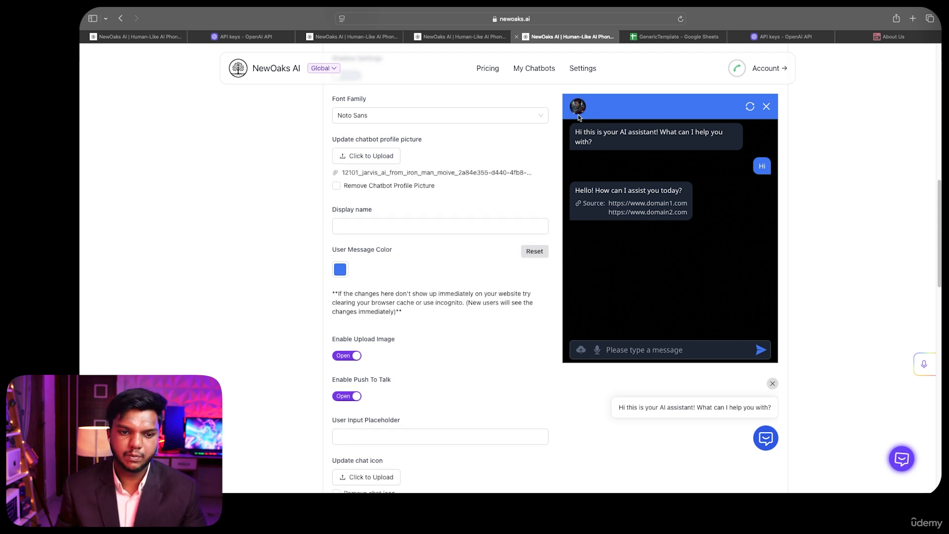
Add "What Courses do You offer?" as the first suggested message.
{"action": "scroll", "coordinate": [435, 222], "scroll_direction": "up", "scroll_amount": 3}
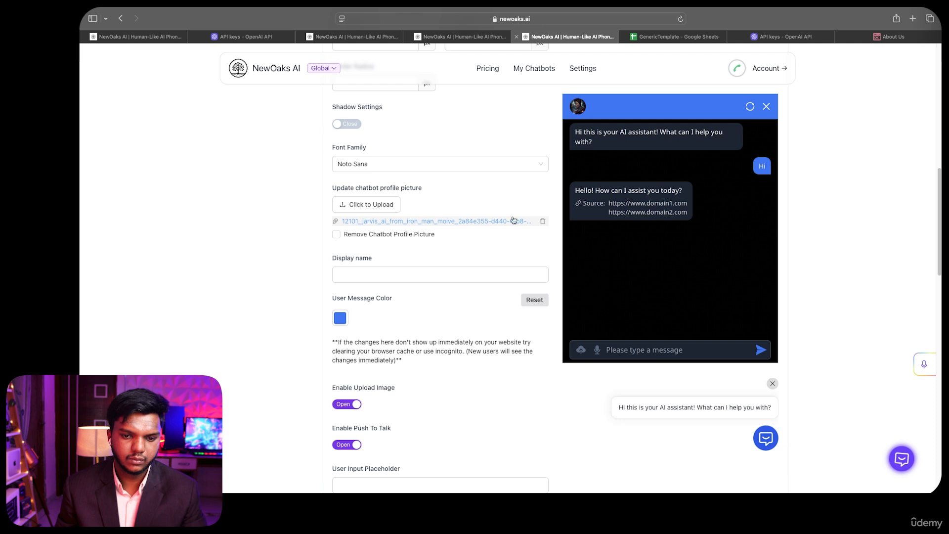
{"action": "scroll", "coordinate": [491, 223], "scroll_direction": "up", "scroll_amount": 5}
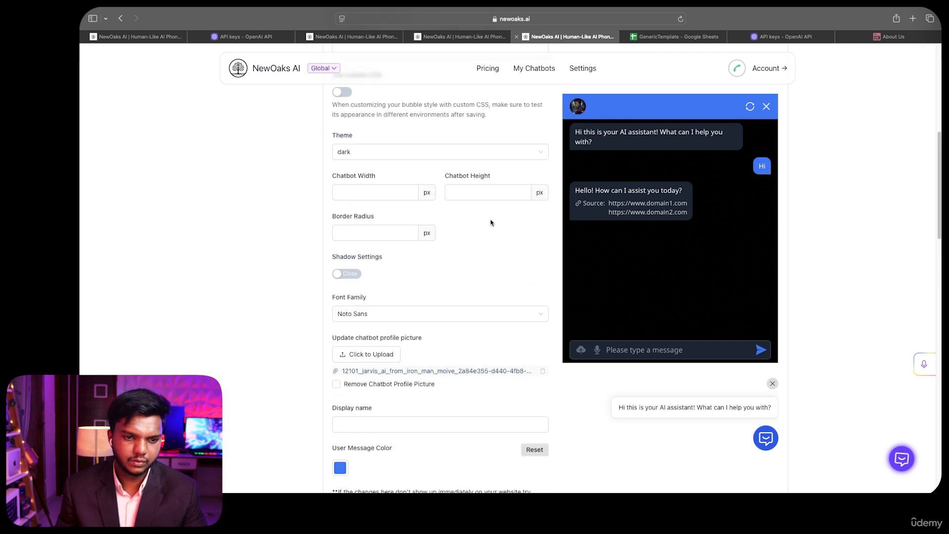
{"action": "scroll", "coordinate": [491, 223], "scroll_direction": "up", "scroll_amount": 9}
{"action": "left_click", "coordinate": [380, 244]}
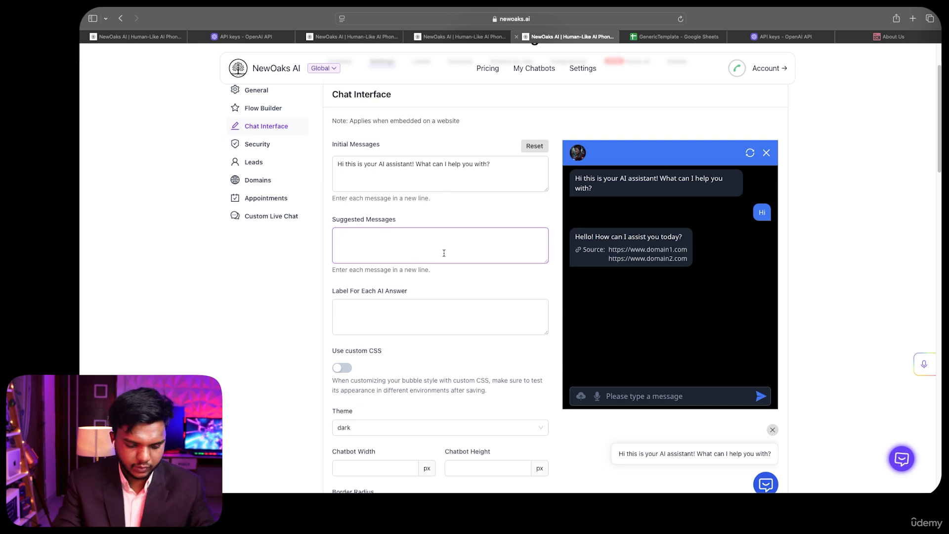
{"action": "type", "text": "What "}
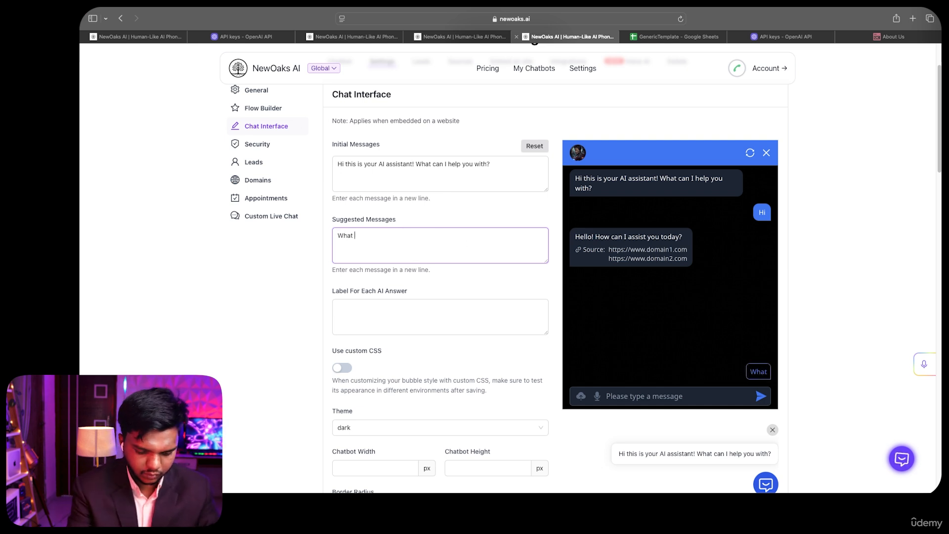
{"action": "type", "text": "Courses"}
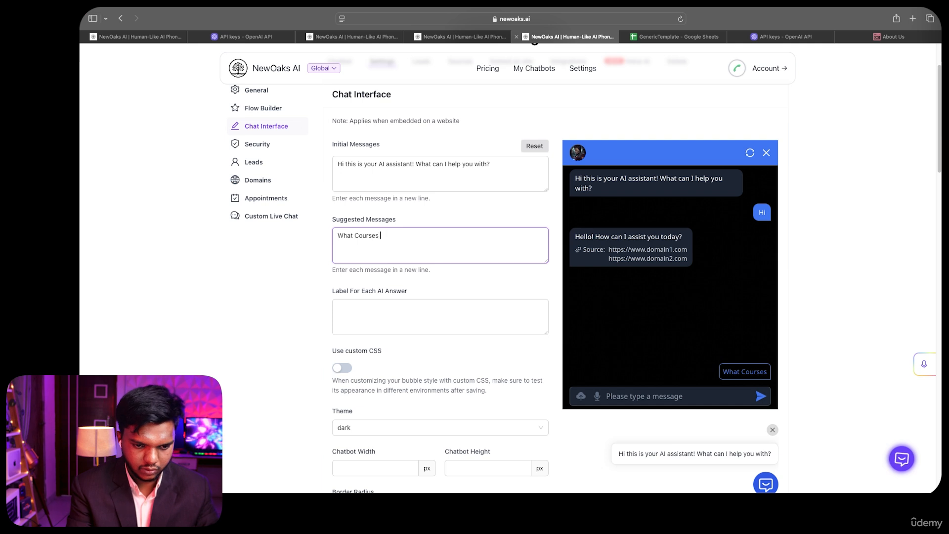
{"action": "type", "text": " do Y"}
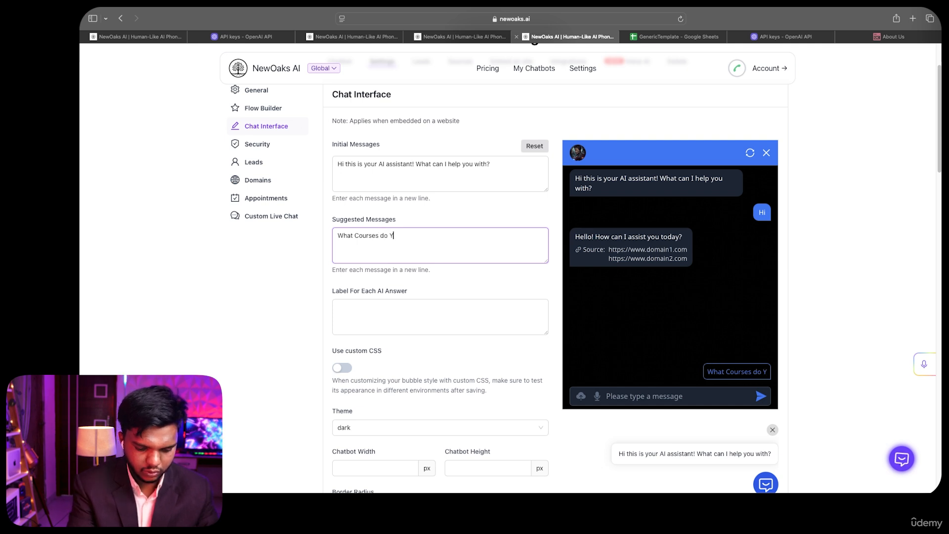
{"action": "type", "text": "ou off"}
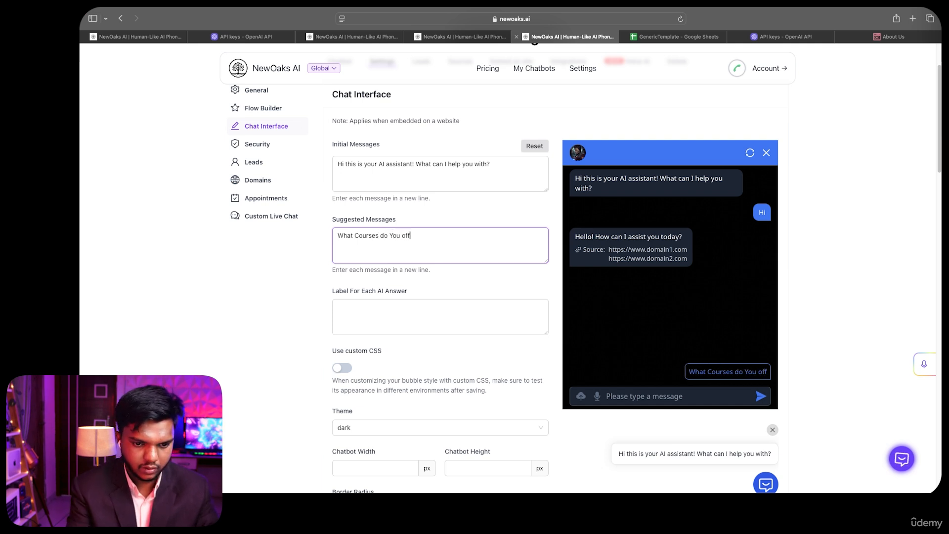
{"action": "type", "text": "er"}
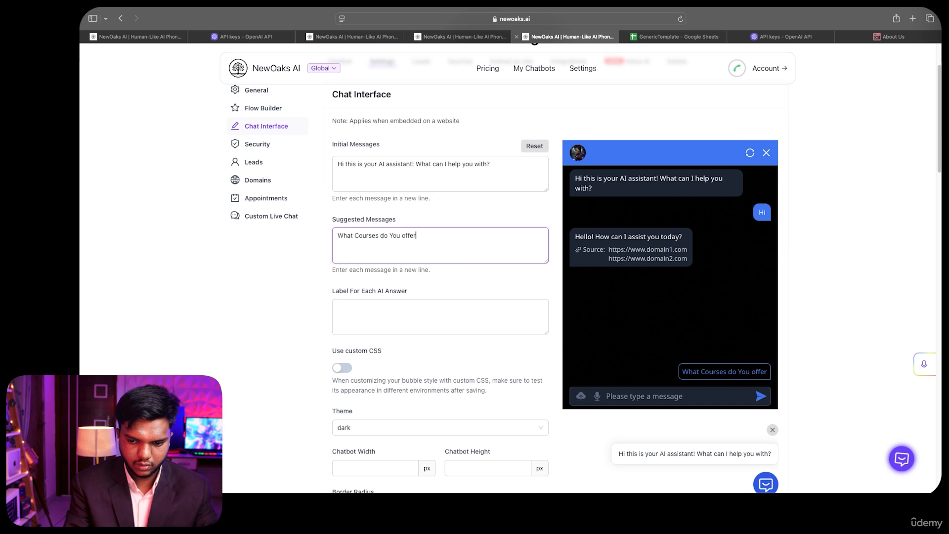
{"action": "type", "text": "?"}
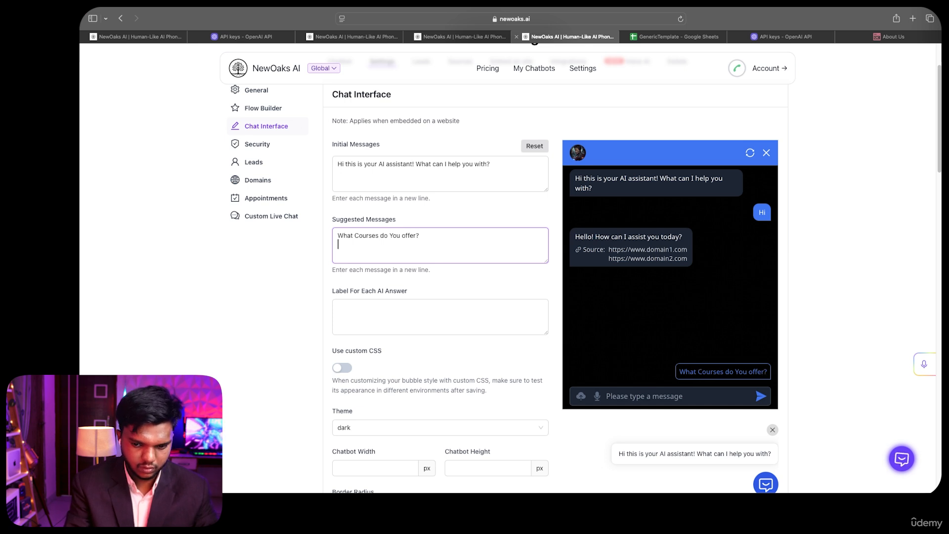
Add "What is the trending In AI?" as the second suggested message, leaving a blank line after the first one.
{"action": "key", "text": "Return"}
{"action": "key", "text": "Return"}
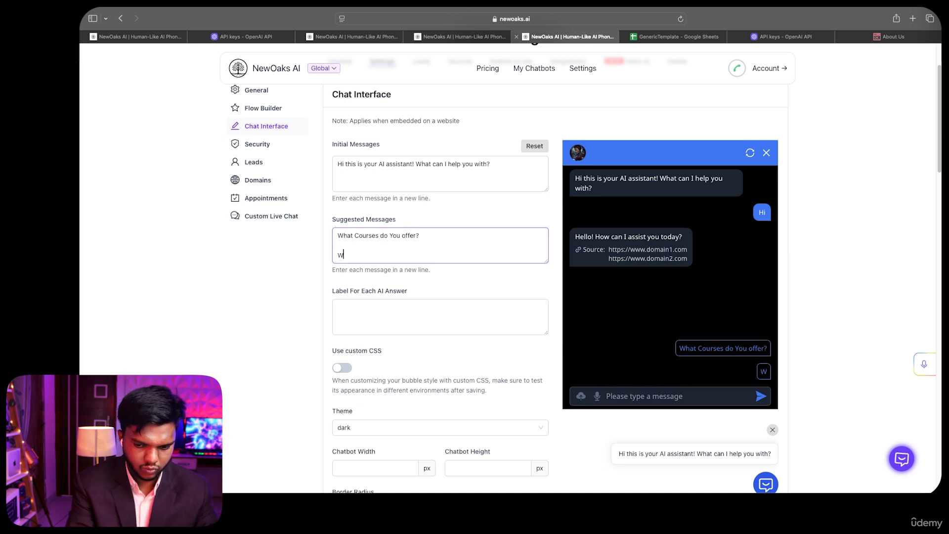
{"action": "type", "text": "What is th"}
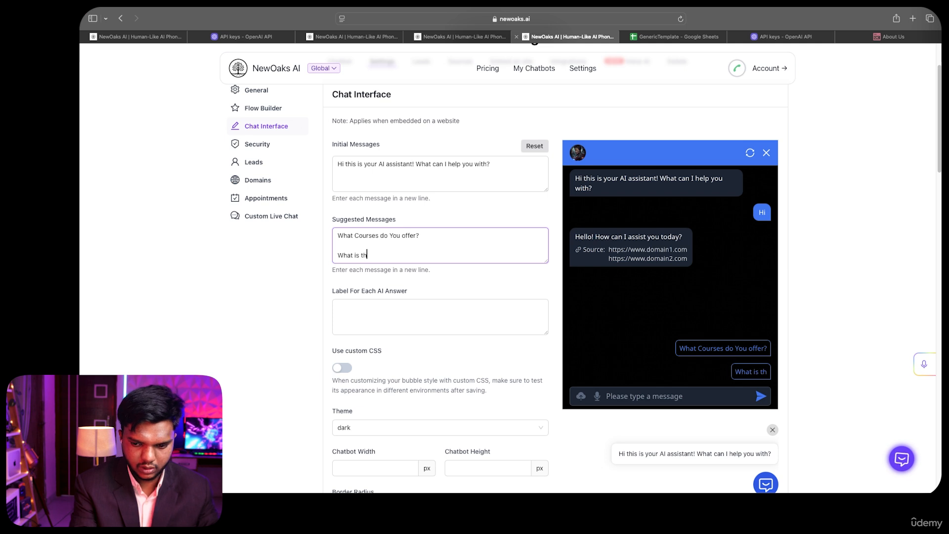
{"action": "type", "text": "e tens"}
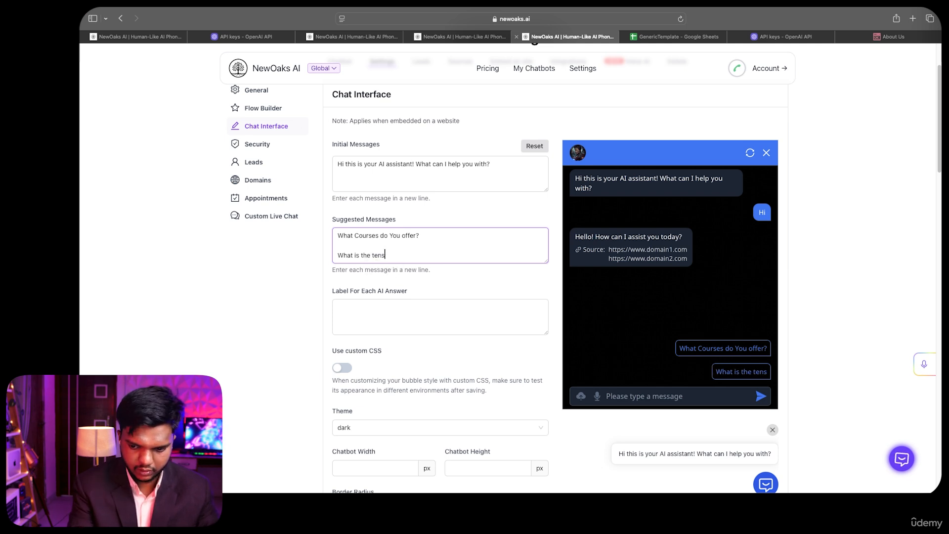
{"action": "key", "text": "BackSpace"}
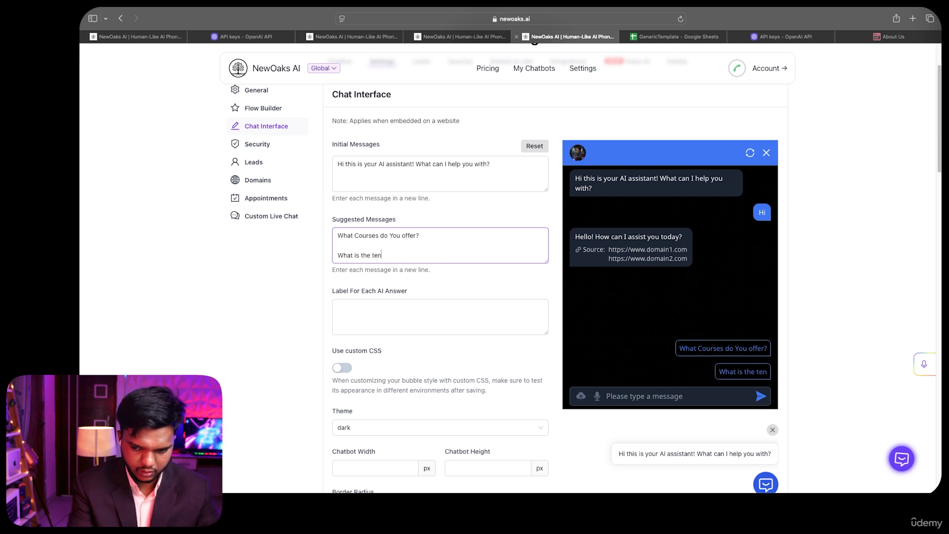
{"action": "key", "text": "BackSpace"}
{"action": "key", "text": "BackSpace"}
{"action": "type", "text": "red"}
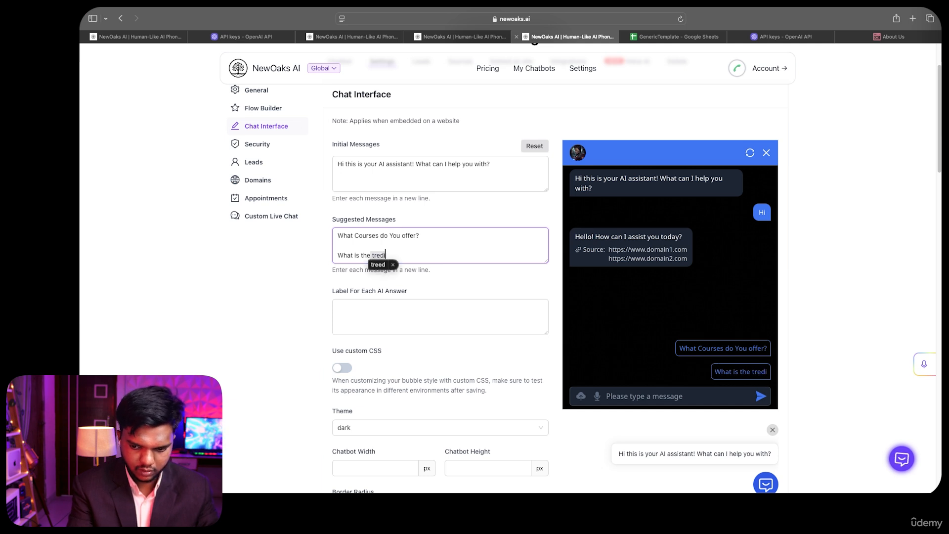
{"action": "type", "text": "i"}
{"action": "key", "text": "BackSpace"}
{"action": "key", "text": "BackSpace"}
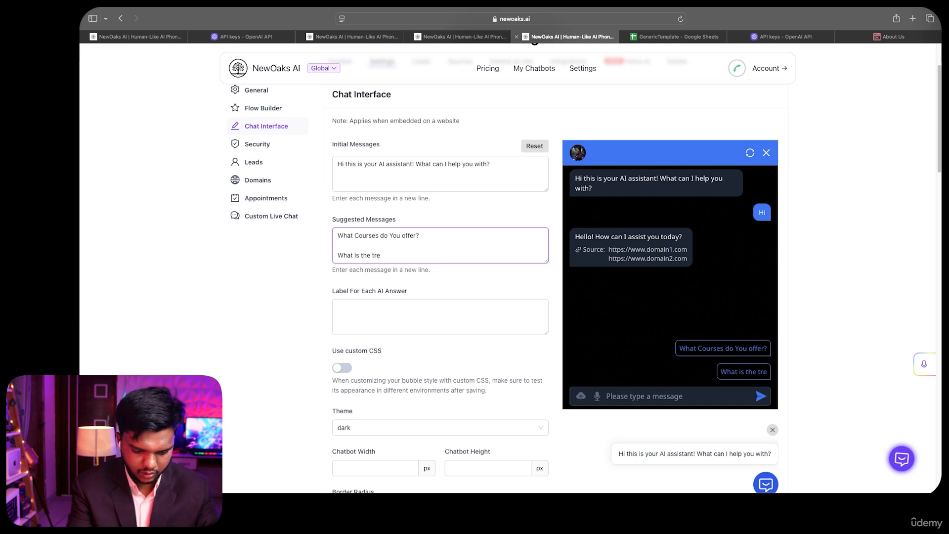
{"action": "type", "text": "nding"}
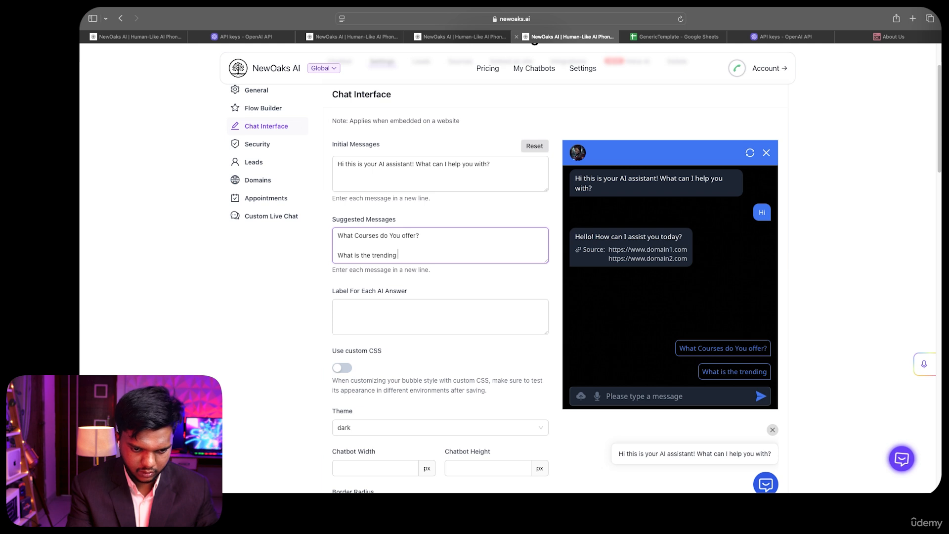
{"action": "type", "text": " In AI?"}
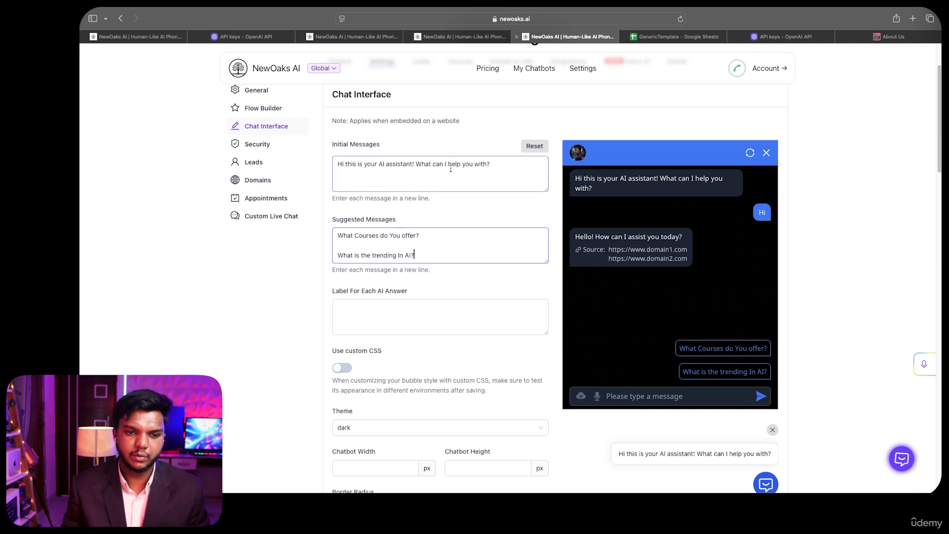
Reword the initial message to "Hi this is JARVIS AI Assistant! What can I help you with?".
{"action": "double_click", "coordinate": [375, 164]}
{"action": "type", "text": "JARV"}
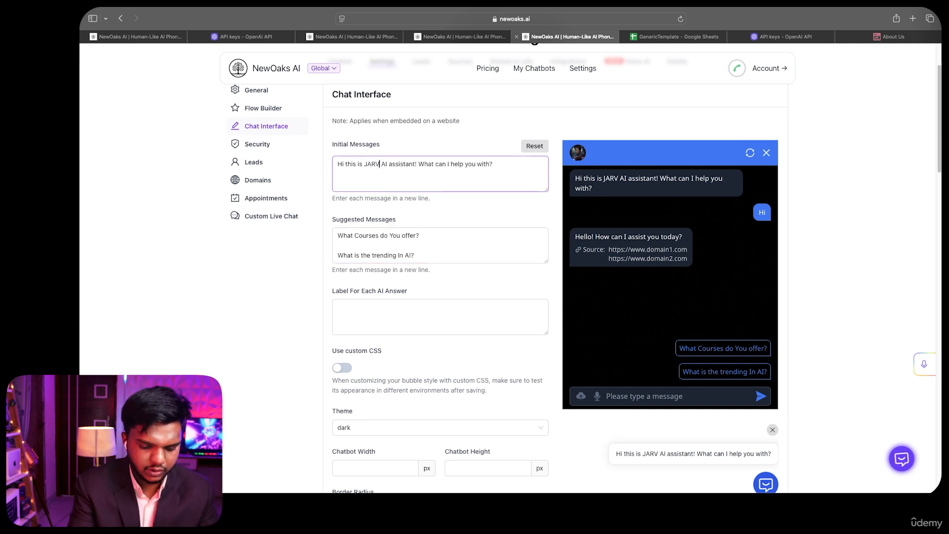
{"action": "type", "text": "IS"}
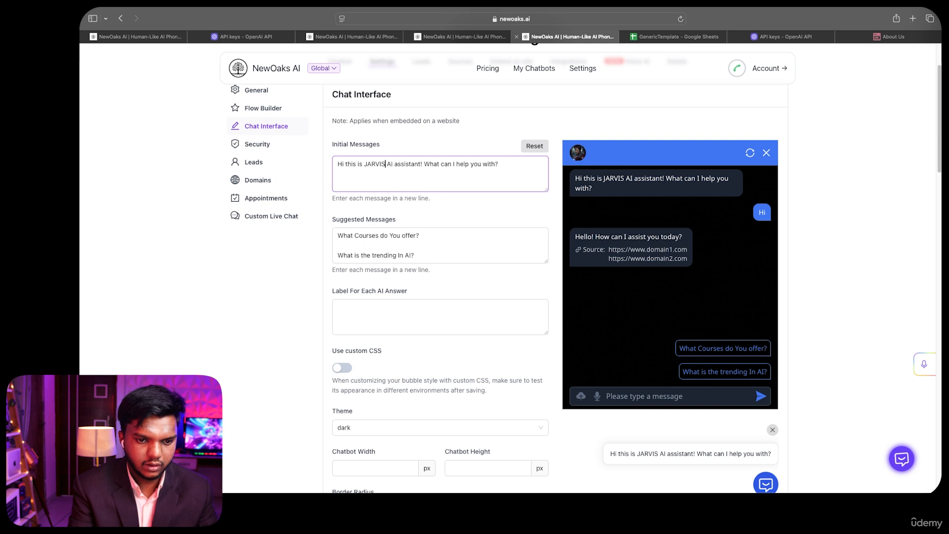
{"action": "left_click", "coordinate": [397, 164]}
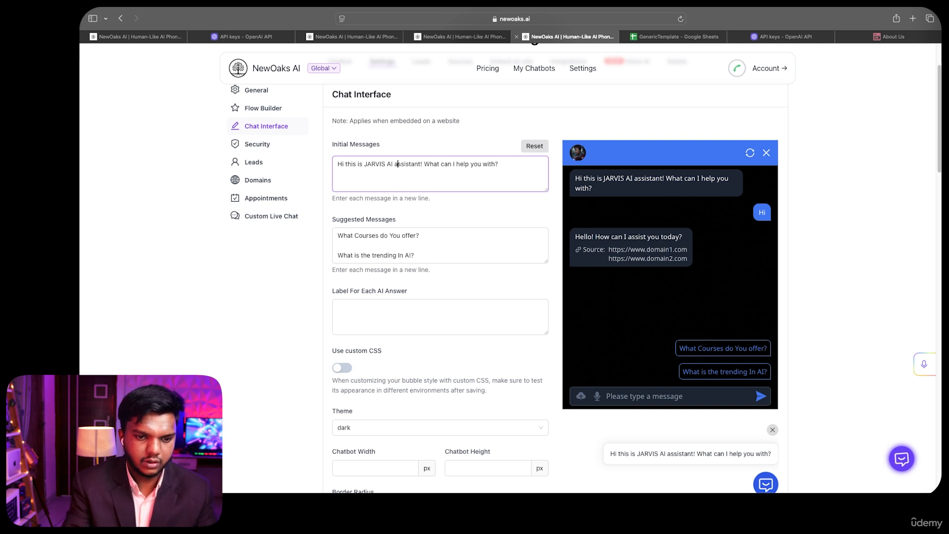
{"action": "key", "text": "BackSpace"}
{"action": "type", "text": "A"}
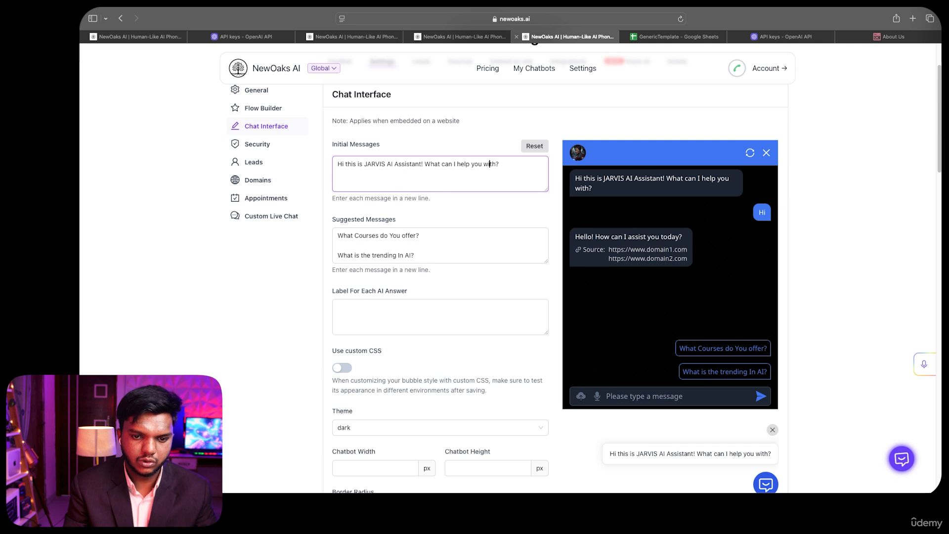
Set the chat interface's font family to Roboto.
{"action": "scroll", "coordinate": [397, 267], "scroll_direction": "down", "scroll_amount": 1}
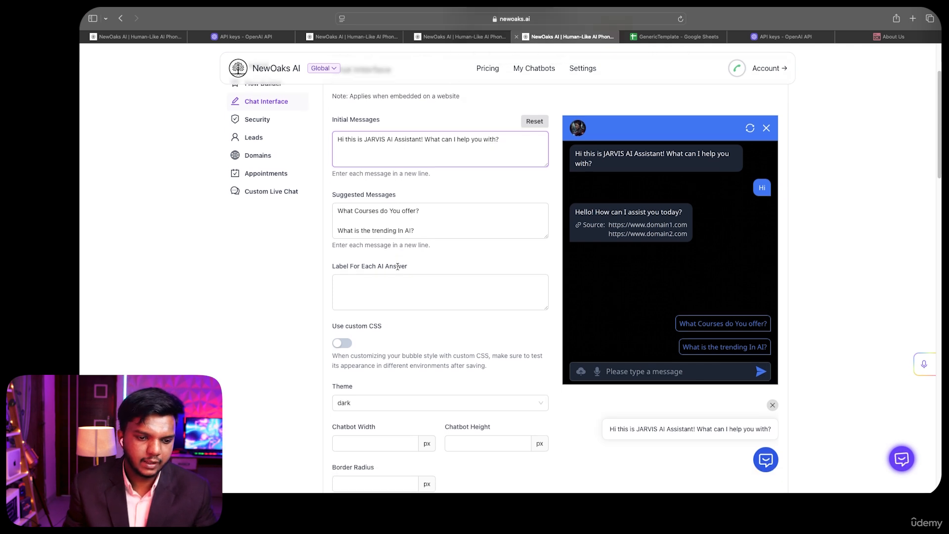
{"action": "left_click", "coordinate": [415, 290]}
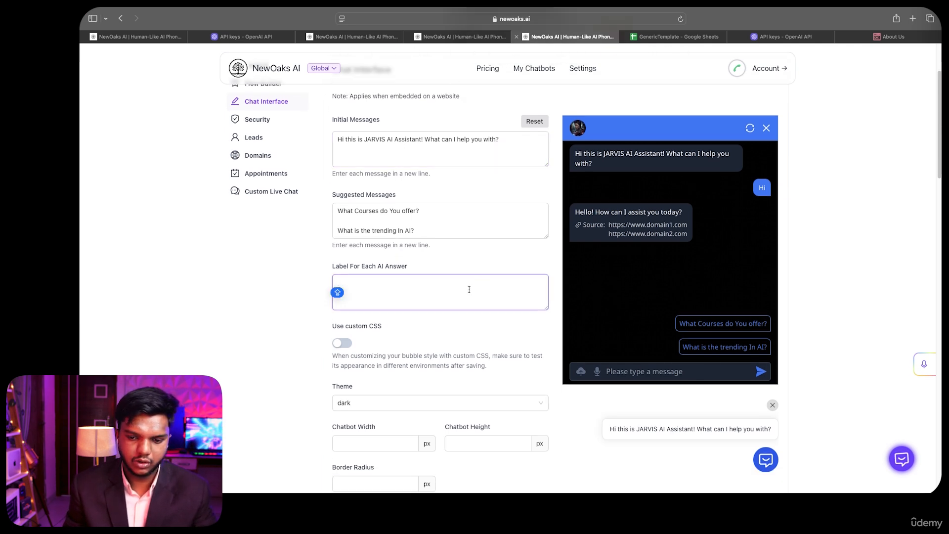
{"action": "scroll", "coordinate": [454, 289], "scroll_direction": "down", "scroll_amount": 6}
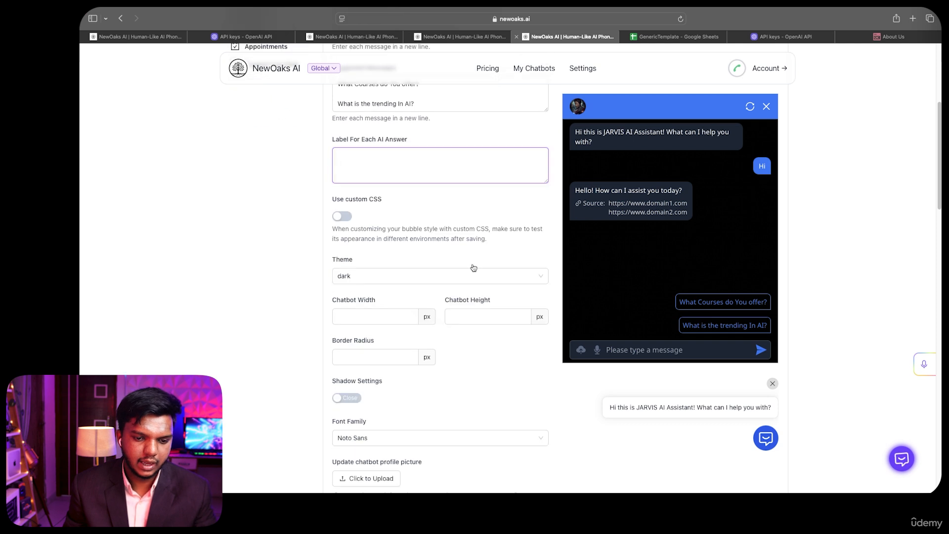
{"action": "scroll", "coordinate": [460, 347], "scroll_direction": "down", "scroll_amount": 3}
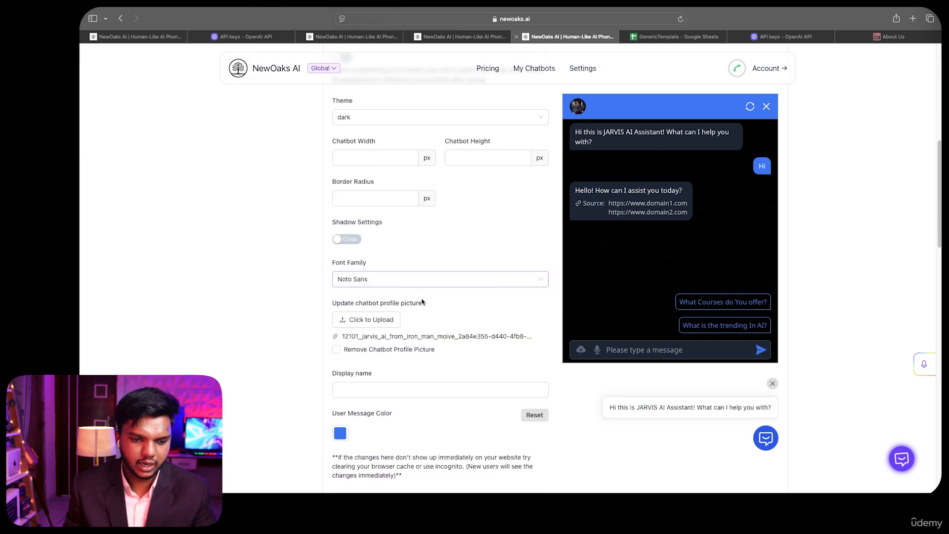
{"action": "left_click", "coordinate": [457, 278]}
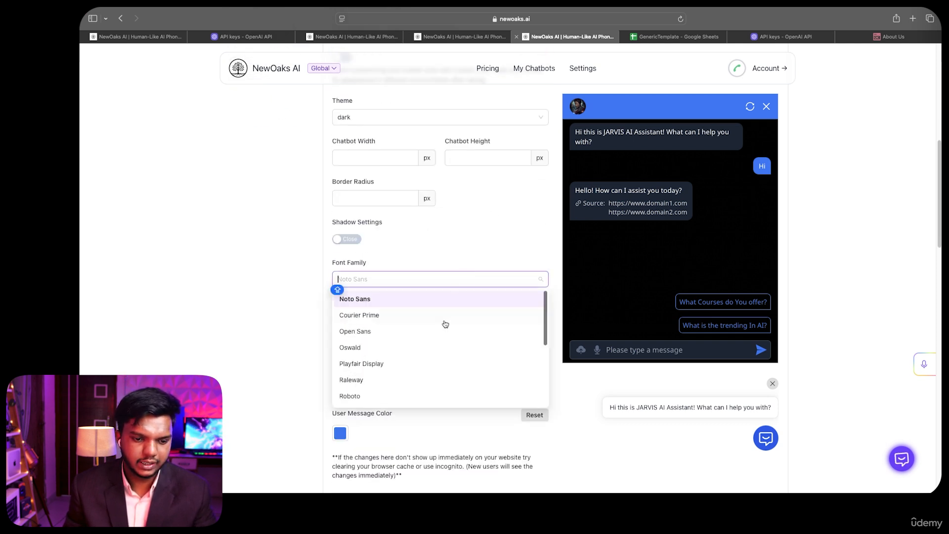
{"action": "scroll", "coordinate": [445, 324], "scroll_direction": "down", "scroll_amount": 3}
{"action": "scroll", "coordinate": [447, 332], "scroll_direction": "down", "scroll_amount": 3}
{"action": "scroll", "coordinate": [454, 317], "scroll_direction": "up", "scroll_amount": 5}
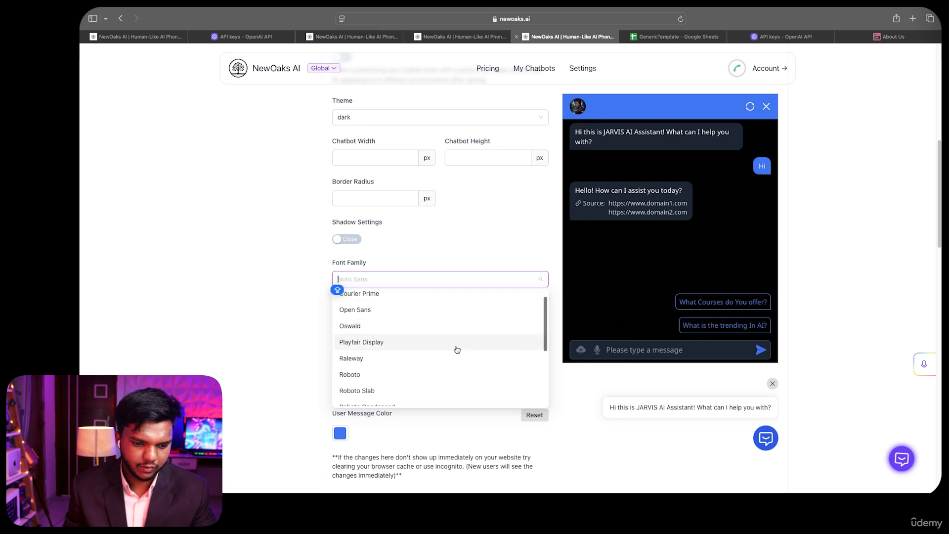
{"action": "left_click", "coordinate": [454, 376]}
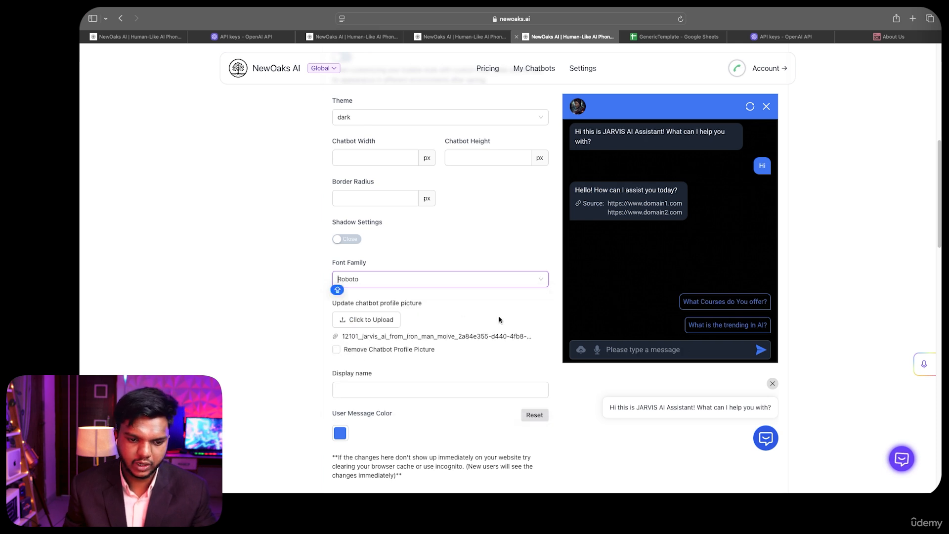
Enter "JARVIS AI AGENT" as the chatbot's display name.
{"action": "scroll", "coordinate": [492, 333], "scroll_direction": "down", "scroll_amount": 3}
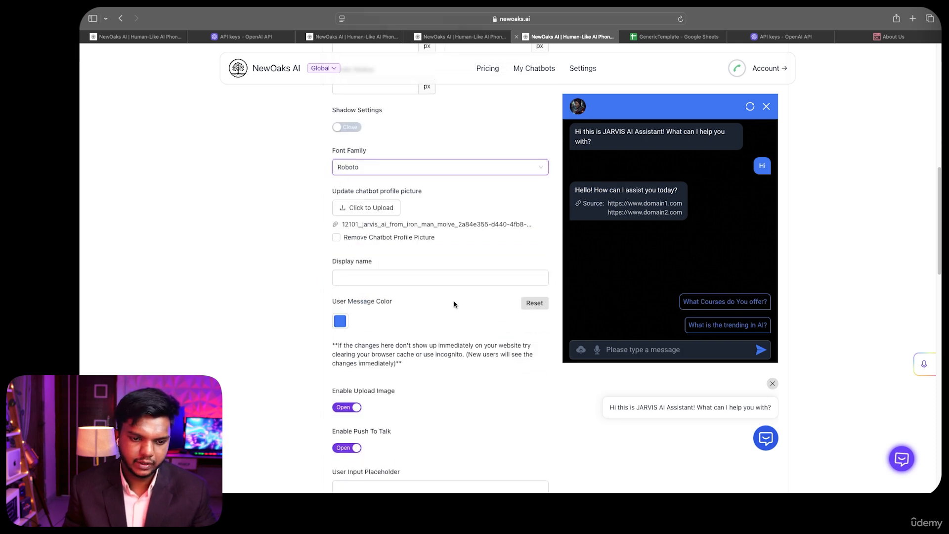
{"action": "left_click", "coordinate": [519, 278]}
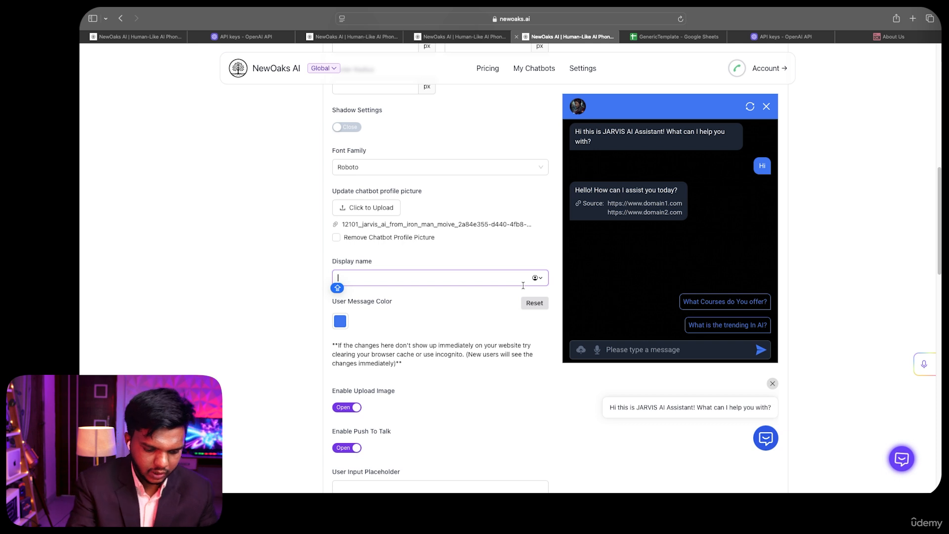
{"action": "type", "text": "JARV"}
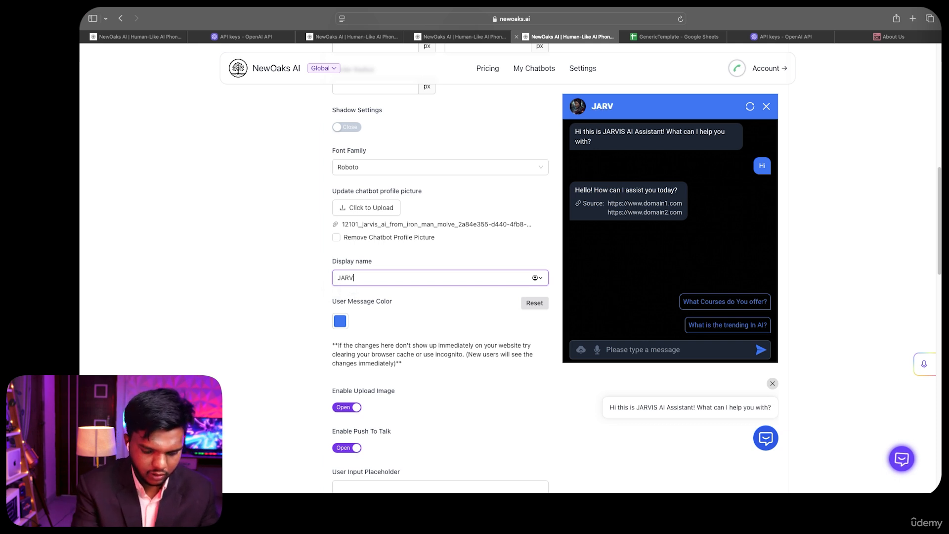
{"action": "type", "text": "IS AI AGENT"}
{"action": "left_click", "coordinate": [447, 303]}
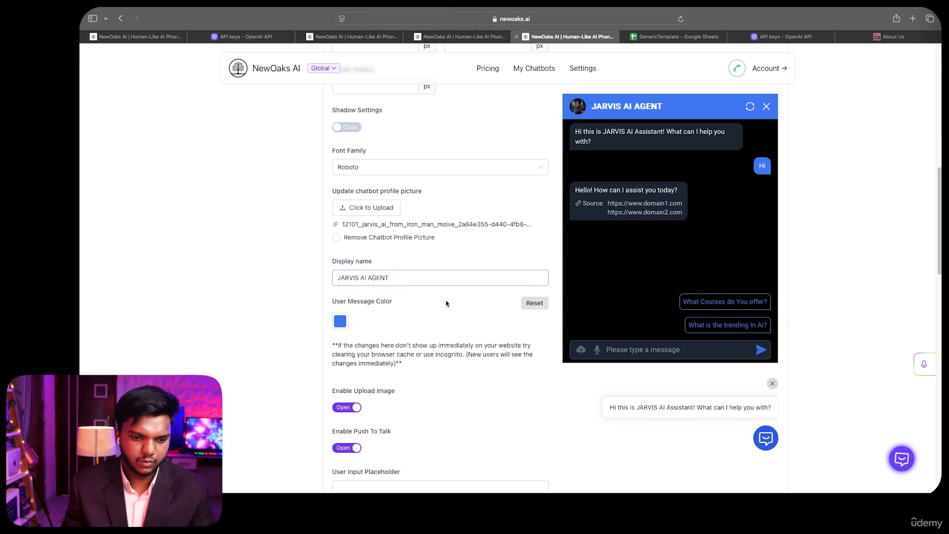
{"action": "left_click", "coordinate": [418, 282]}
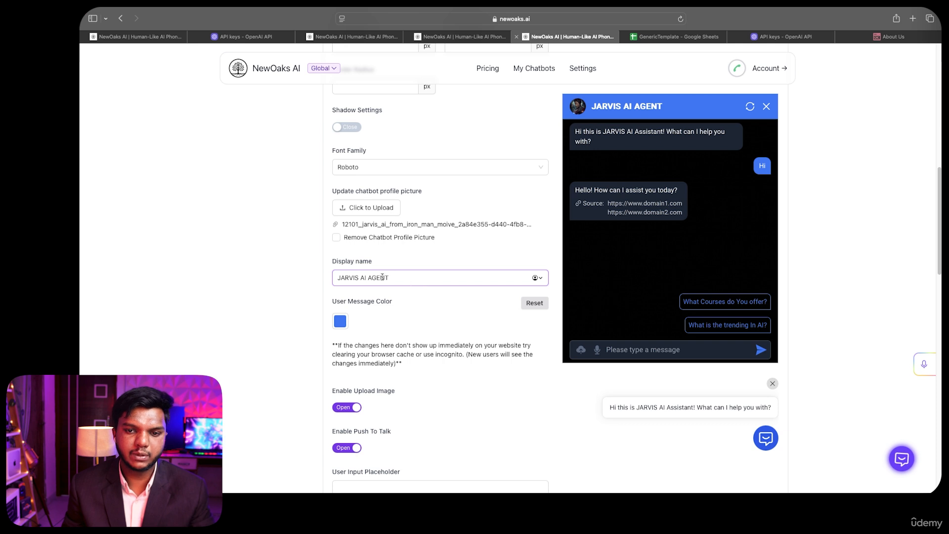
Try a grey user message color, and settle on the vivid blue 0362FF.
{"action": "scroll", "coordinate": [438, 284], "scroll_direction": "down", "scroll_amount": 2}
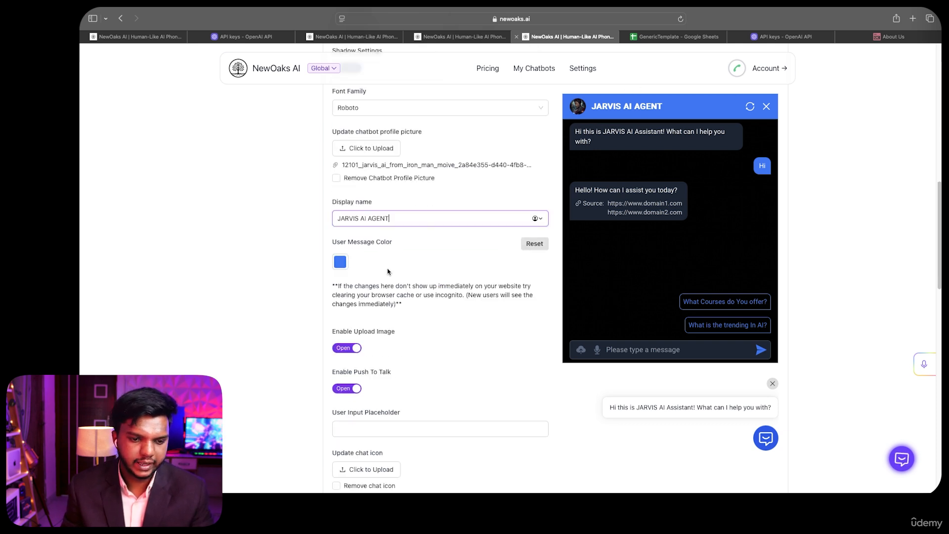
{"action": "left_click", "coordinate": [341, 262]}
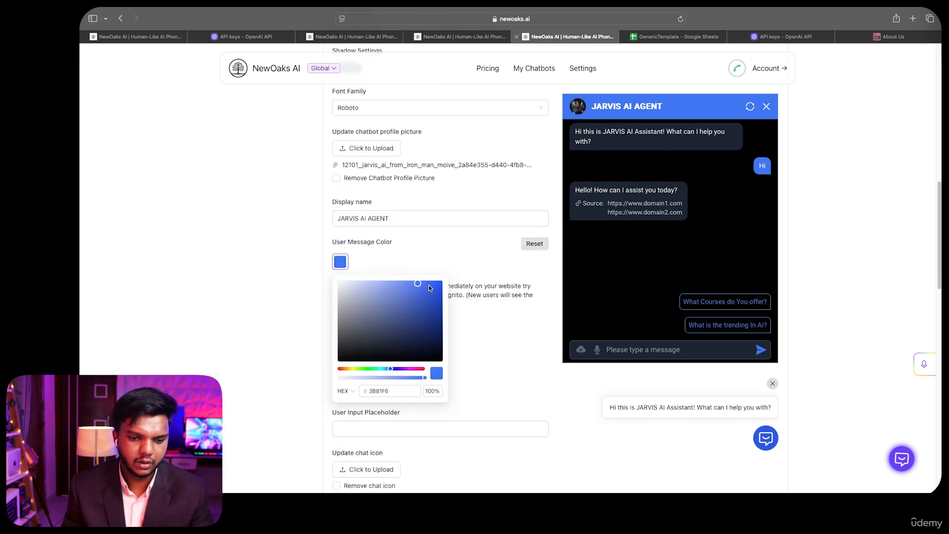
{"action": "mouse_move", "coordinate": [422, 287]}
{"action": "left_mouse_down"}
{"action": "mouse_move", "coordinate": [383, 323]}
{"action": "mouse_move", "coordinate": [345, 329]}
{"action": "mouse_move", "coordinate": [341, 319]}
{"action": "left_mouse_up"}
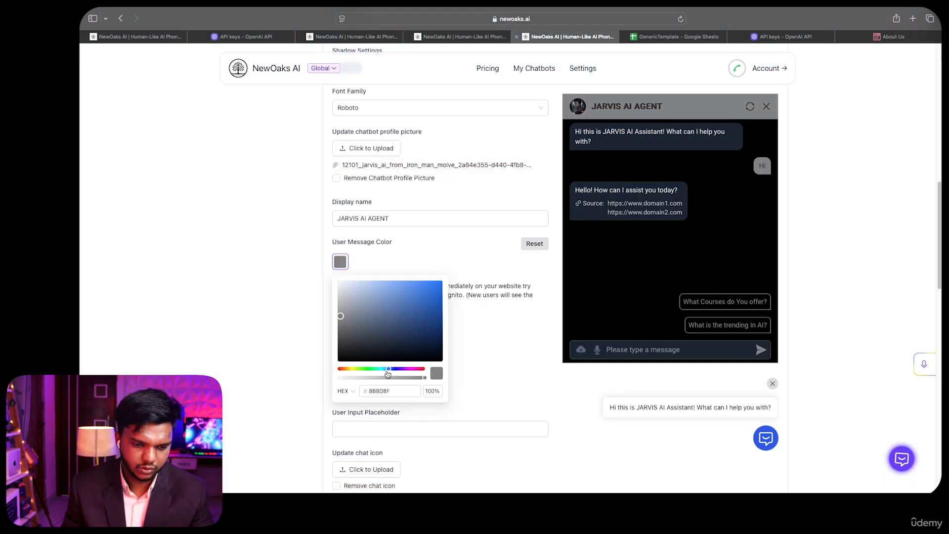
{"action": "mouse_move", "coordinate": [389, 372]}
{"action": "left_mouse_down"}
{"action": "mouse_move", "coordinate": [403, 372]}
{"action": "mouse_move", "coordinate": [391, 372]}
{"action": "left_mouse_up"}
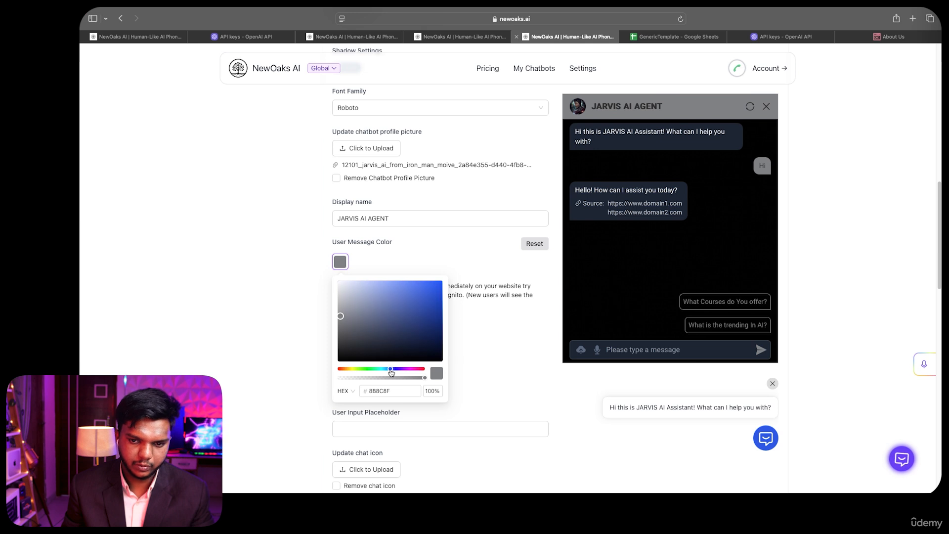
{"action": "left_click_drag", "start_coordinate": [351, 319], "coordinate": [442, 278]}
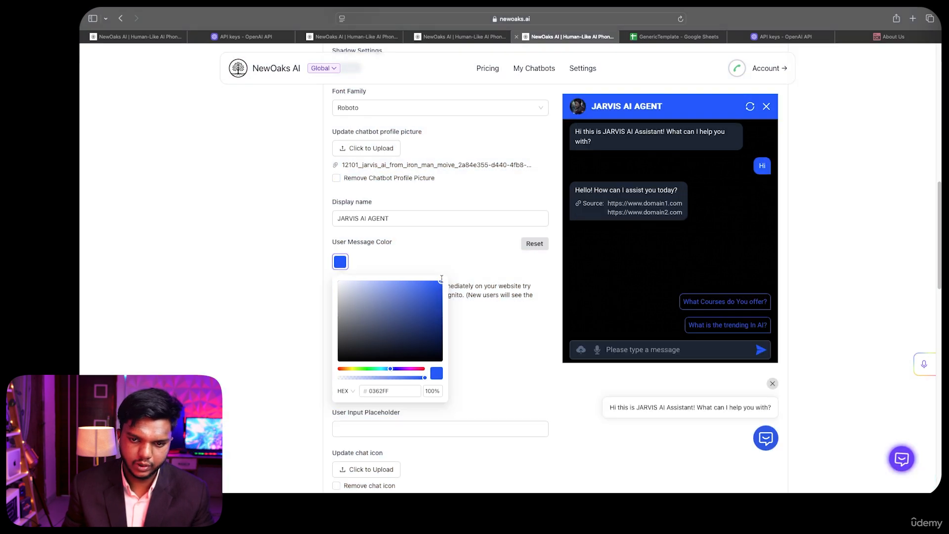
{"action": "left_click", "coordinate": [511, 380]}
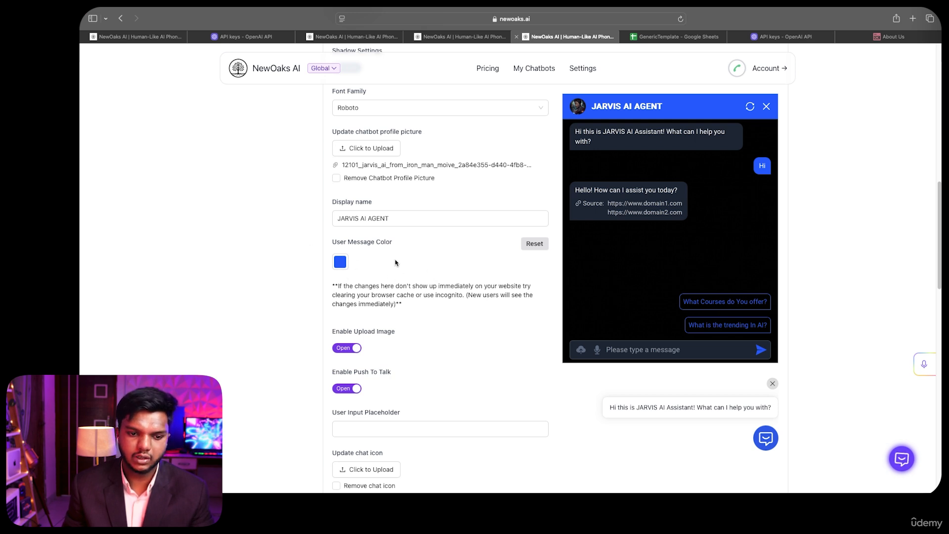
Switch the Enable Upload Image and Enable Push To Talk options off and on again to preview their effect on the chat input.
{"action": "scroll", "coordinate": [403, 297], "scroll_direction": "down", "scroll_amount": 4}
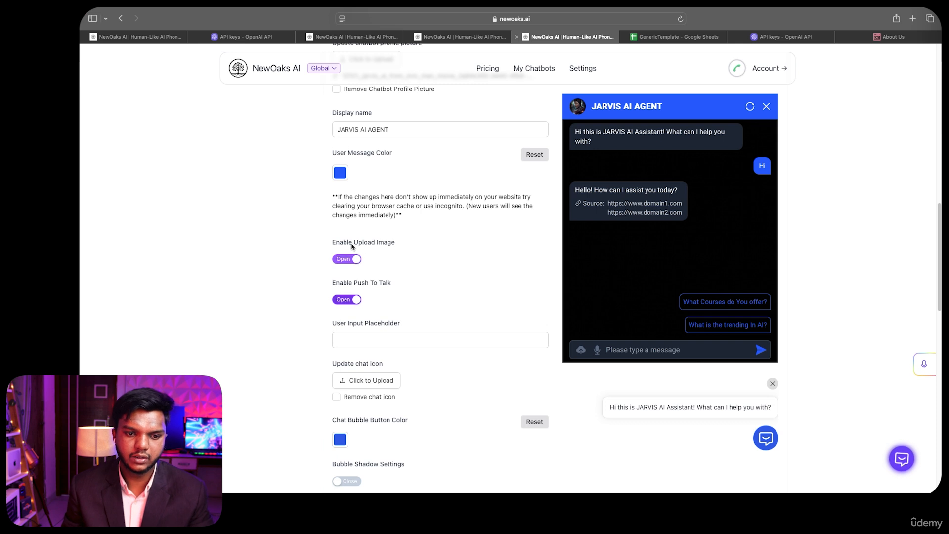
{"action": "left_click", "coordinate": [346, 259]}
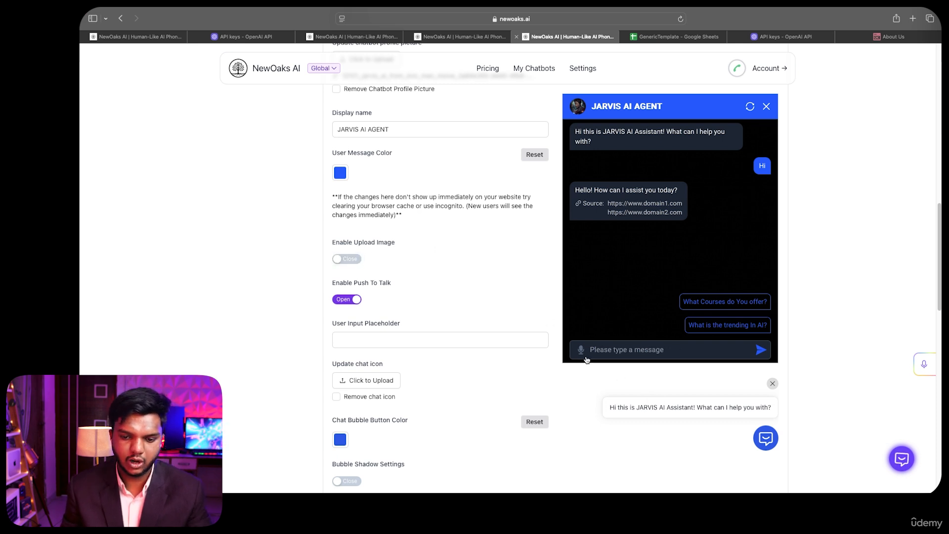
{"action": "left_click", "coordinate": [347, 259]}
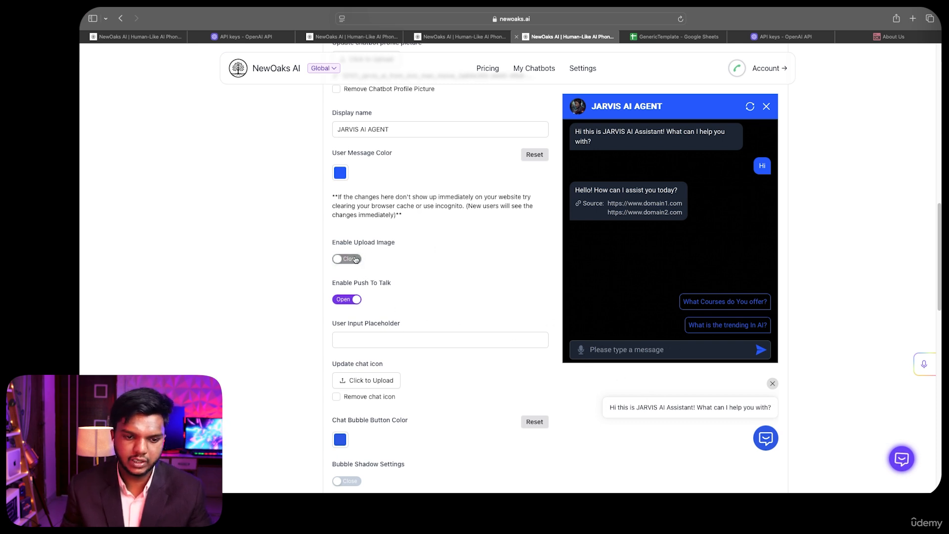
{"action": "left_click", "coordinate": [347, 300]}
{"action": "left_click", "coordinate": [347, 300]}
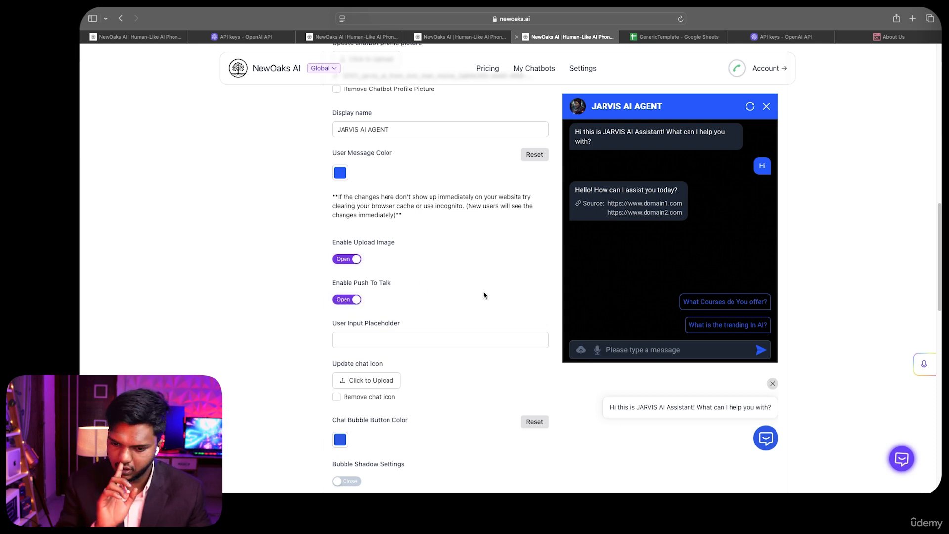
{"action": "scroll", "coordinate": [435, 312], "scroll_direction": "down", "scroll_amount": 3}
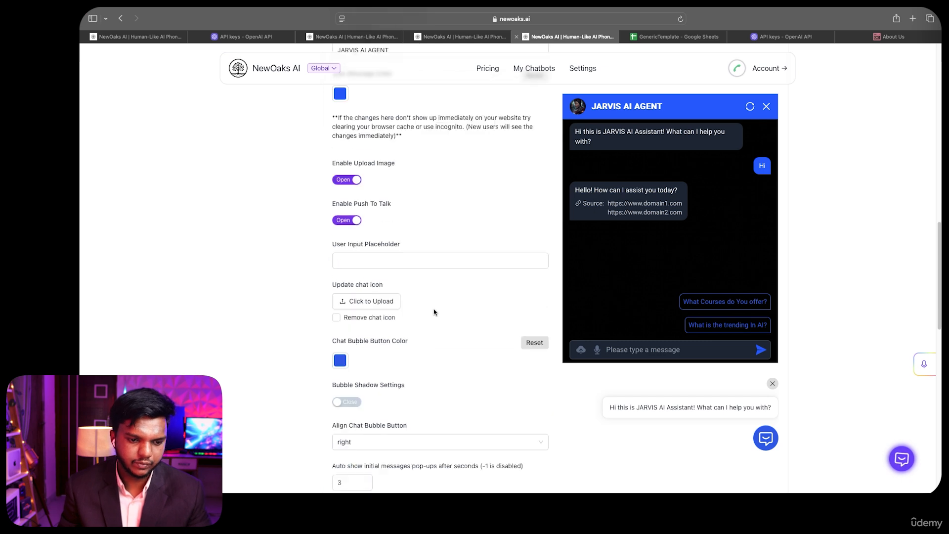
Look at the User Input Placeholder field and the chat icon upload dialog, leaving both unset.
{"action": "left_click", "coordinate": [451, 261]}
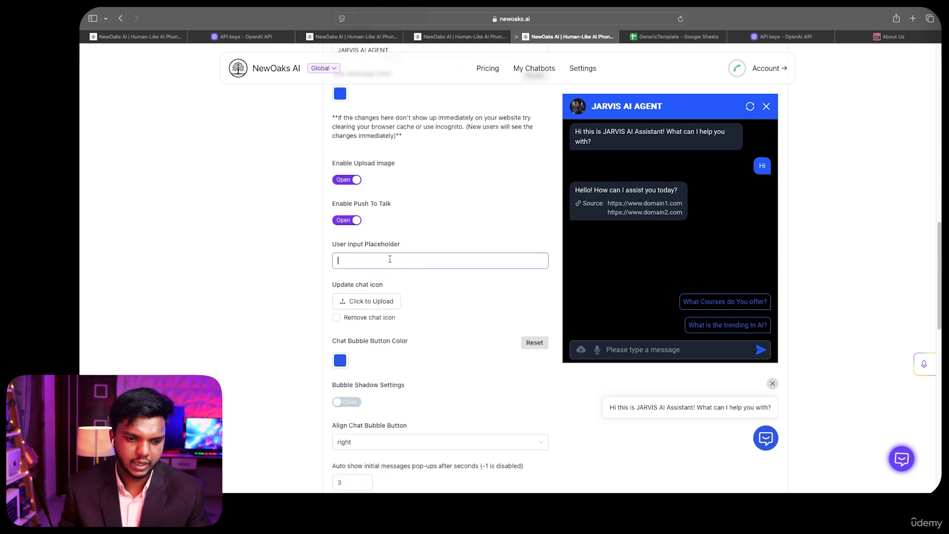
{"action": "left_click", "coordinate": [377, 302]}
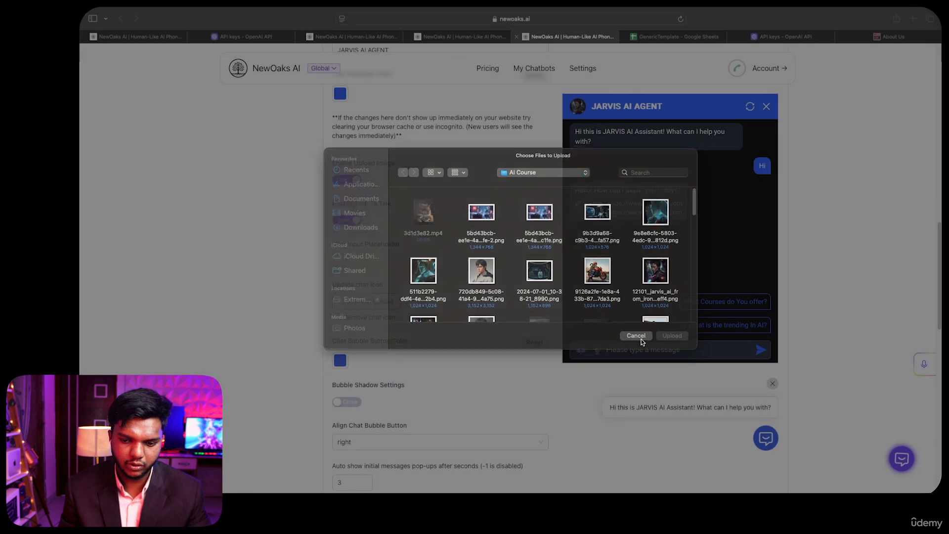
{"action": "left_click", "coordinate": [635, 336]}
{"action": "scroll", "coordinate": [500, 307], "scroll_direction": "down", "scroll_amount": 1}
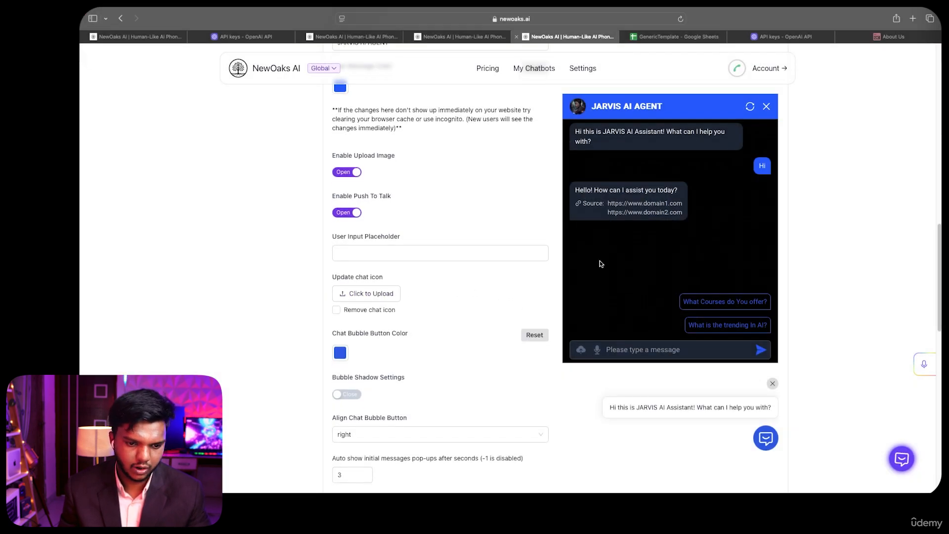
{"action": "scroll", "coordinate": [460, 298], "scroll_direction": "down", "scroll_amount": 2}
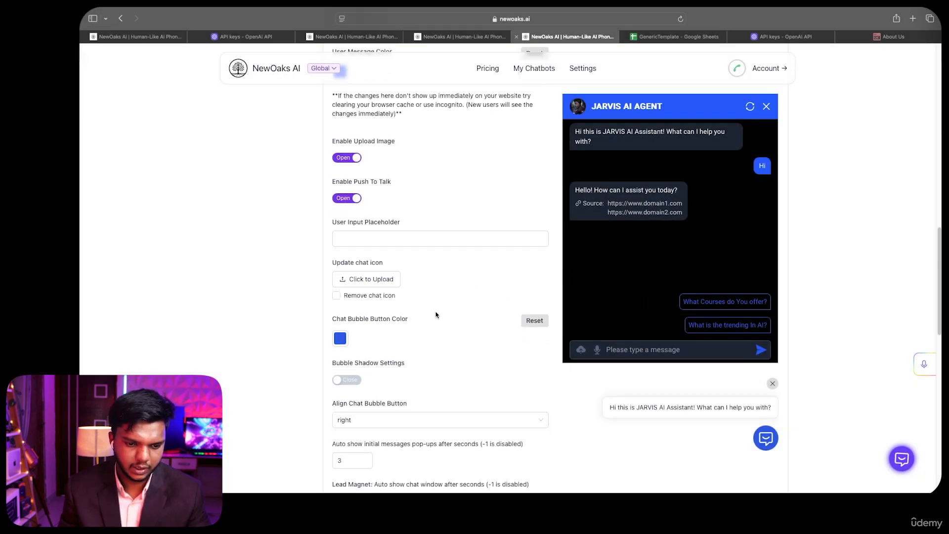
View the Chat Bubble Button Color picker and close it without choosing another color.
{"action": "left_click", "coordinate": [338, 338]}
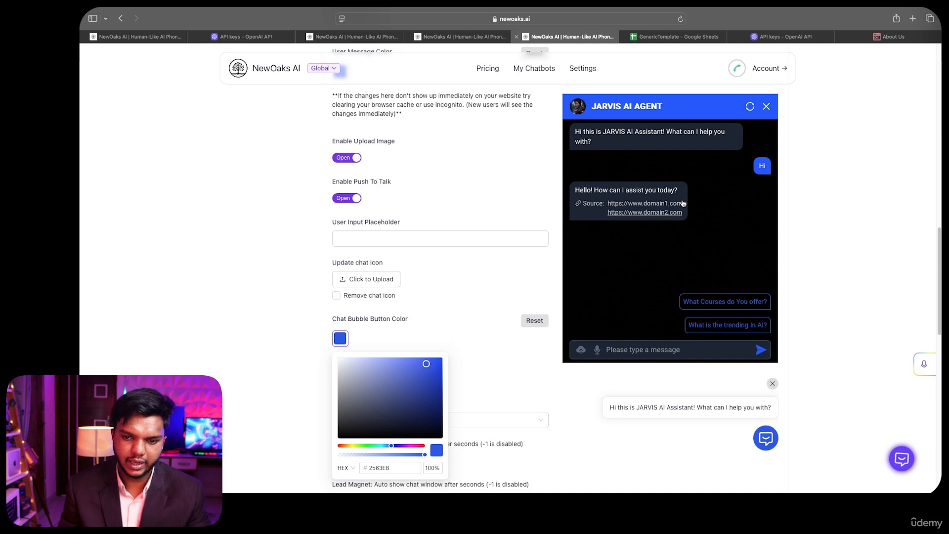
{"action": "left_click", "coordinate": [471, 303]}
{"action": "scroll", "coordinate": [470, 305], "scroll_direction": "down", "scroll_amount": 3}
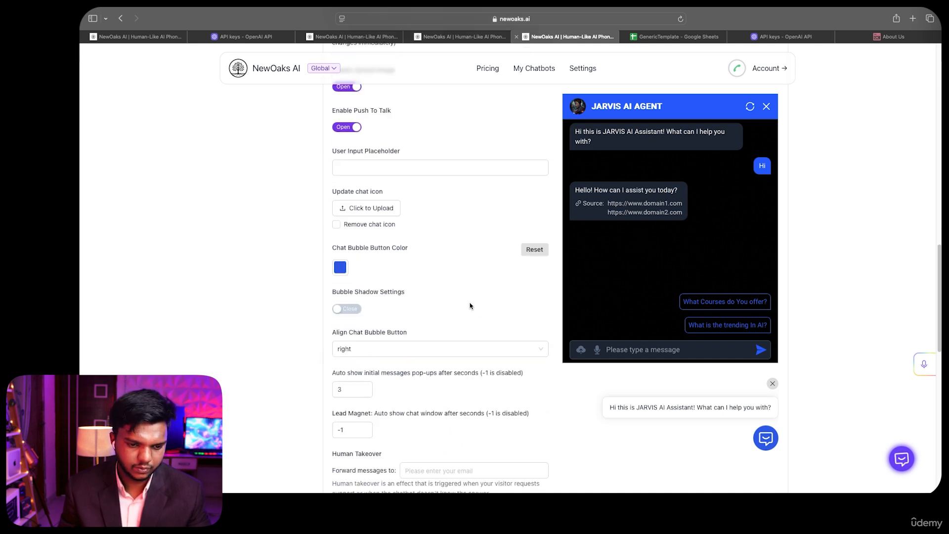
Switch Bubble Shadow Settings on to view the shadow options, and switch them off again.
{"action": "left_click", "coordinate": [346, 308]}
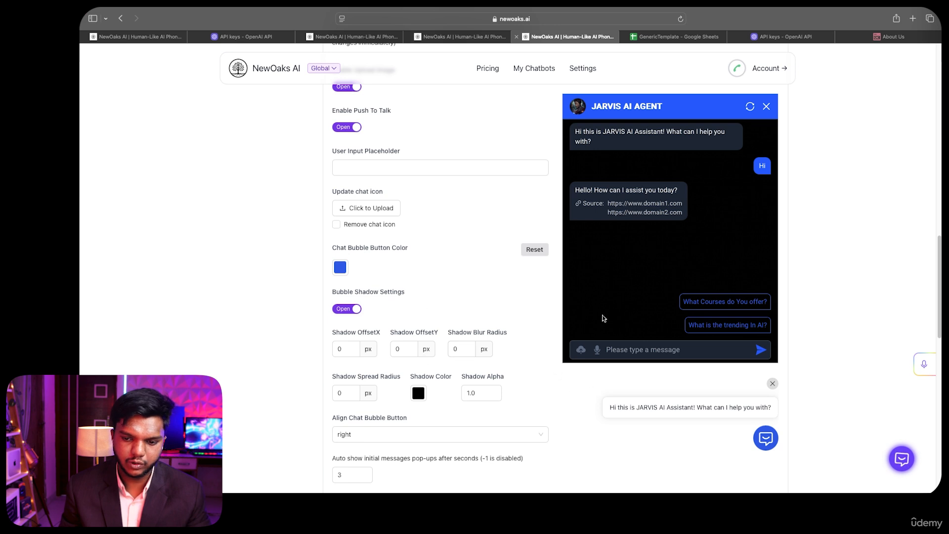
{"action": "left_click", "coordinate": [359, 308]}
{"action": "scroll", "coordinate": [442, 355], "scroll_direction": "down", "scroll_amount": 5}
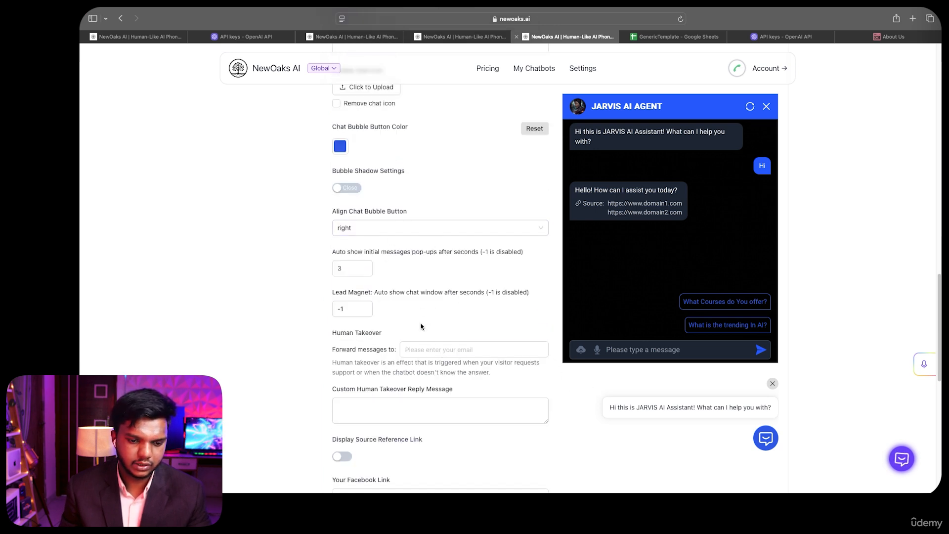
Examine the Human Takeover settings and the email field for forwarded messages.
{"action": "scroll", "coordinate": [416, 328], "scroll_direction": "down", "scroll_amount": 3}
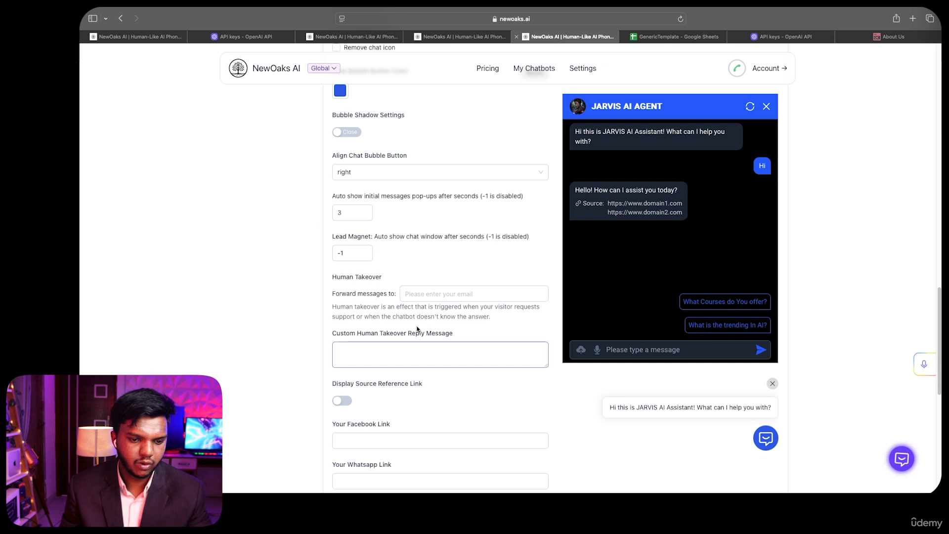
{"action": "scroll", "coordinate": [417, 326], "scroll_direction": "down", "scroll_amount": 1}
{"action": "left_click", "coordinate": [452, 284]}
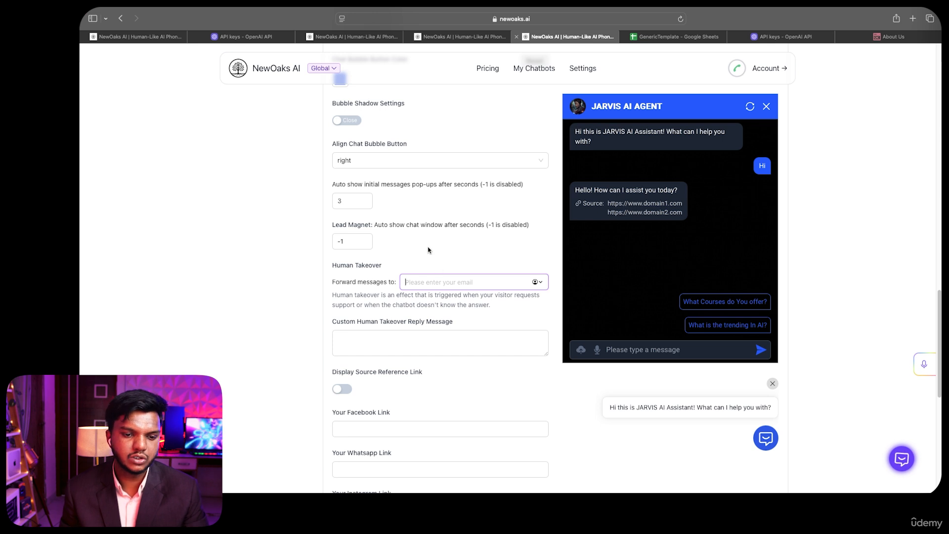
Enter "Hello there, I'm a human Assistant to help you out with your queries" as the Custom Human Takeover Reply Message.
{"action": "scroll", "coordinate": [495, 295], "scroll_direction": "down", "scroll_amount": 3}
{"action": "left_click", "coordinate": [465, 285]}
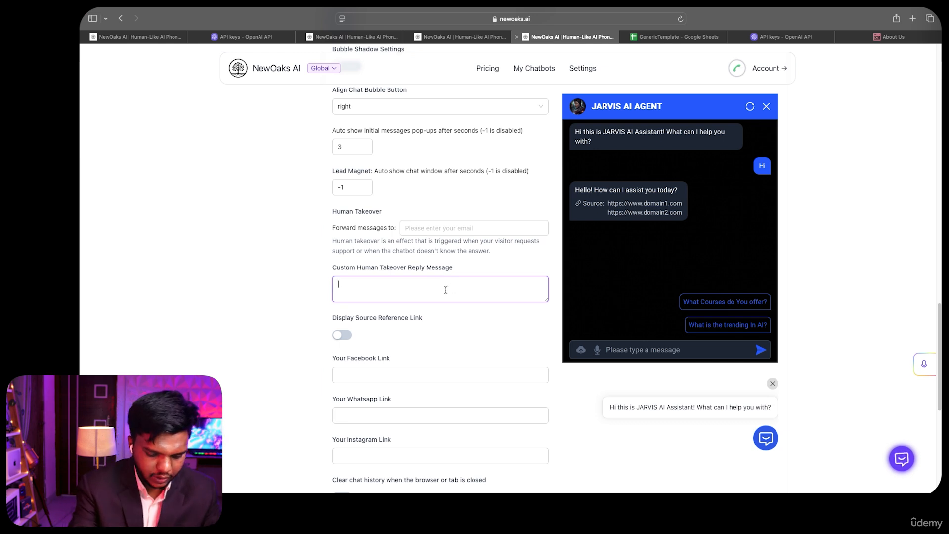
{"action": "type", "text": "ello"}
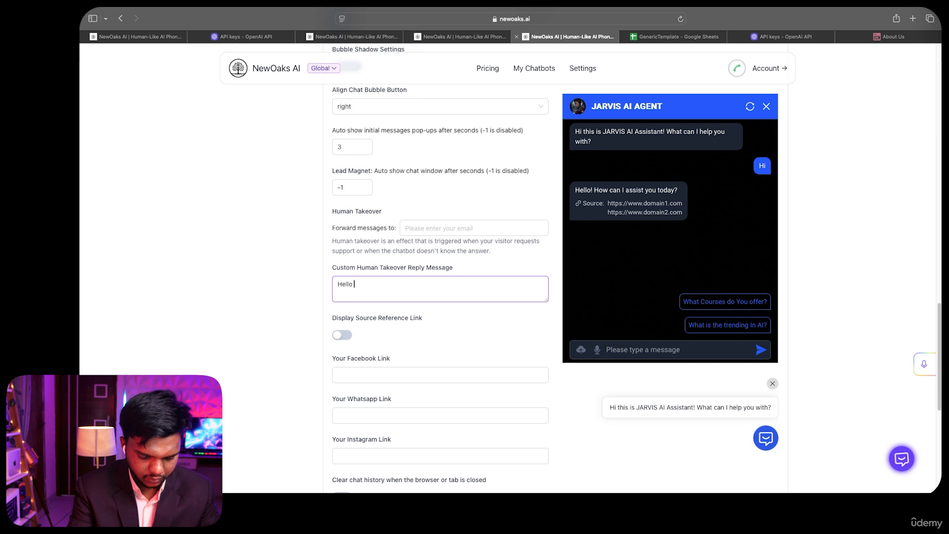
{"action": "type", "text": " there"}
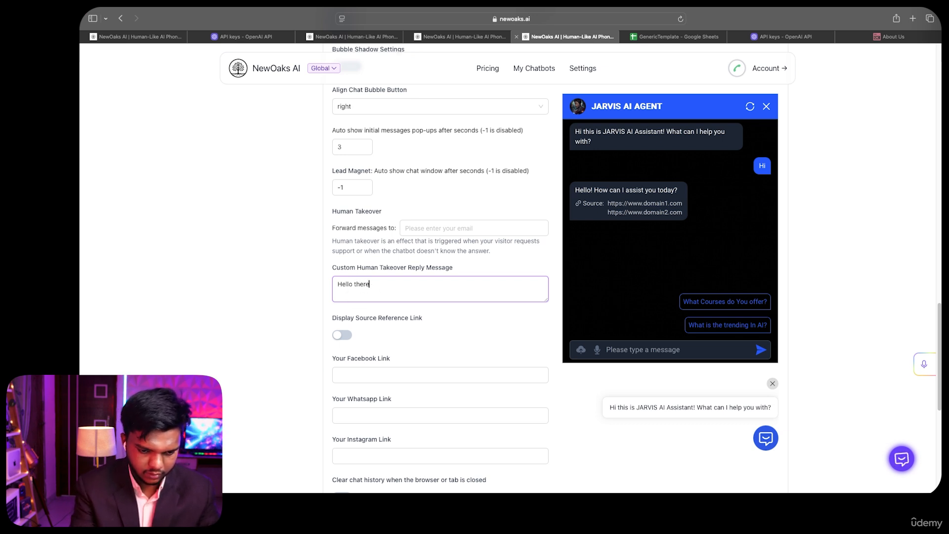
{"action": "type", "text": ","}
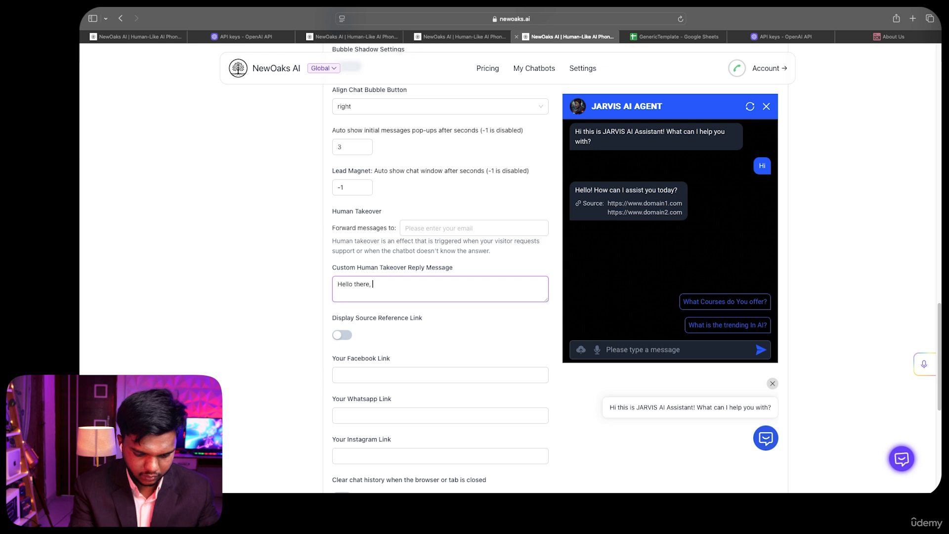
{"action": "type", "text": " I'm "}
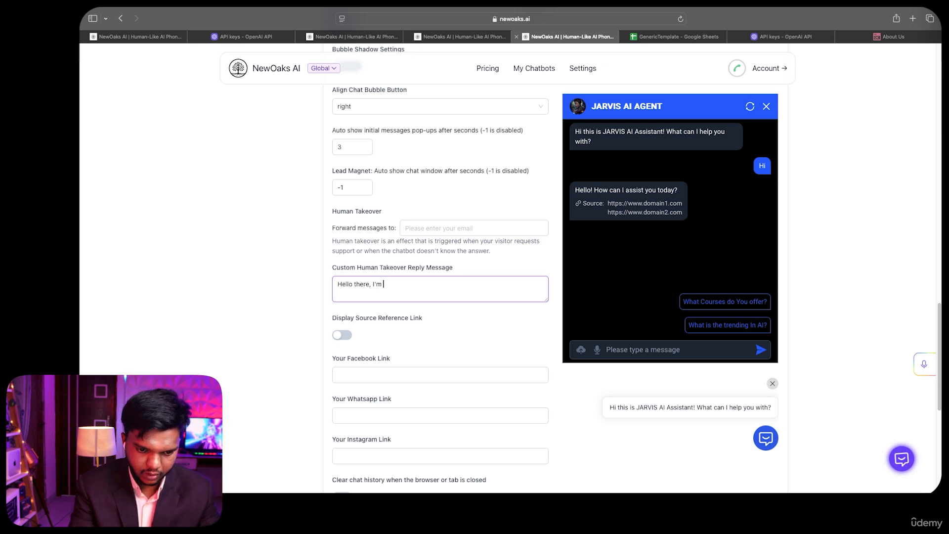
{"action": "type", "text": "a h"}
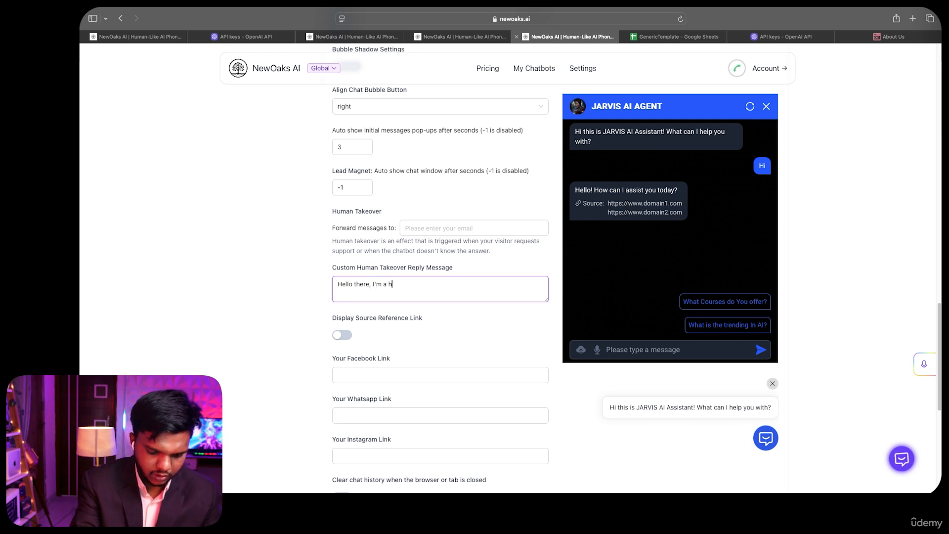
{"action": "type", "text": "uman A"}
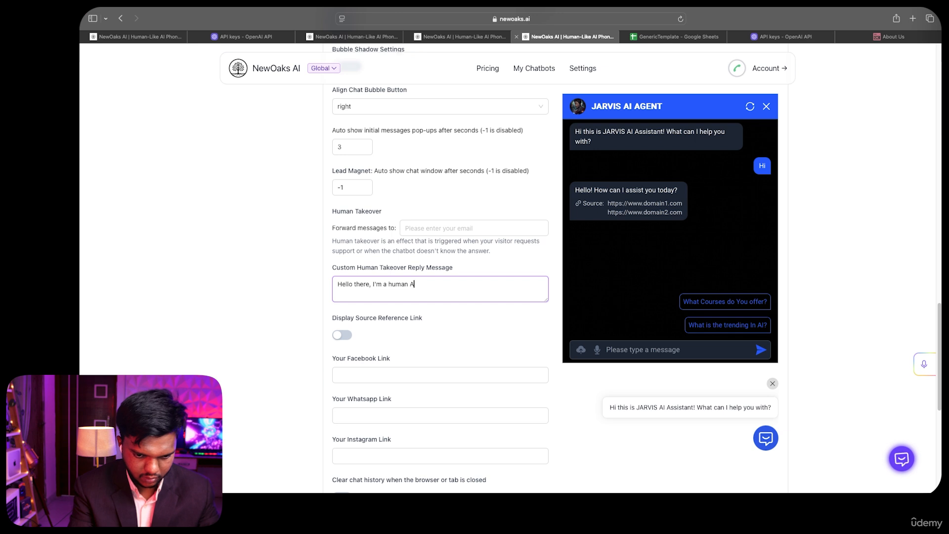
{"action": "type", "text": "ssistant"}
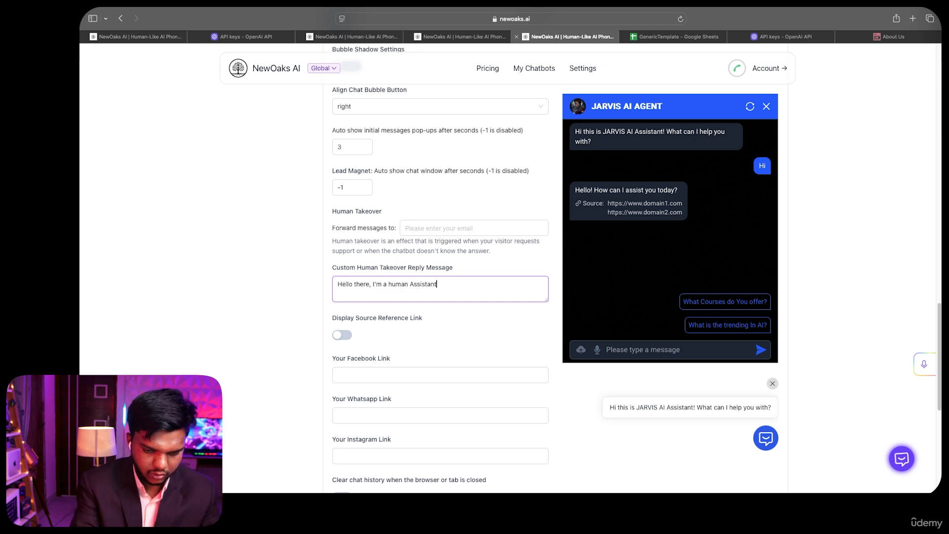
{"action": "type", "text": " to he"}
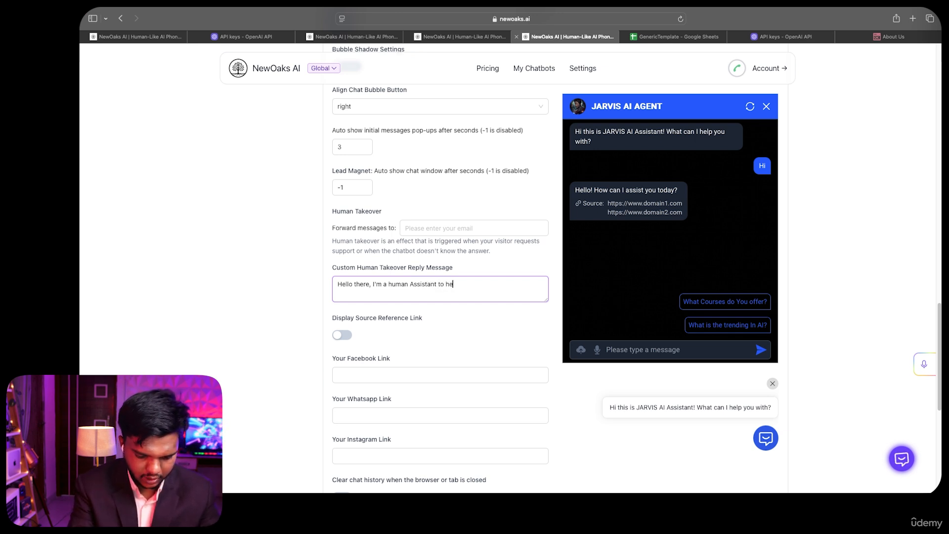
{"action": "type", "text": "lp you "}
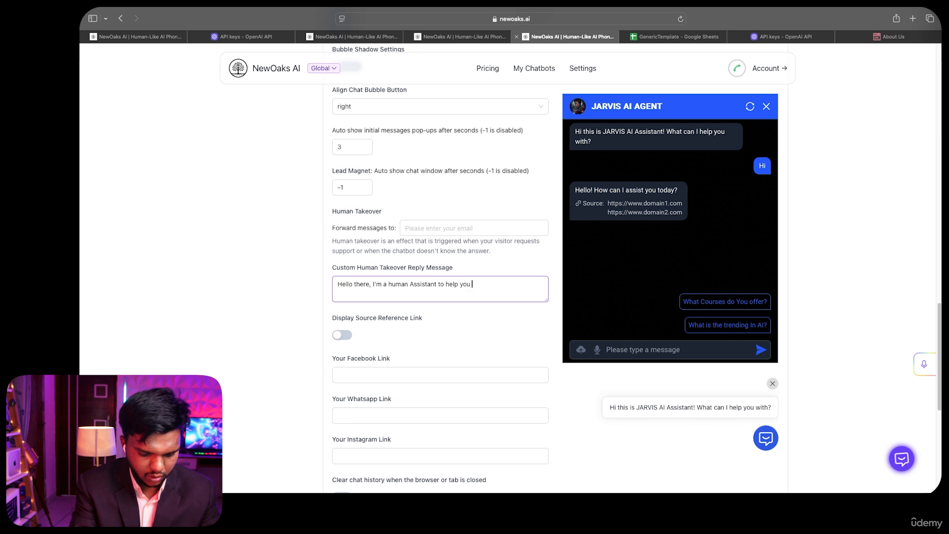
{"action": "type", "text": "out with"}
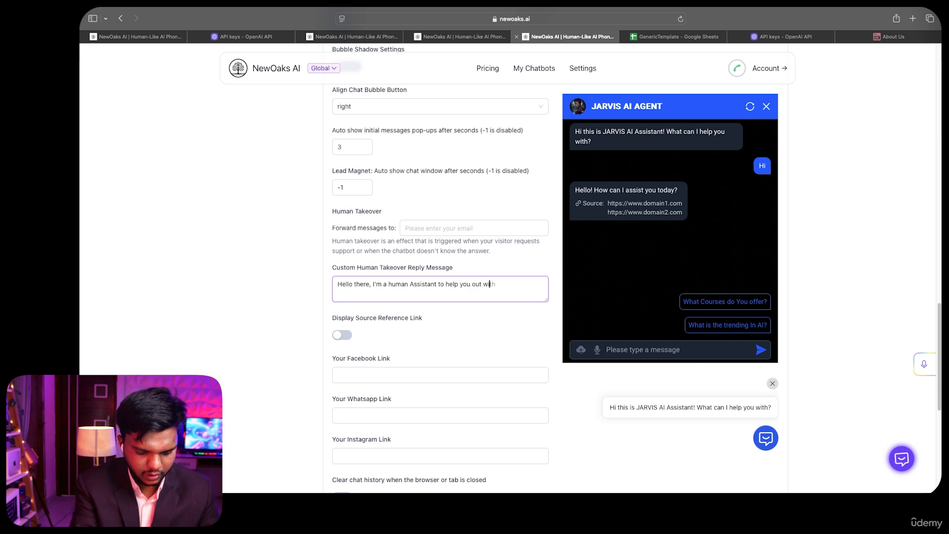
{"action": "type", "text": " your quries"}
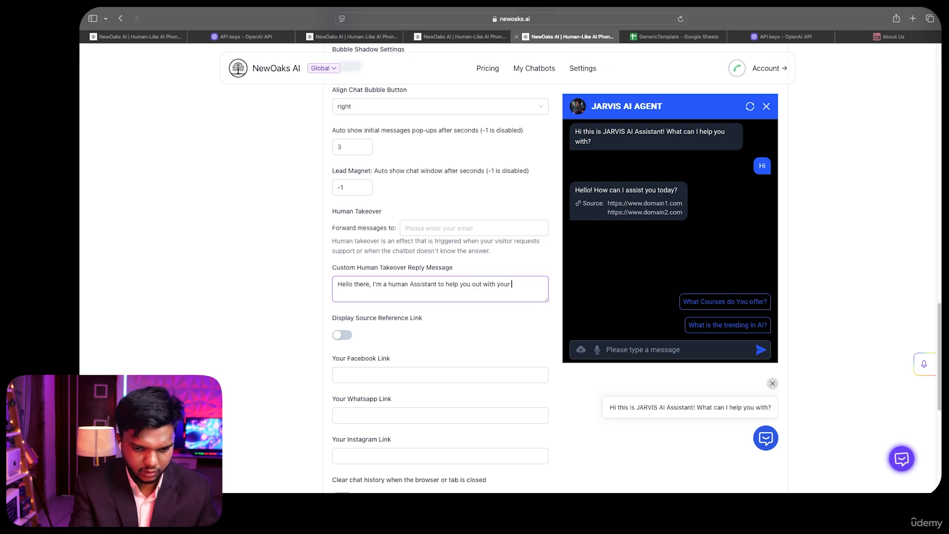
{"action": "left_click", "coordinate": [530, 315]}
{"action": "scroll", "coordinate": [522, 288], "scroll_direction": "down", "scroll_amount": 2}
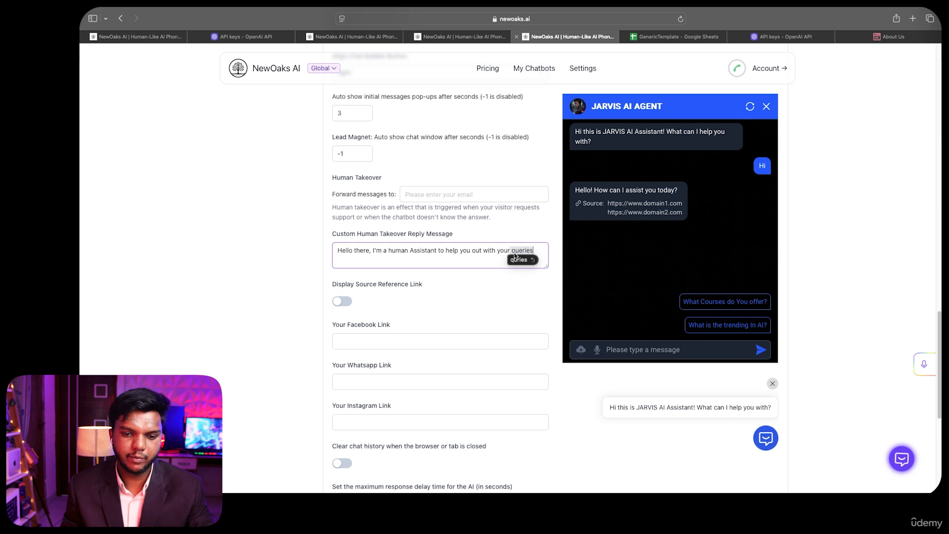
Switch Display Source Reference Link on to view its label and color options, and switch it off again.
{"action": "left_click", "coordinate": [352, 308]}
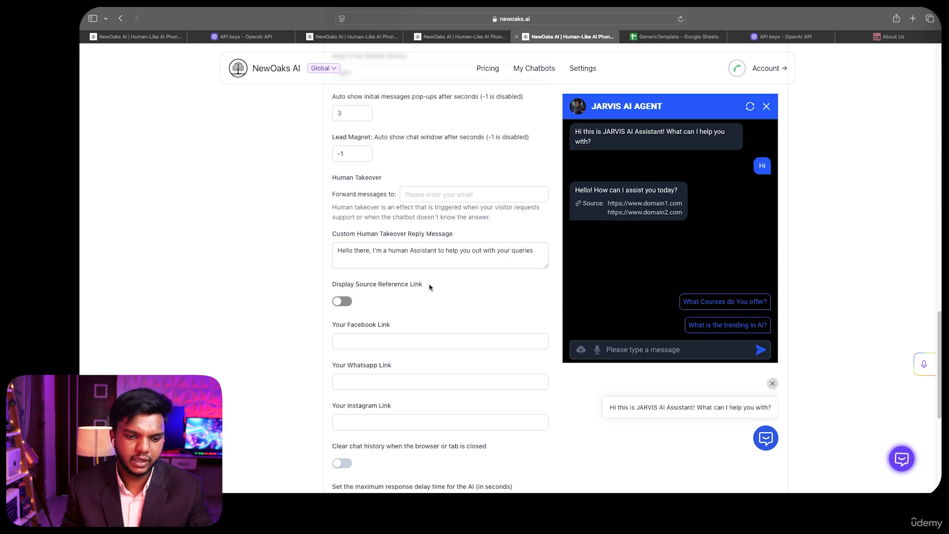
{"action": "left_click", "coordinate": [341, 302]}
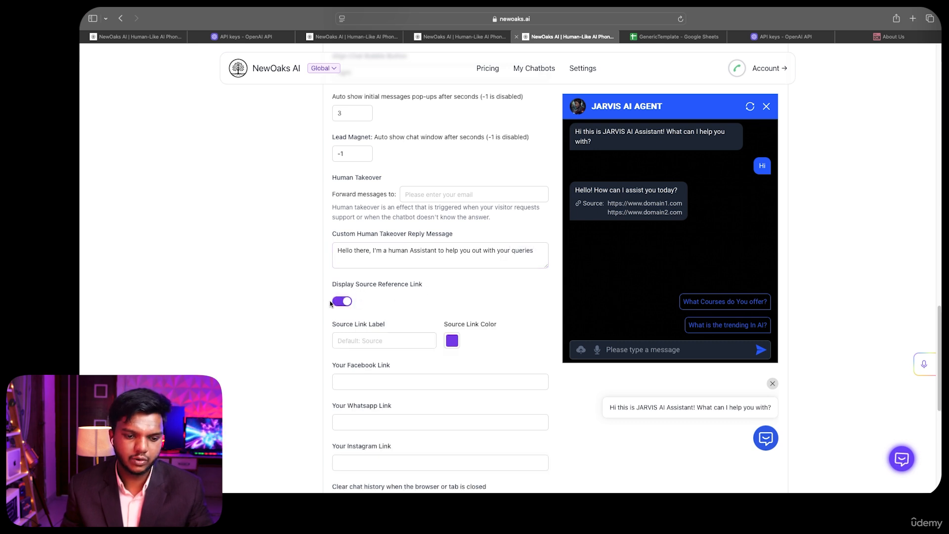
{"action": "left_click", "coordinate": [340, 301]}
Look over the Facebook, Whatsapp and Instagram link fields, leaving them empty.
{"action": "scroll", "coordinate": [387, 324], "scroll_direction": "down", "scroll_amount": 5}
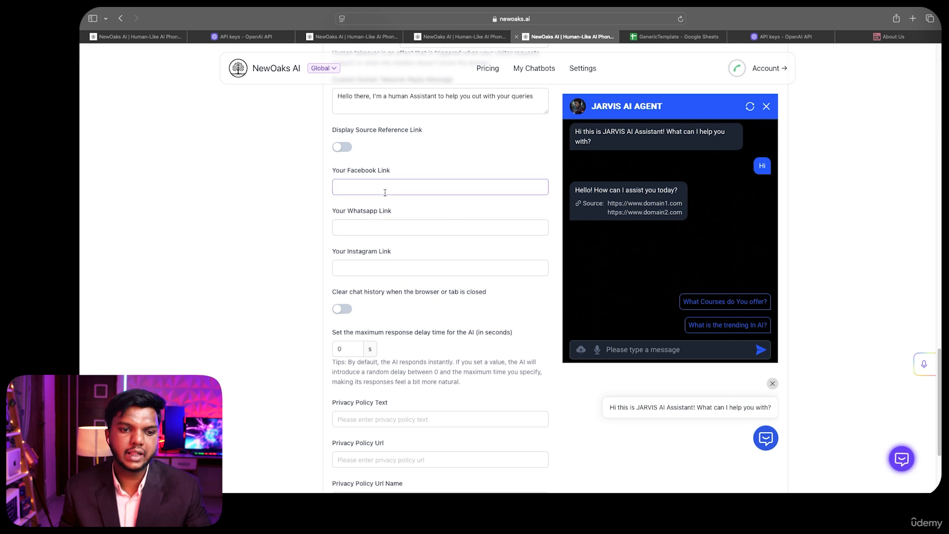
{"action": "left_click", "coordinate": [388, 228]}
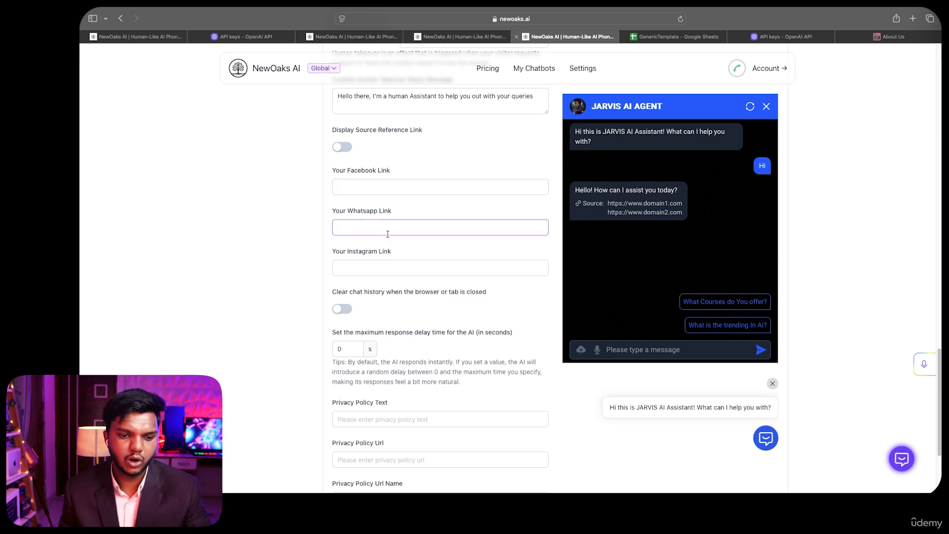
{"action": "left_click", "coordinate": [410, 267]}
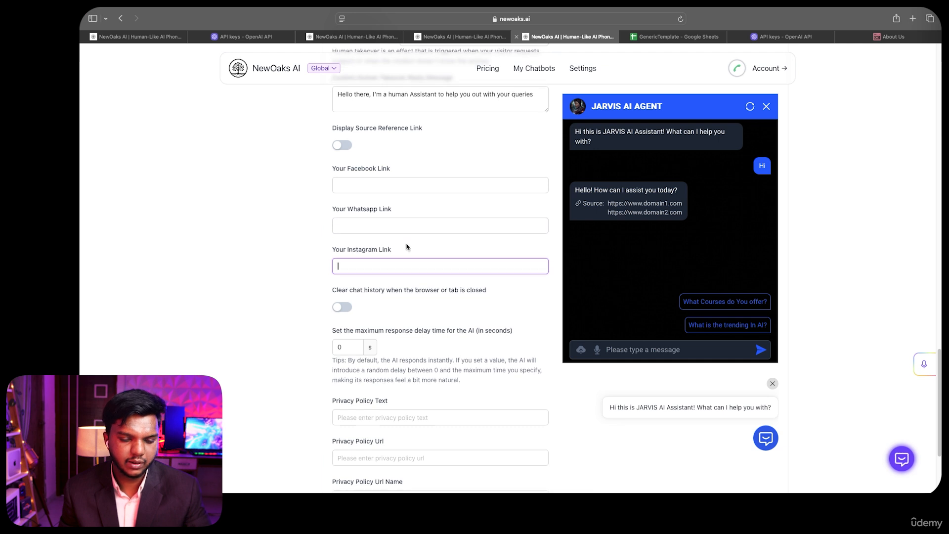
{"action": "scroll", "coordinate": [409, 247], "scroll_direction": "down", "scroll_amount": 3}
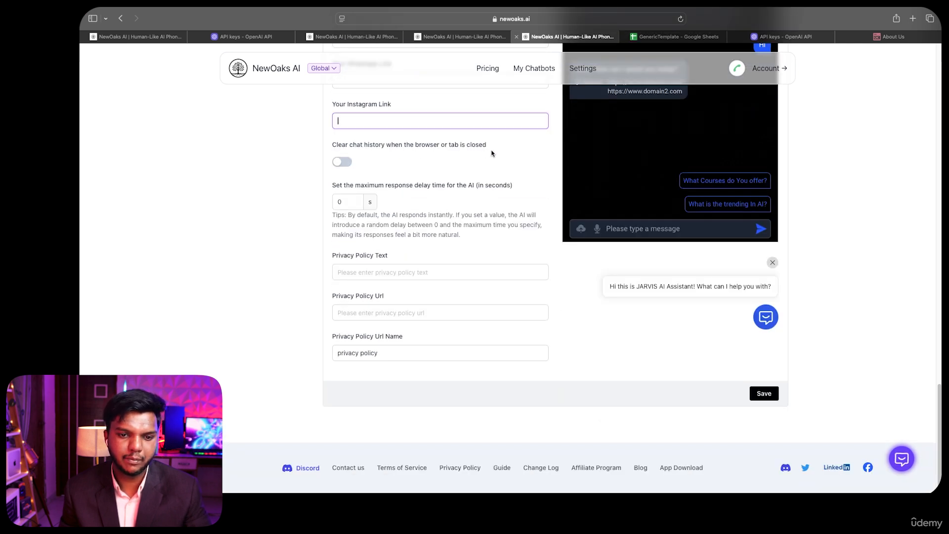
{"action": "left_click", "coordinate": [384, 157]}
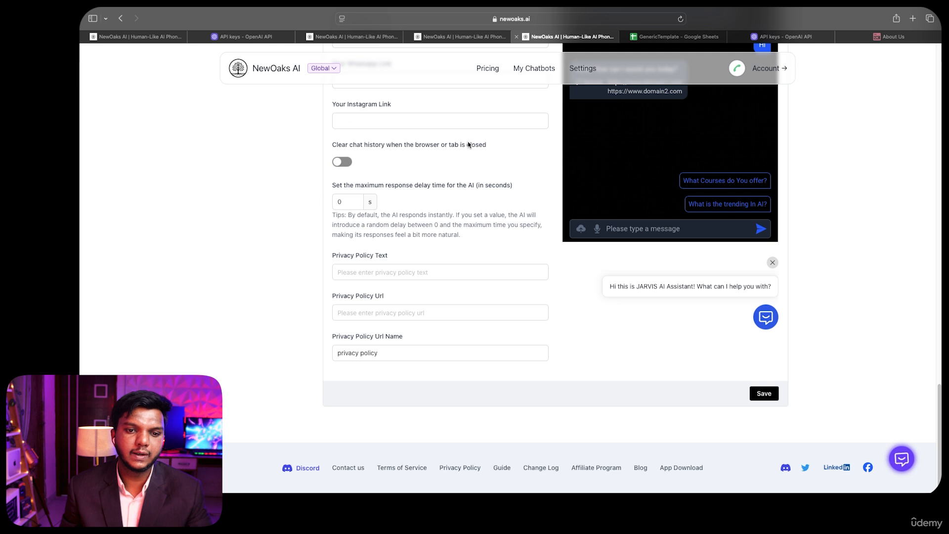
Switch the option to clear chat history when the browser or tab is closed on and off again.
{"action": "scroll", "coordinate": [336, 245], "scroll_direction": "up", "scroll_amount": 2}
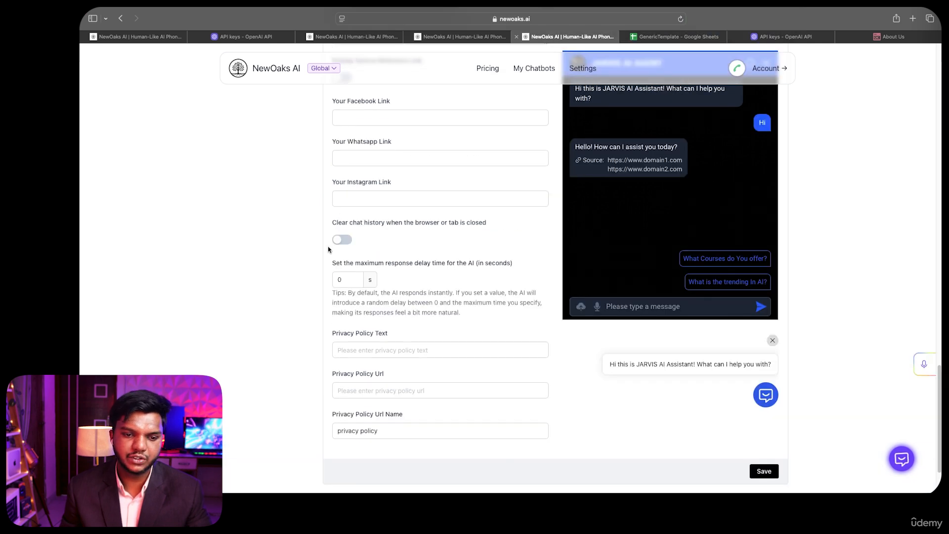
{"action": "left_click", "coordinate": [347, 241]}
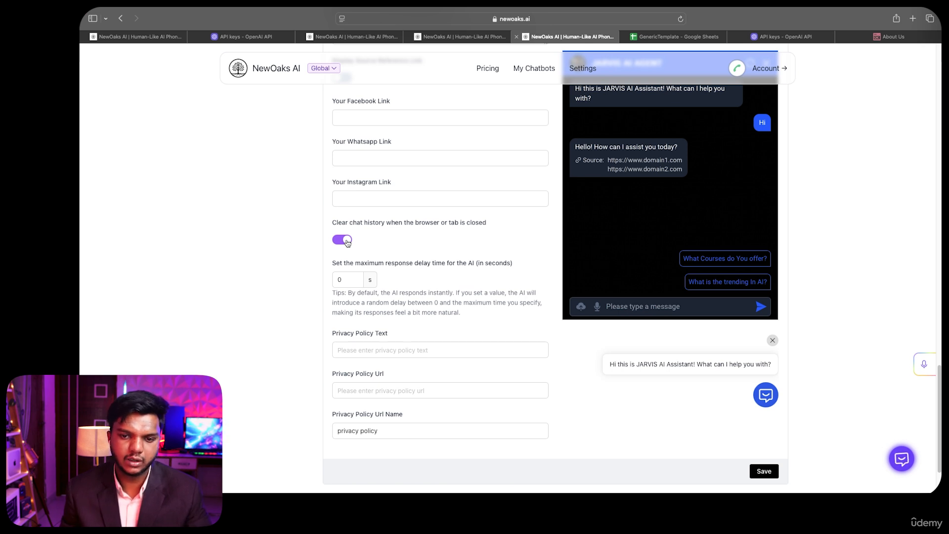
{"action": "left_click", "coordinate": [347, 242]}
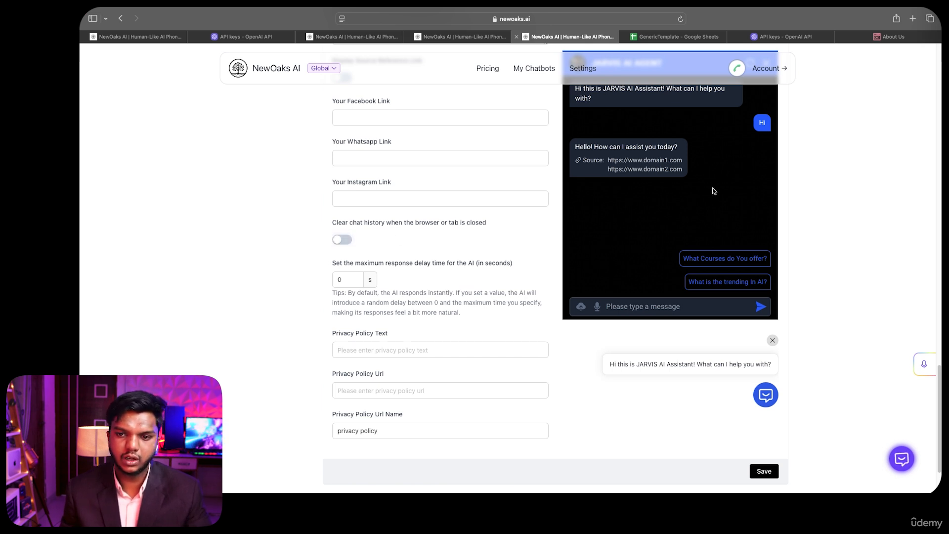
{"action": "scroll", "coordinate": [526, 232], "scroll_direction": "up", "scroll_amount": 3}
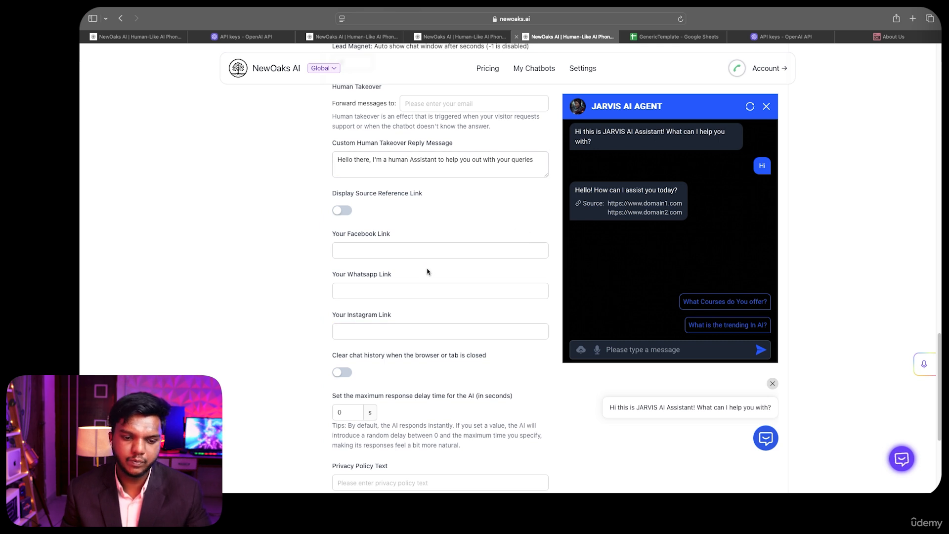
{"action": "scroll", "coordinate": [428, 272], "scroll_direction": "down", "scroll_amount": 2}
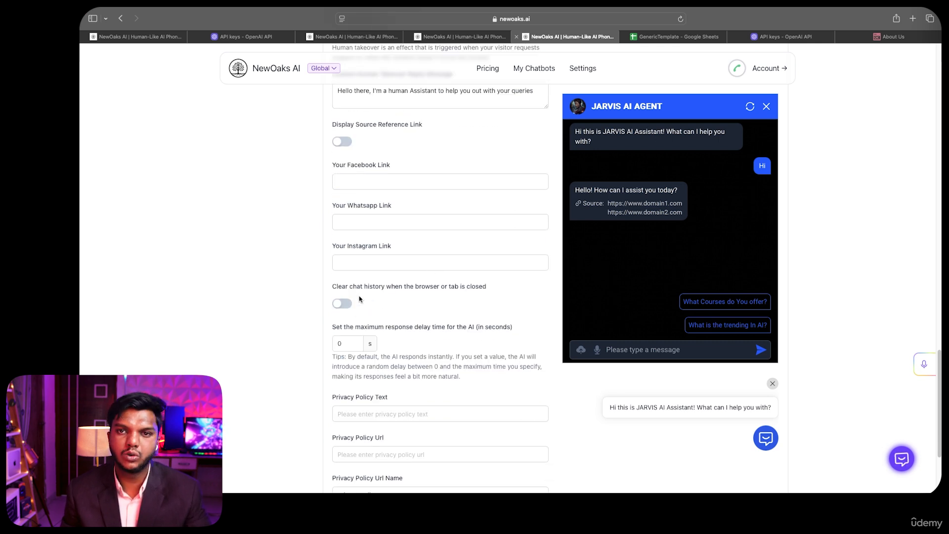
Check through the chat interface settings, leaving the response delay and privacy policy fields as they are, and save the changes.
{"action": "scroll", "coordinate": [360, 300], "scroll_direction": "down", "scroll_amount": 2}
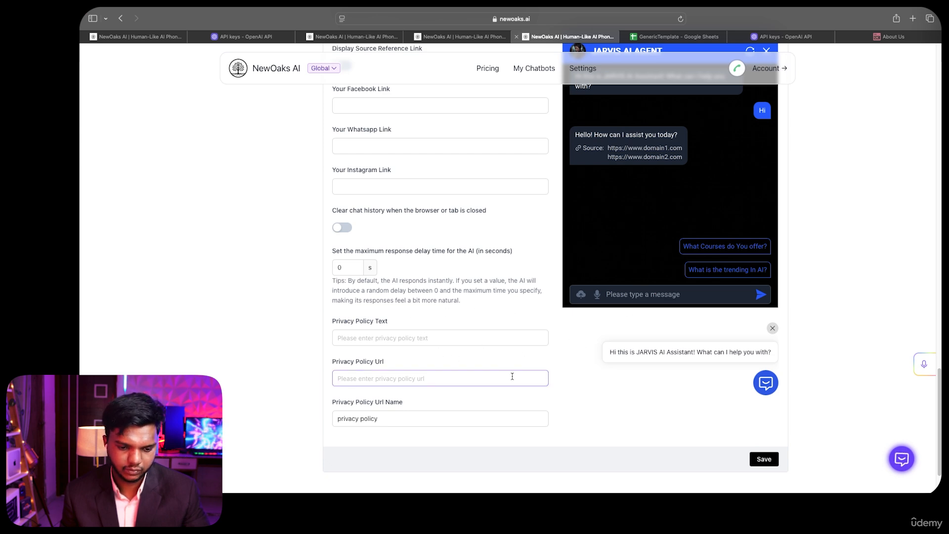
{"action": "scroll", "coordinate": [512, 377], "scroll_direction": "up", "scroll_amount": 10}
{"action": "scroll", "coordinate": [514, 382], "scroll_direction": "up", "scroll_amount": 10}
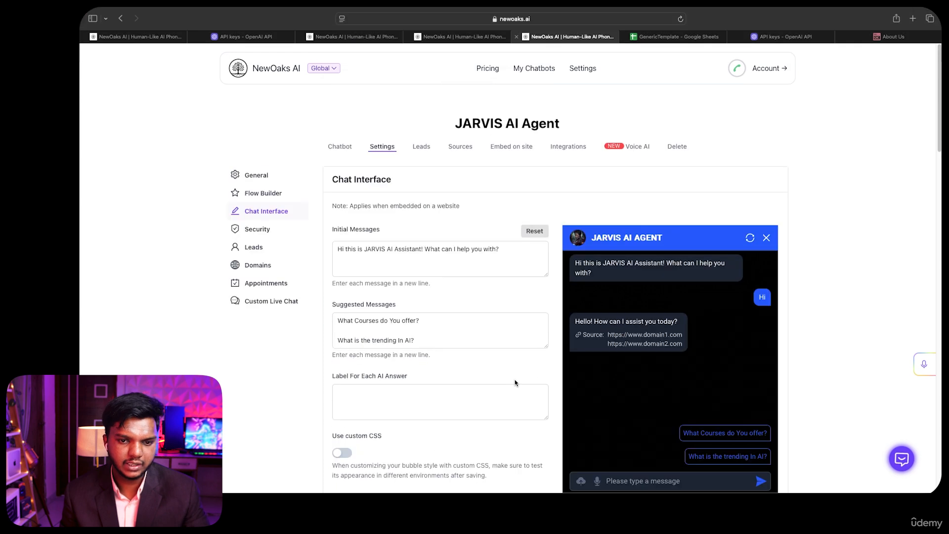
{"action": "scroll", "coordinate": [517, 385], "scroll_direction": "down", "scroll_amount": 15}
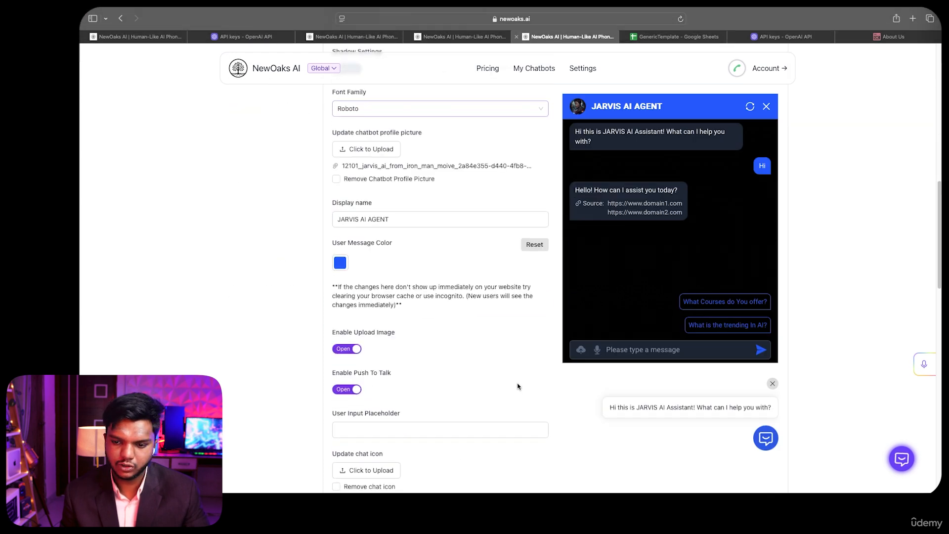
{"action": "scroll", "coordinate": [517, 386], "scroll_direction": "down", "scroll_amount": 5}
{"action": "scroll", "coordinate": [517, 386], "scroll_direction": "up", "scroll_amount": 20}
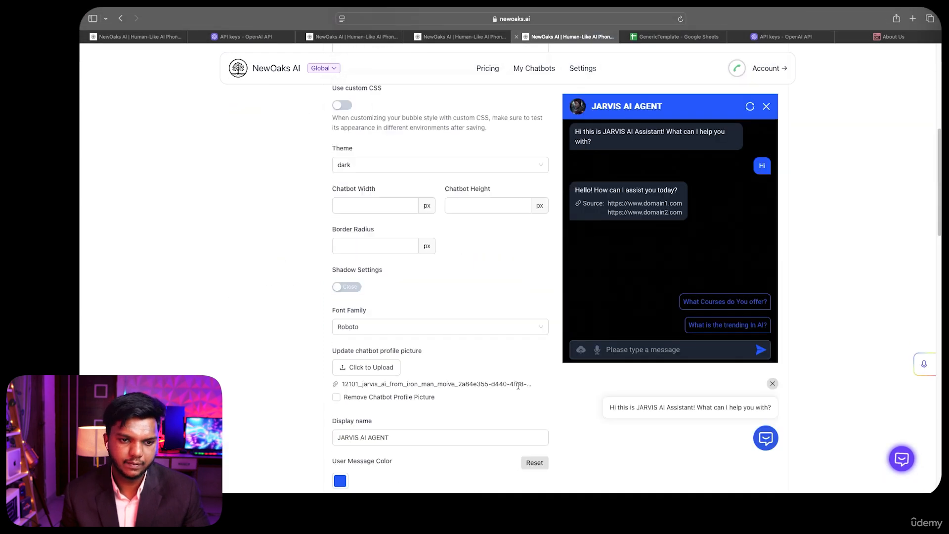
{"action": "scroll", "coordinate": [710, 443], "scroll_direction": "down", "scroll_amount": 20}
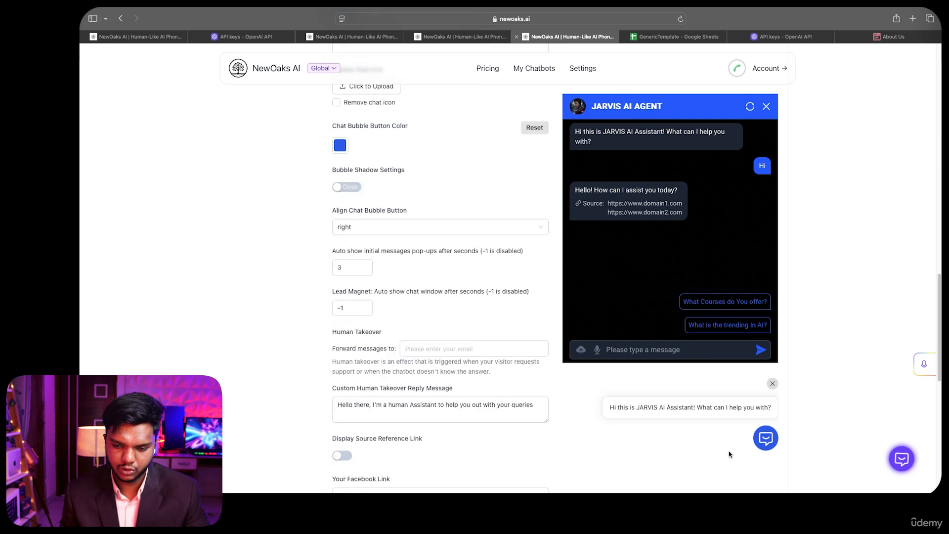
{"action": "left_click", "coordinate": [765, 394]}
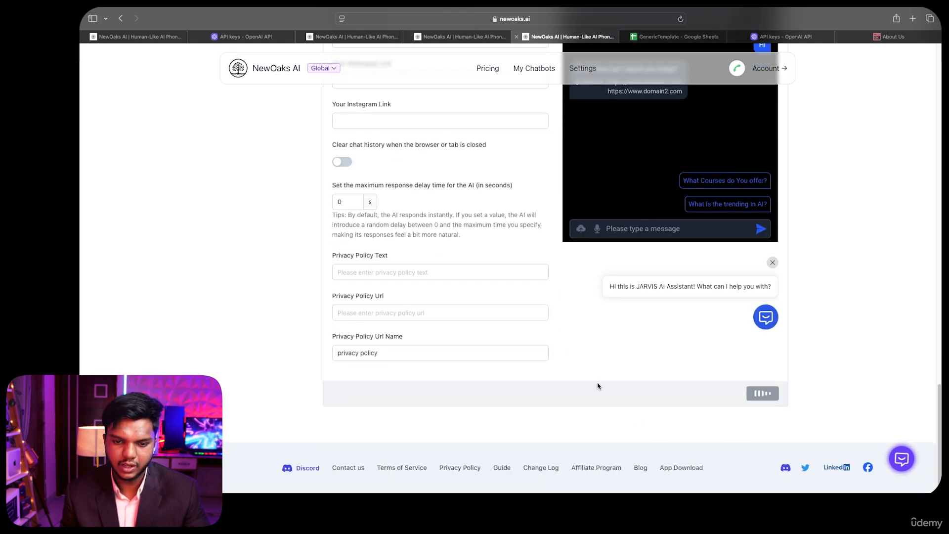
{"action": "scroll", "coordinate": [598, 386], "scroll_direction": "up", "scroll_amount": 15}
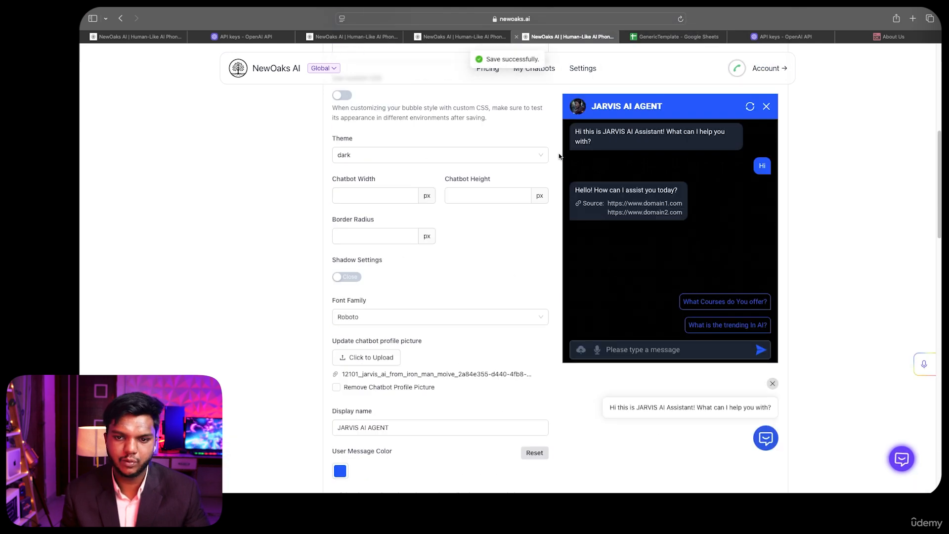
Look over the agent's Security settings, including domain visibility, rate limiting and the message shown when the limit is hit.
{"action": "scroll", "coordinate": [494, 161], "scroll_direction": "up", "scroll_amount": 10}
{"action": "left_click", "coordinate": [257, 229]}
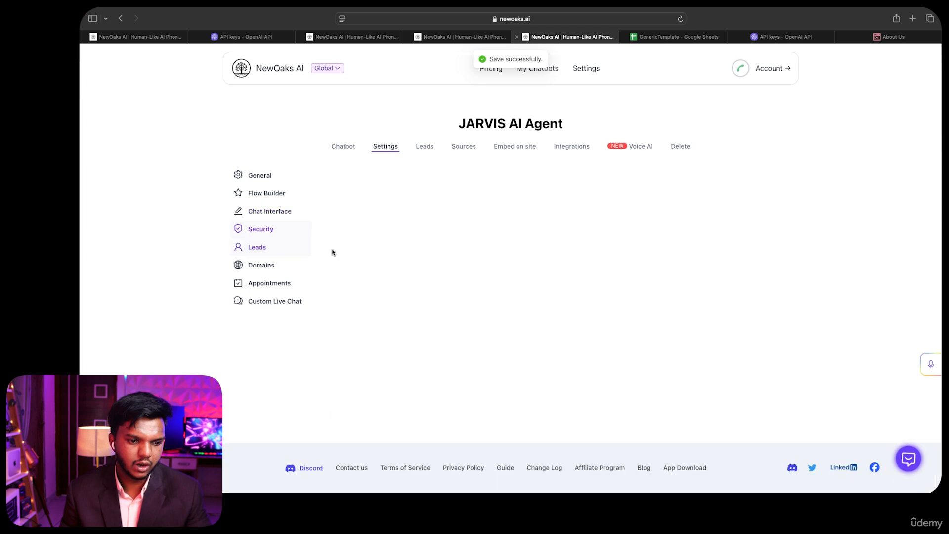
{"action": "left_click", "coordinate": [277, 233]}
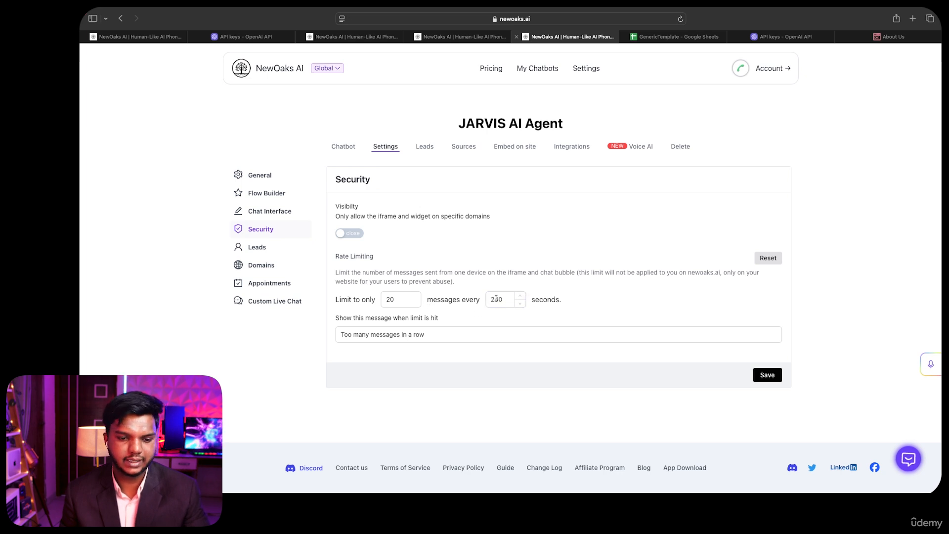
{"action": "left_click", "coordinate": [463, 333]}
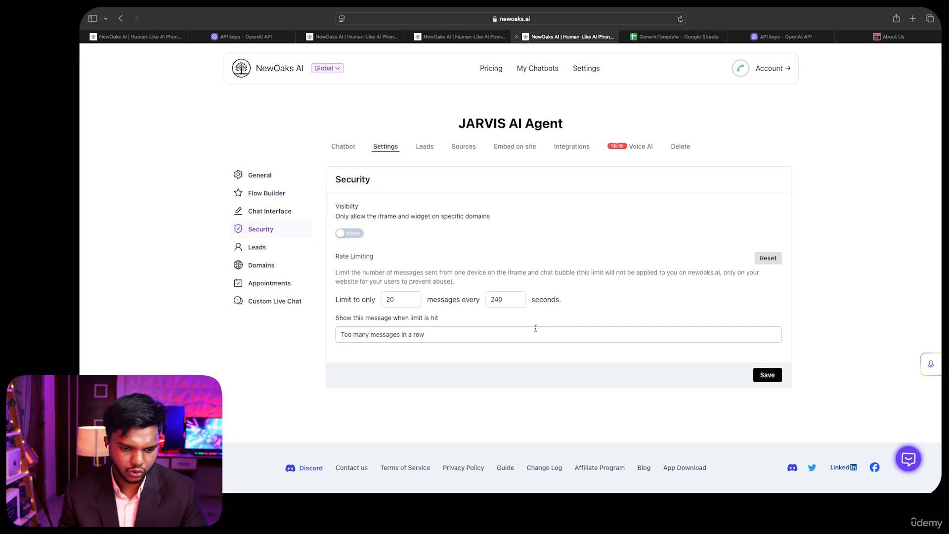
In the agent's Leads settings, enable the First Name, Last Name and Email fields of the lead form.
{"action": "left_click", "coordinate": [285, 248]}
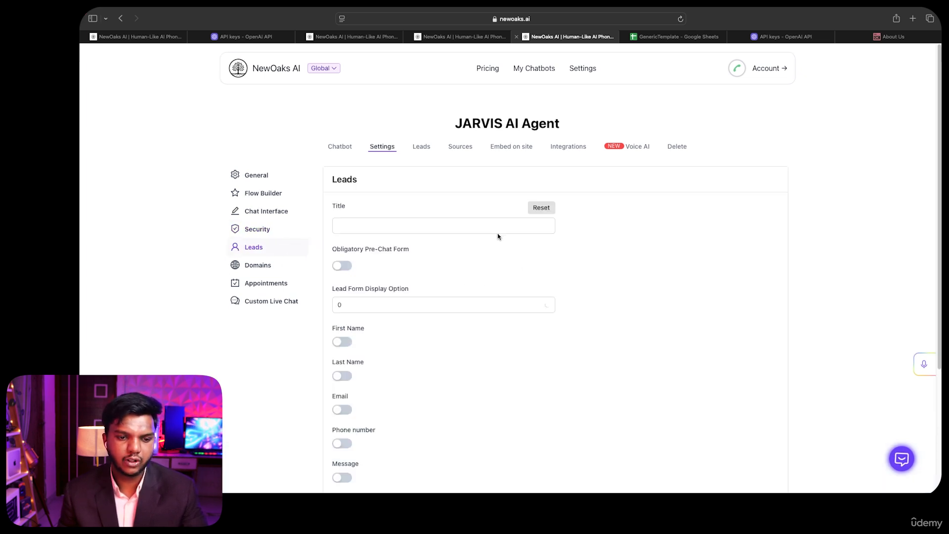
{"action": "scroll", "coordinate": [512, 283], "scroll_direction": "down", "scroll_amount": 1}
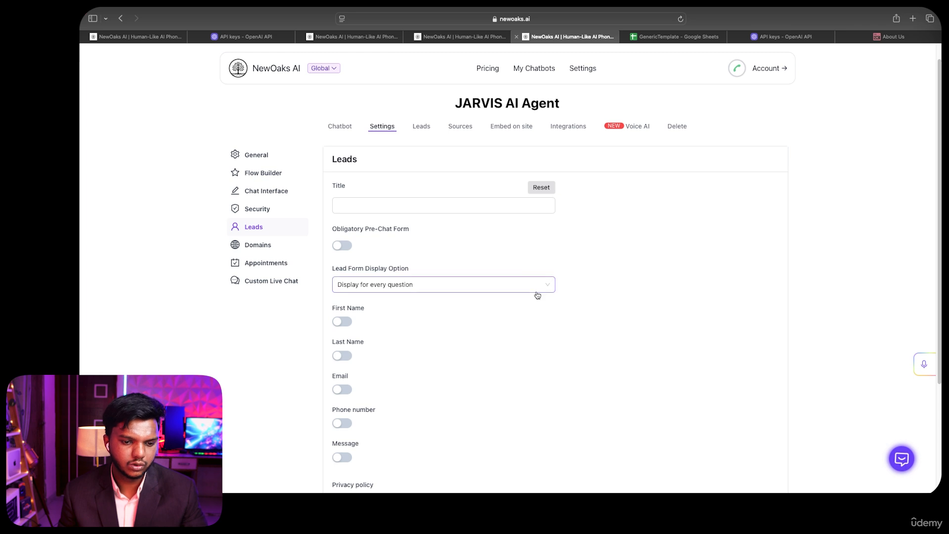
{"action": "left_click", "coordinate": [417, 204]}
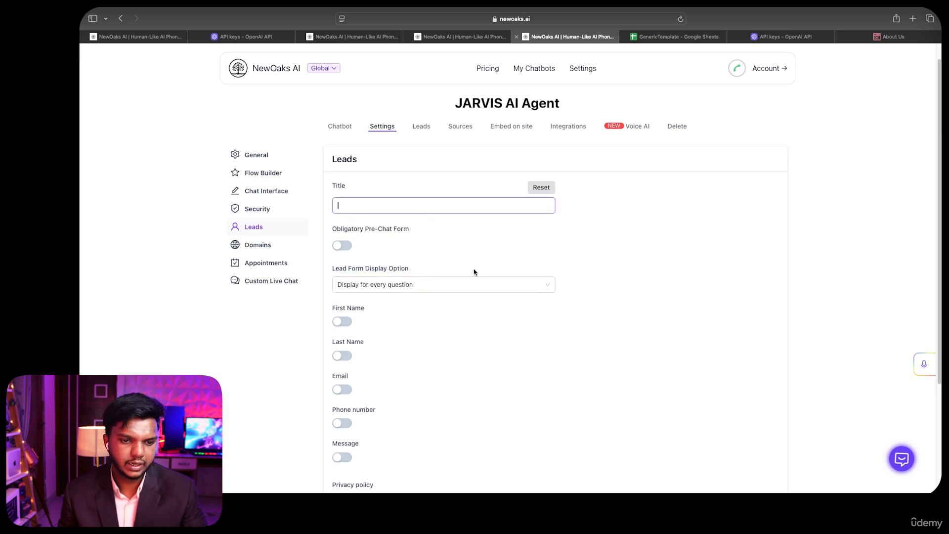
{"action": "scroll", "coordinate": [474, 273], "scroll_direction": "down", "scroll_amount": 3}
{"action": "left_click", "coordinate": [342, 252]}
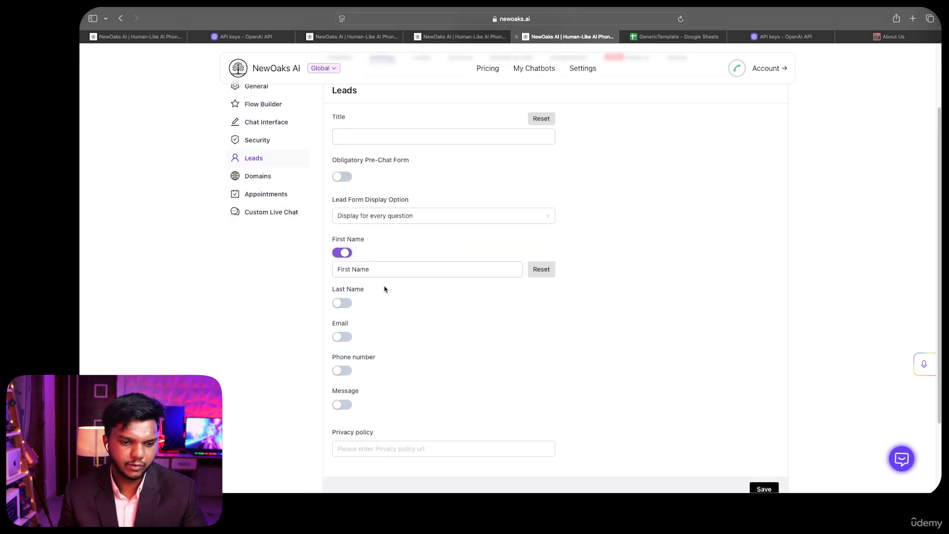
{"action": "left_click", "coordinate": [342, 352]}
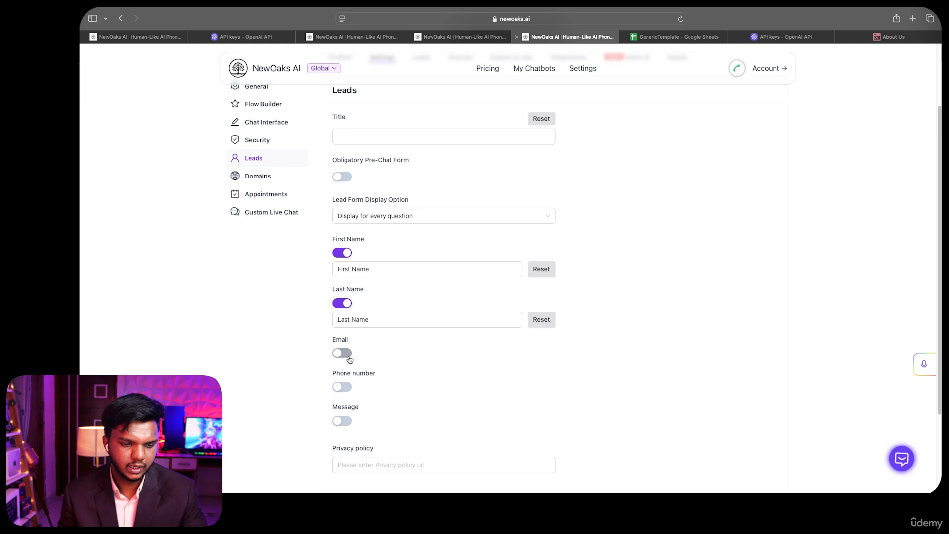
{"action": "scroll", "coordinate": [391, 406], "scroll_direction": "down", "scroll_amount": 3}
{"action": "scroll", "coordinate": [379, 415], "scroll_direction": "up", "scroll_amount": 5}
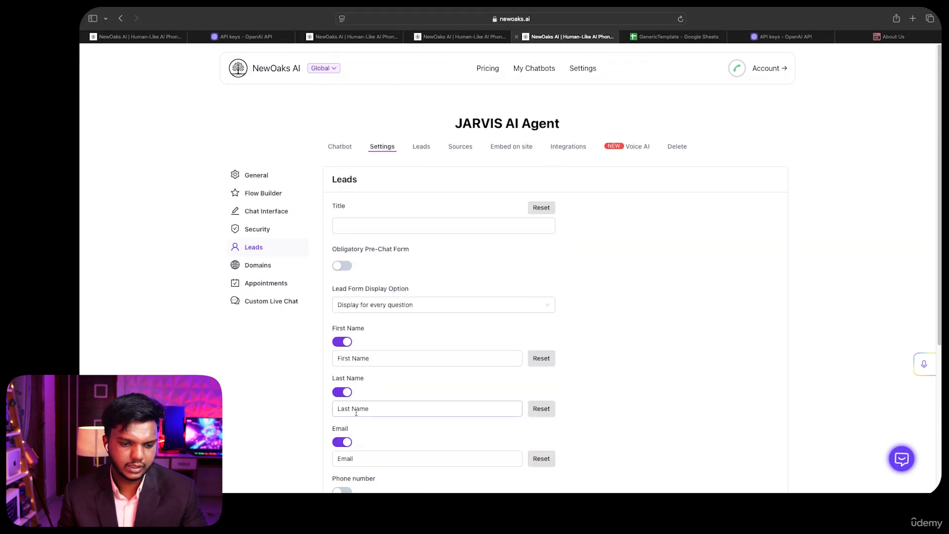
{"action": "scroll", "coordinate": [423, 391], "scroll_direction": "down", "scroll_amount": 2}
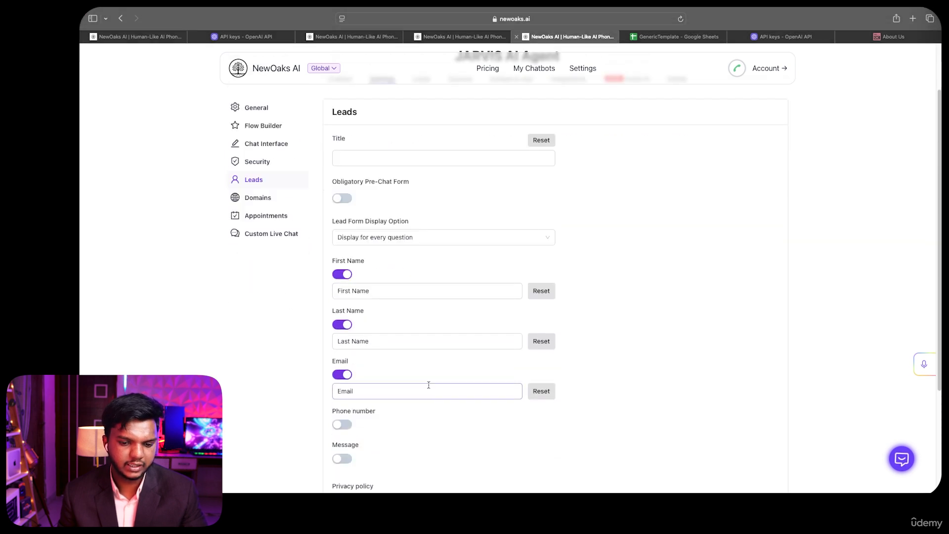
Examine the choices of the Lead Form Display Option, keeping "Display for every question".
{"action": "left_click", "coordinate": [450, 237]}
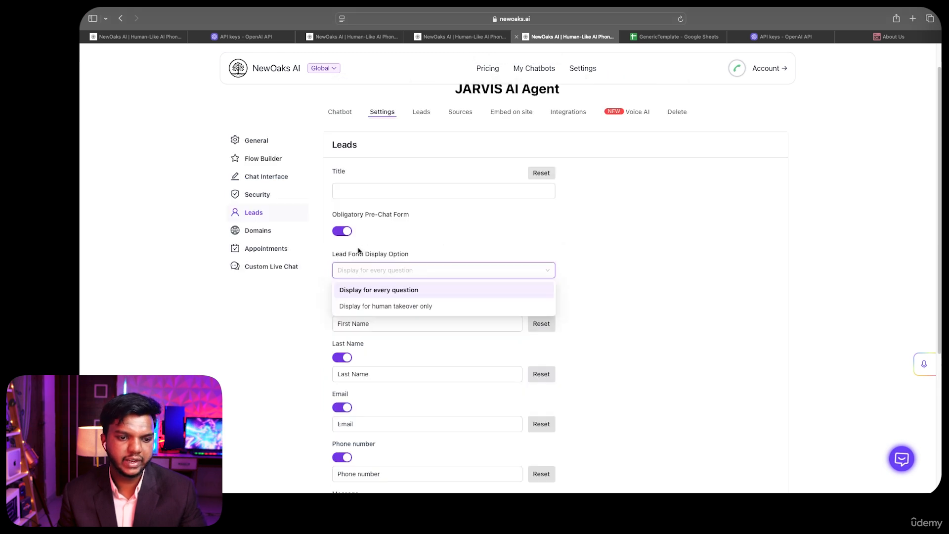
{"action": "left_click", "coordinate": [386, 288]}
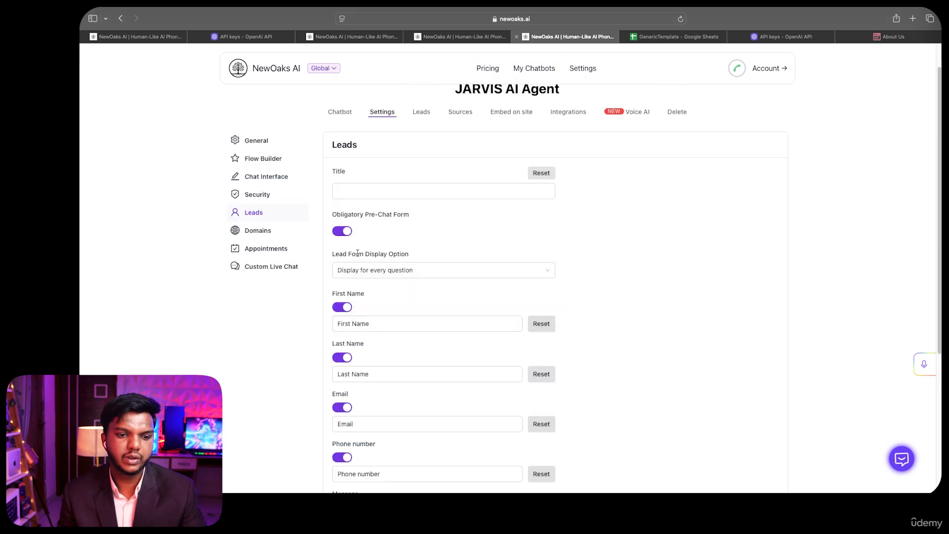
{"action": "left_click", "coordinate": [382, 276]}
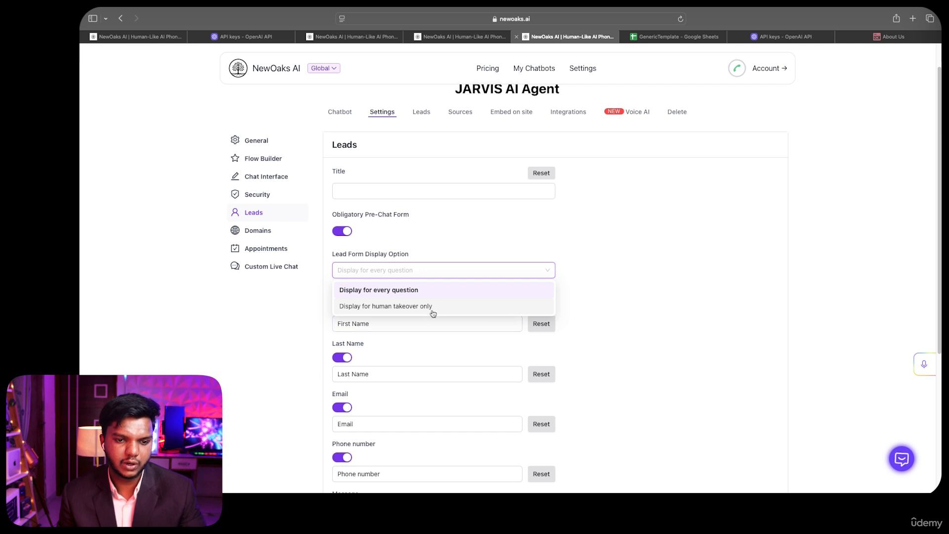
Set the lead form's title to "User Data".
{"action": "left_click", "coordinate": [424, 191]}
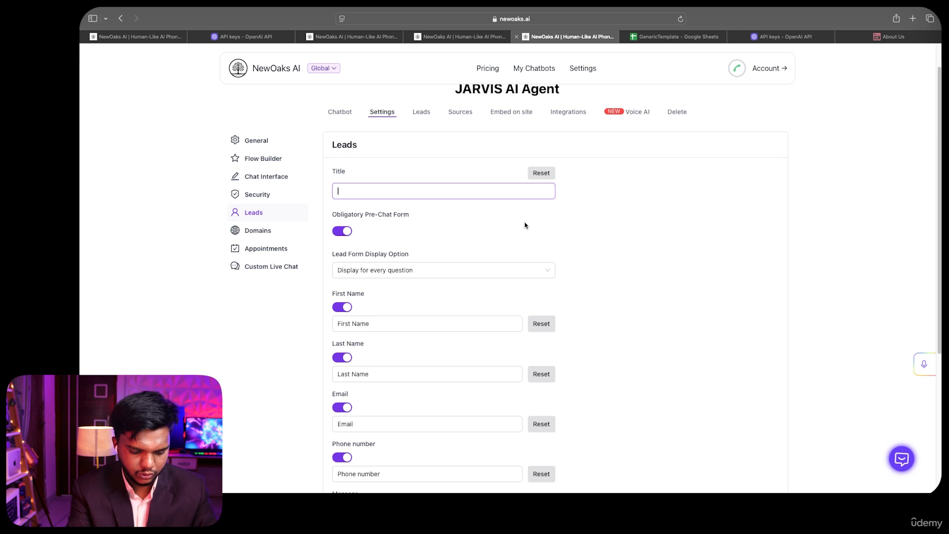
{"action": "type", "text": "User"}
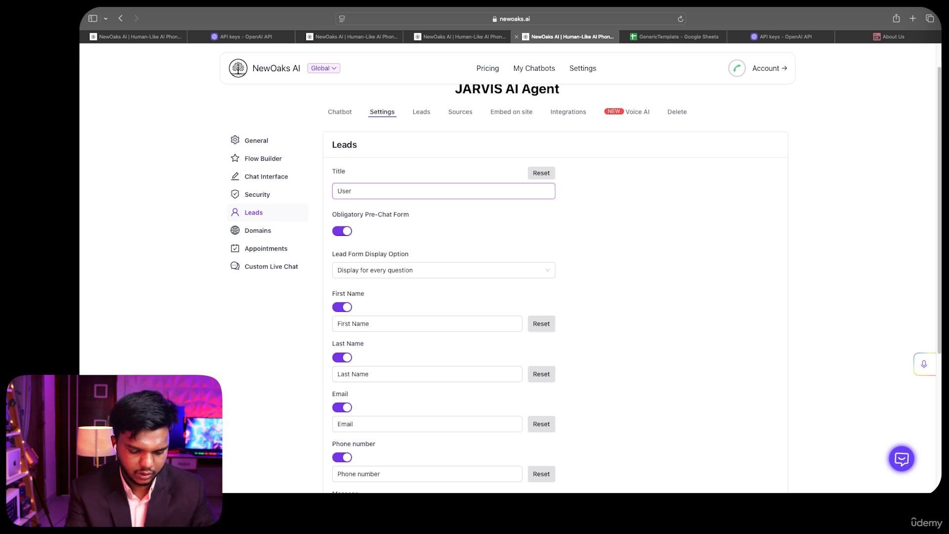
{"action": "type", "text": " Data"}
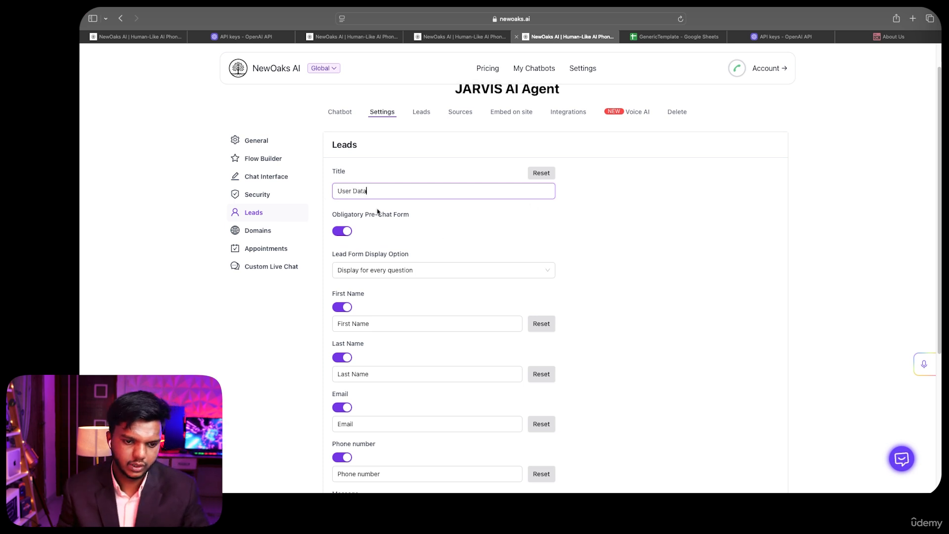
{"action": "scroll", "coordinate": [338, 160], "scroll_direction": "down", "scroll_amount": 4}
{"action": "scroll", "coordinate": [349, 168], "scroll_direction": "up", "scroll_amount": 5}
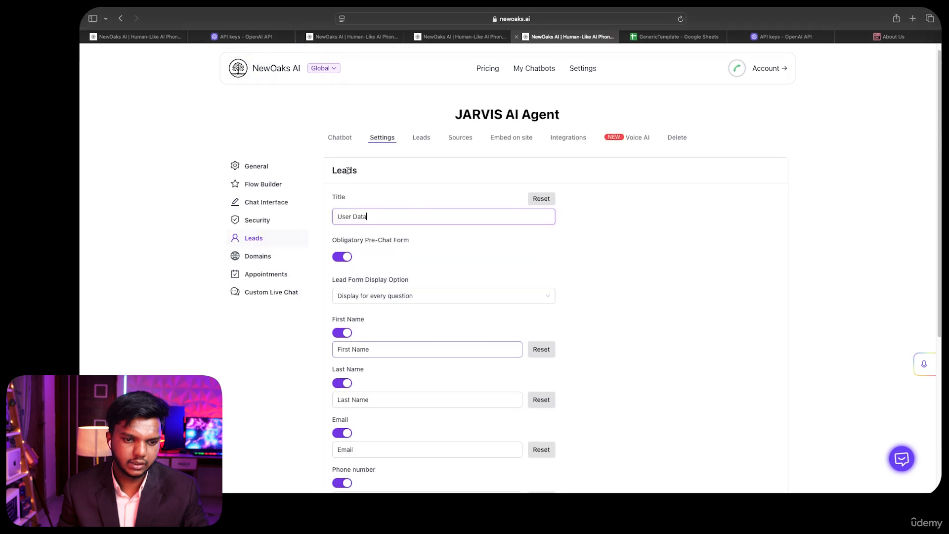
Turn off Obligatory Pre-Chat Form, Message and Last Name, keeping First Name, Email and Phone number enabled on the lead form.
{"action": "left_click", "coordinate": [346, 257]}
{"action": "scroll", "coordinate": [425, 297], "scroll_direction": "down", "scroll_amount": 4}
{"action": "left_click", "coordinate": [342, 350]}
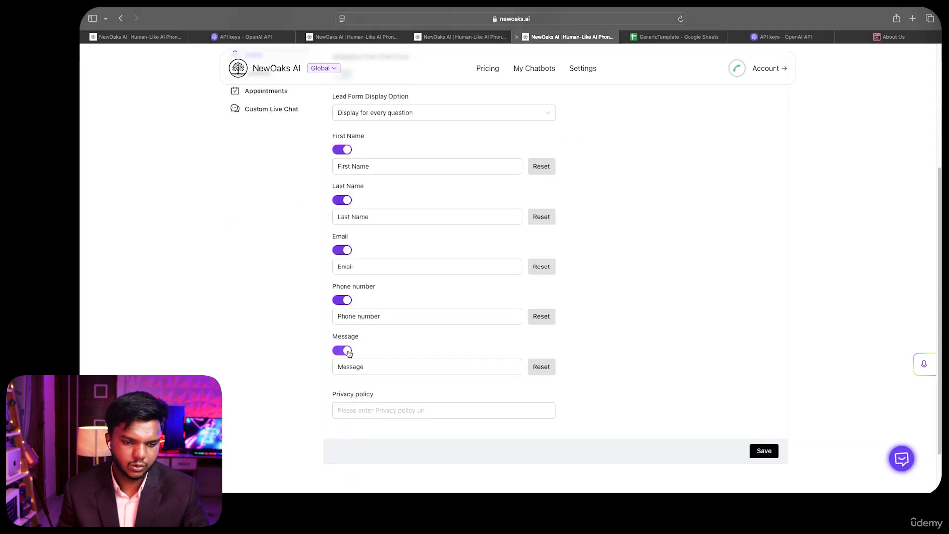
{"action": "left_click", "coordinate": [342, 300]}
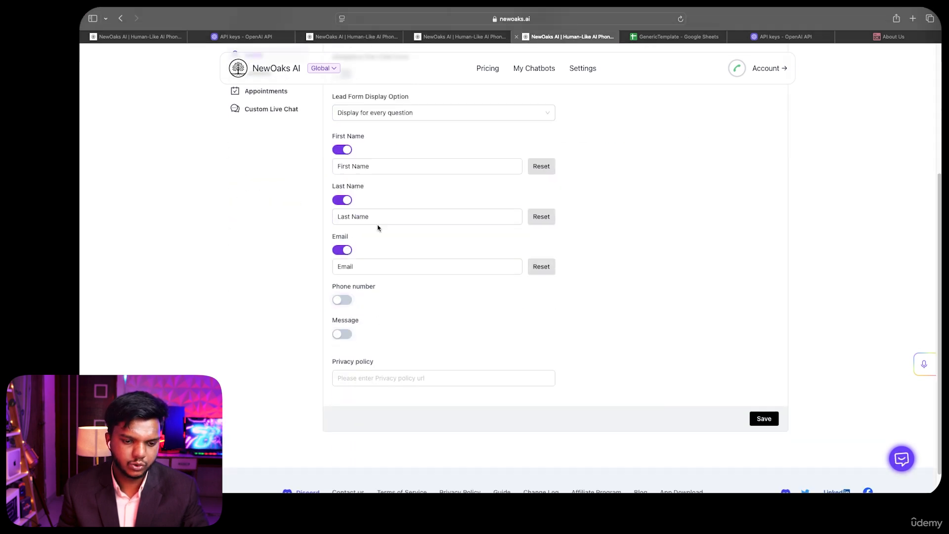
{"action": "left_click", "coordinate": [342, 200]}
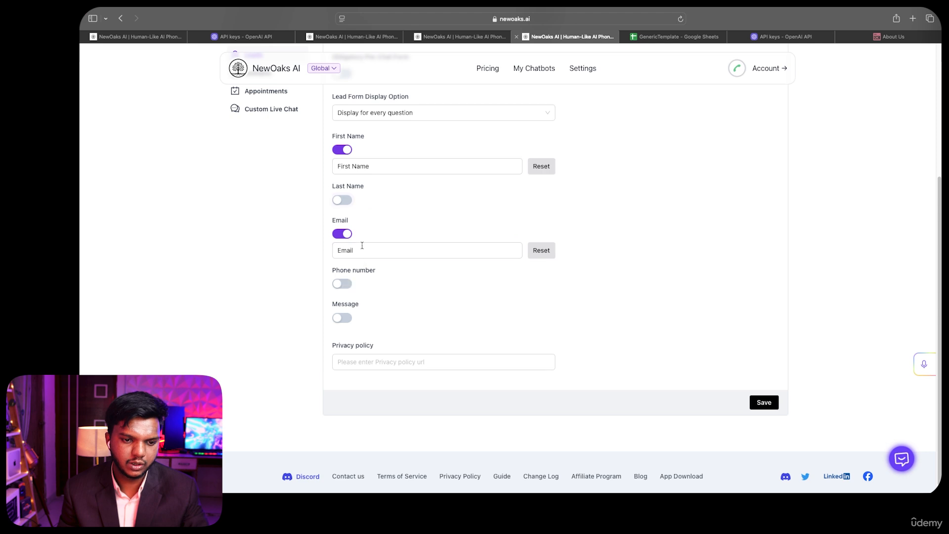
{"action": "left_click", "coordinate": [346, 286]}
{"action": "scroll", "coordinate": [445, 310], "scroll_direction": "down", "scroll_amount": 1}
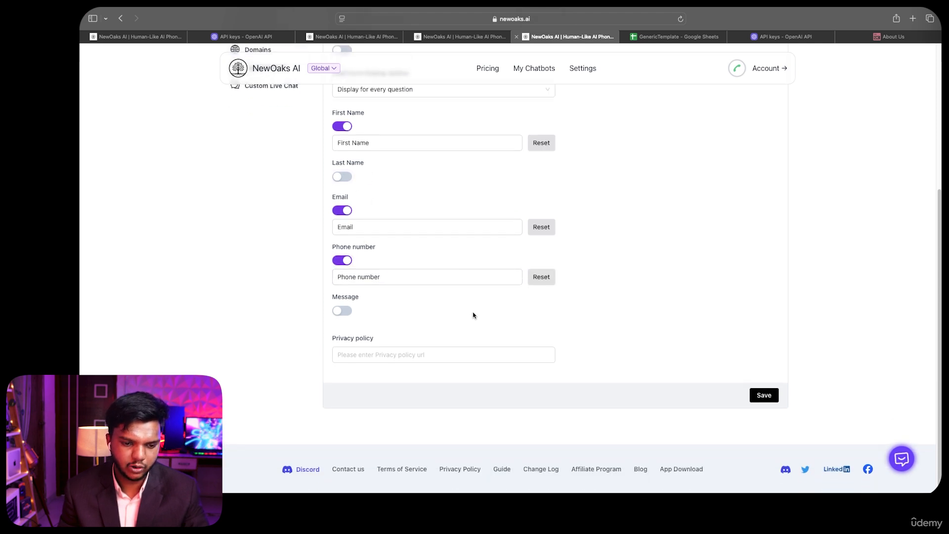
Keep the Lead Form Display Option at "Display for every question" and save the Leads settings.
{"action": "scroll", "coordinate": [473, 311], "scroll_direction": "up", "scroll_amount": 5}
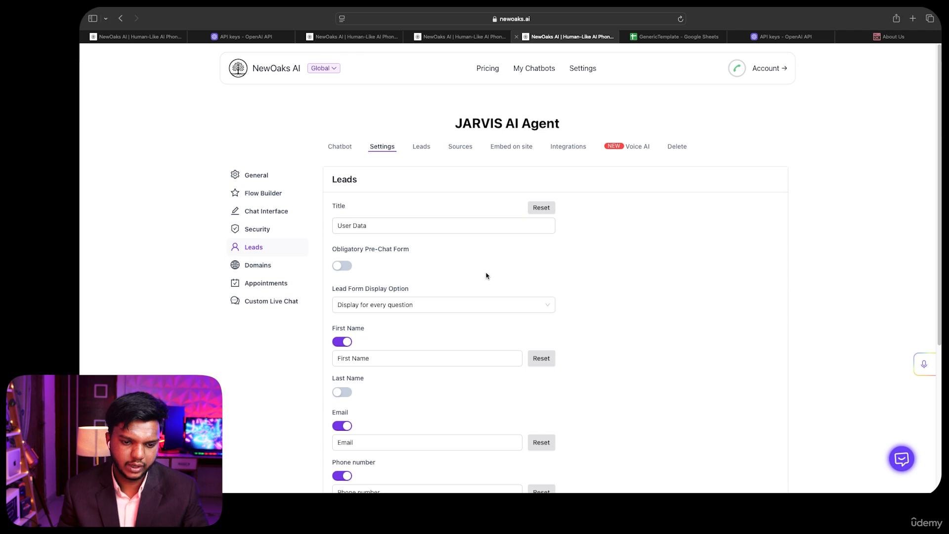
{"action": "left_click", "coordinate": [455, 307]}
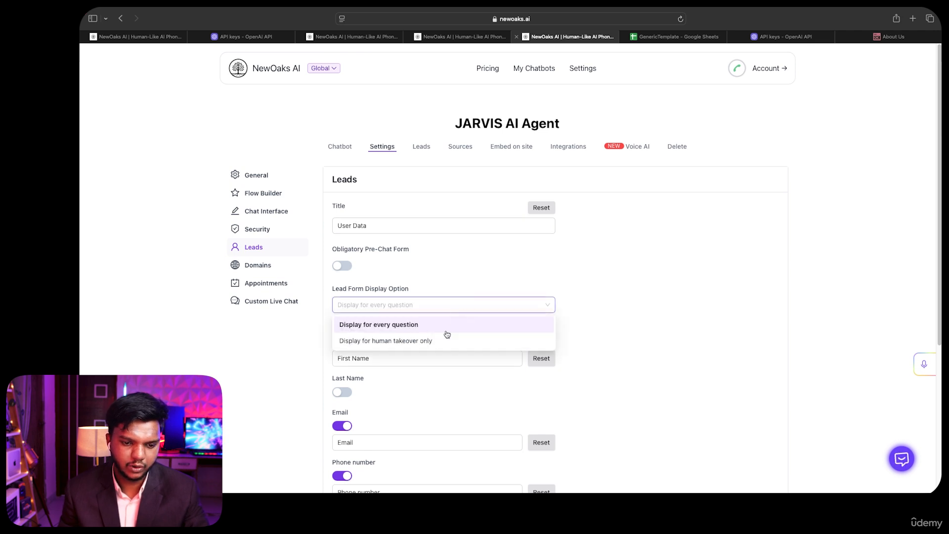
{"action": "scroll", "coordinate": [676, 403], "scroll_direction": "down", "scroll_amount": 2}
{"action": "left_click", "coordinate": [676, 402]}
{"action": "left_click", "coordinate": [467, 277]}
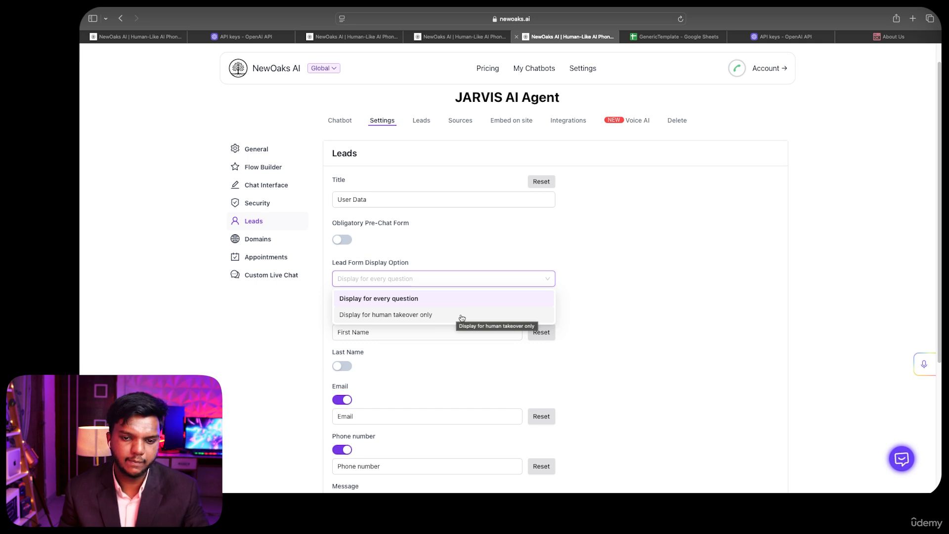
{"action": "left_click", "coordinate": [457, 299]}
{"action": "scroll", "coordinate": [662, 405], "scroll_direction": "down", "scroll_amount": 3}
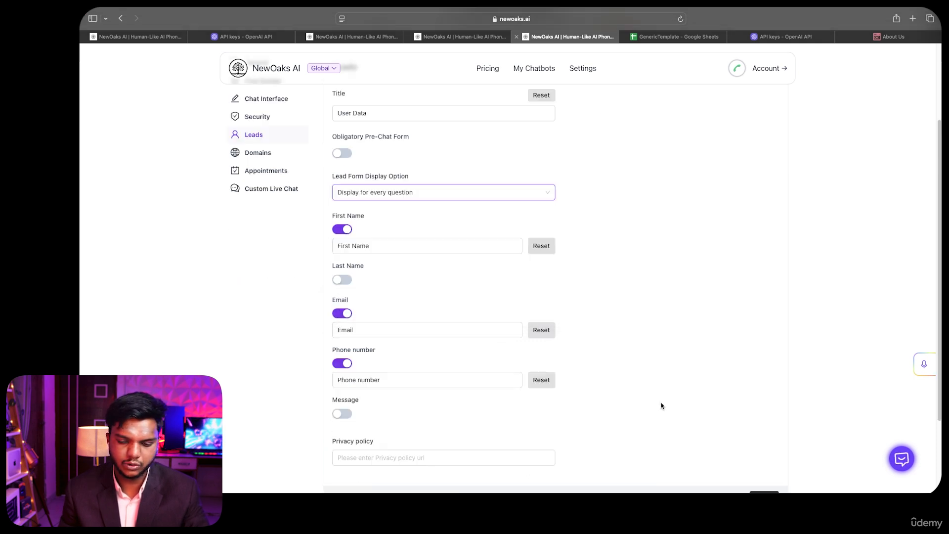
{"action": "scroll", "coordinate": [662, 406], "scroll_direction": "down", "scroll_amount": 3}
{"action": "left_click", "coordinate": [764, 392]}
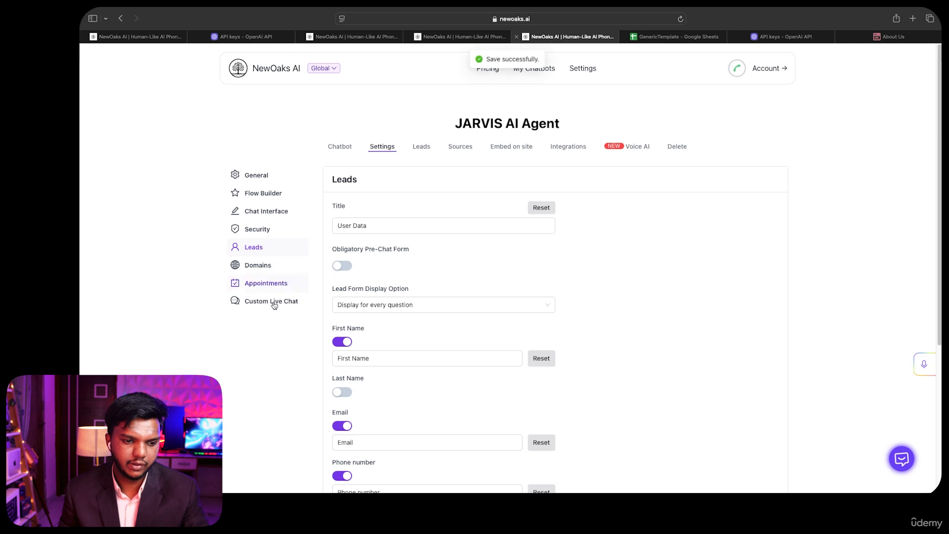
Open the Domains settings and read the custom domain configuration instructions.
{"action": "left_click", "coordinate": [271, 267]}
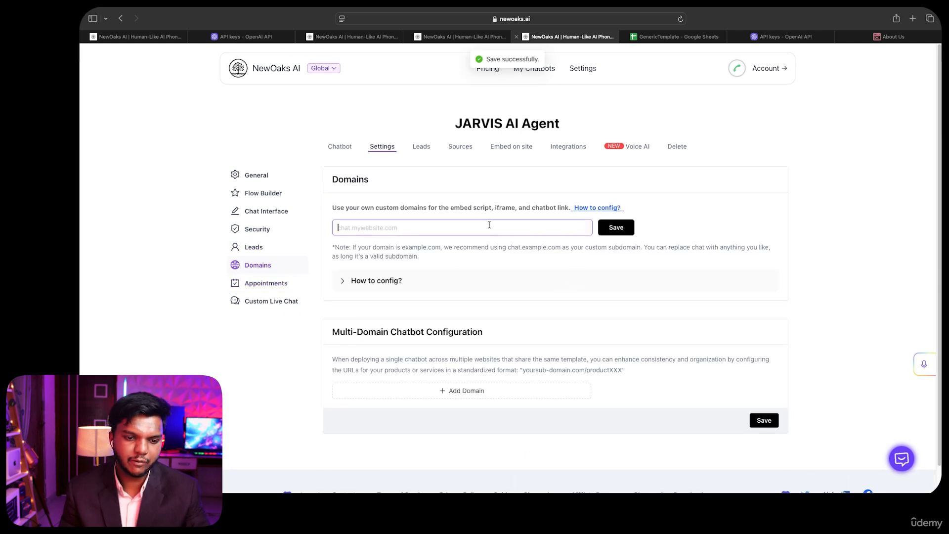
{"action": "left_click", "coordinate": [426, 286]}
{"action": "scroll", "coordinate": [520, 257], "scroll_direction": "down", "scroll_amount": 5}
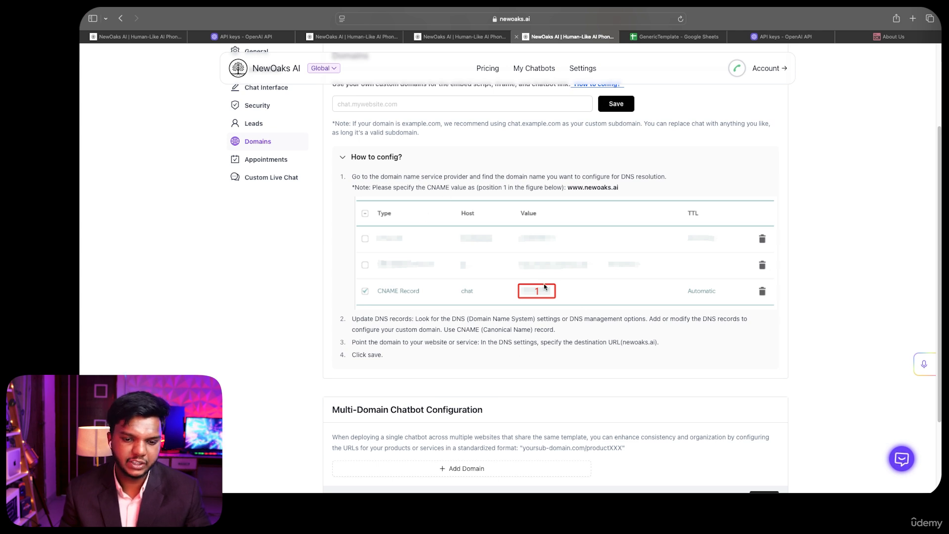
Examine the custom domain field, its subdomain note and the DNS configuration instructions in the Domains settings.
{"action": "scroll", "coordinate": [514, 341], "scroll_direction": "up", "scroll_amount": 3}
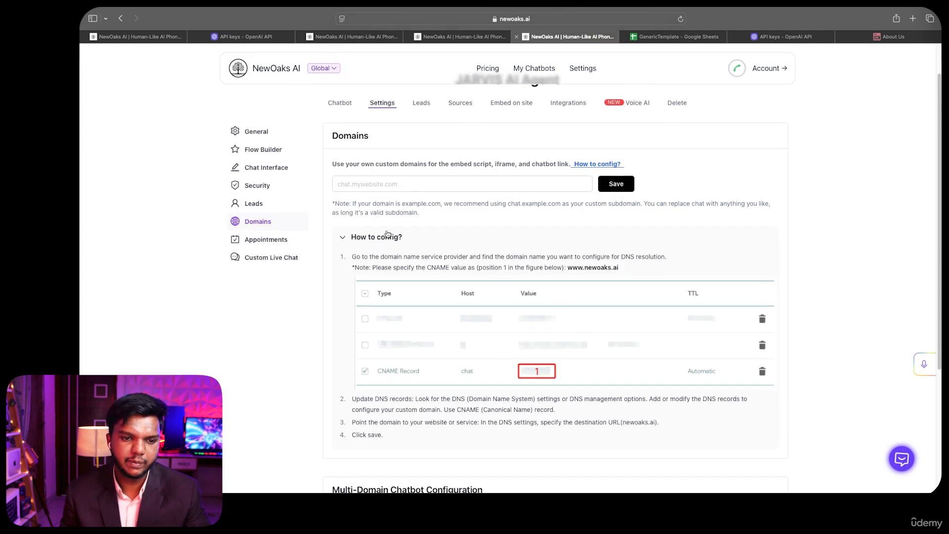
{"action": "left_click", "coordinate": [380, 184]}
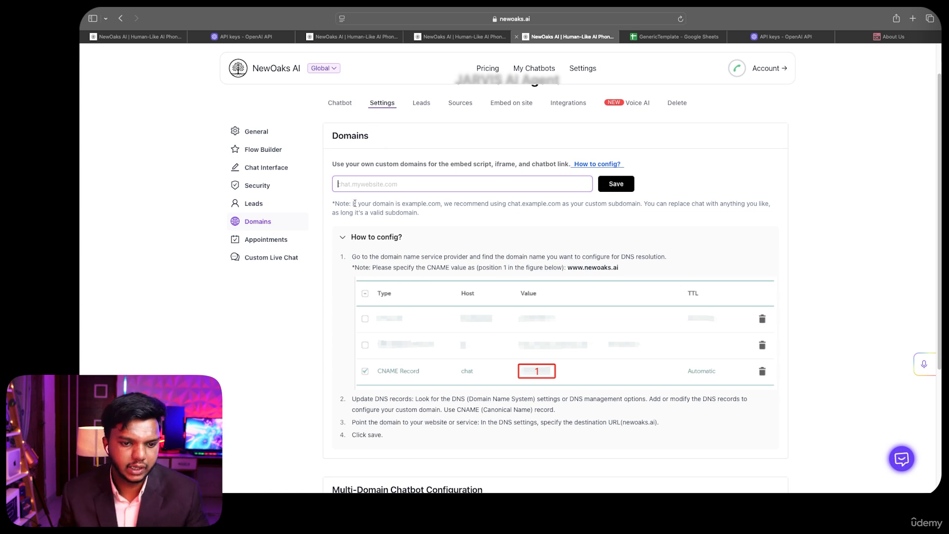
{"action": "left_click_drag", "start_coordinate": [353, 204], "coordinate": [421, 210]}
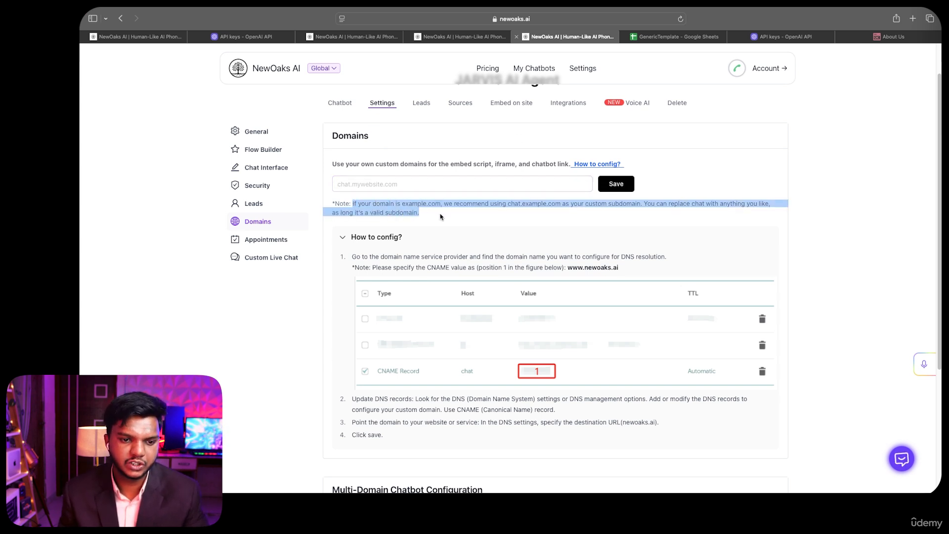
{"action": "left_click", "coordinate": [381, 203]}
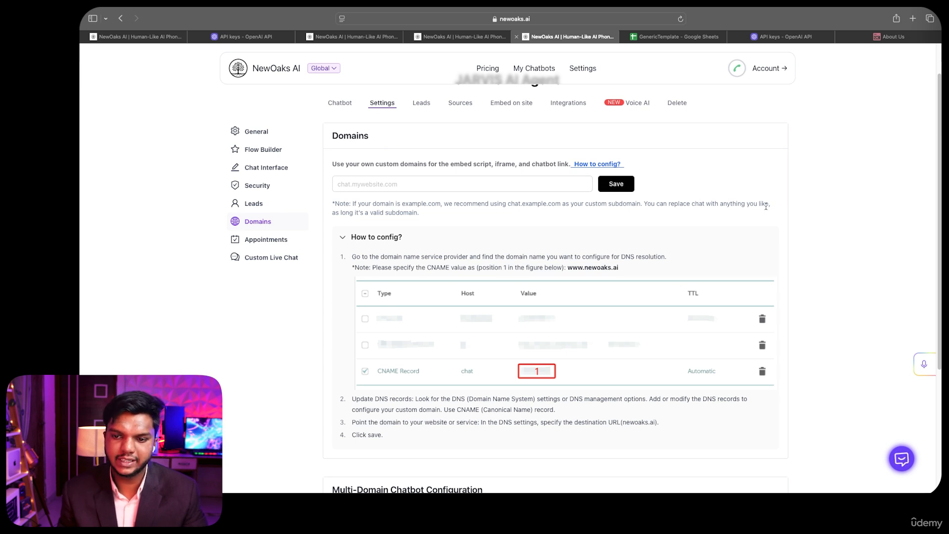
{"action": "scroll", "coordinate": [433, 242], "scroll_direction": "down", "scroll_amount": 1}
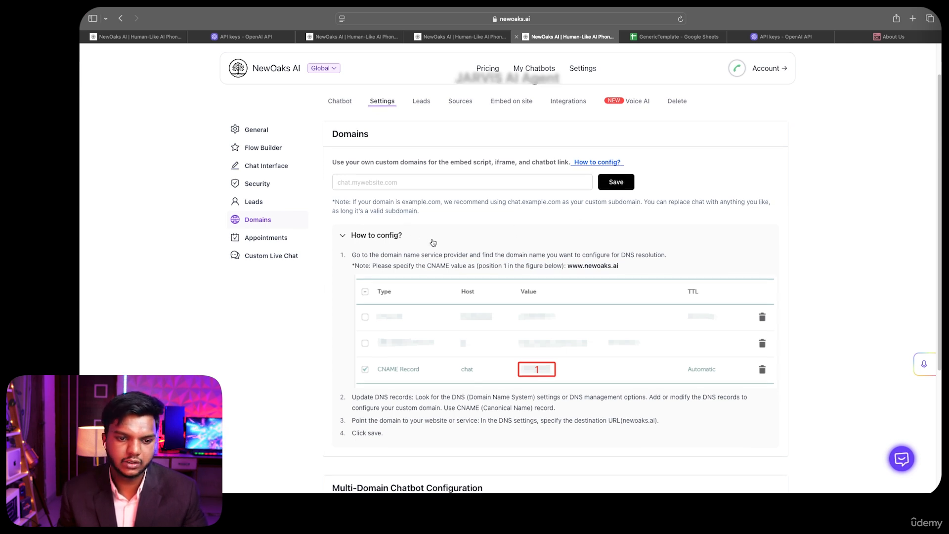
{"action": "scroll", "coordinate": [433, 242], "scroll_direction": "down", "scroll_amount": 1}
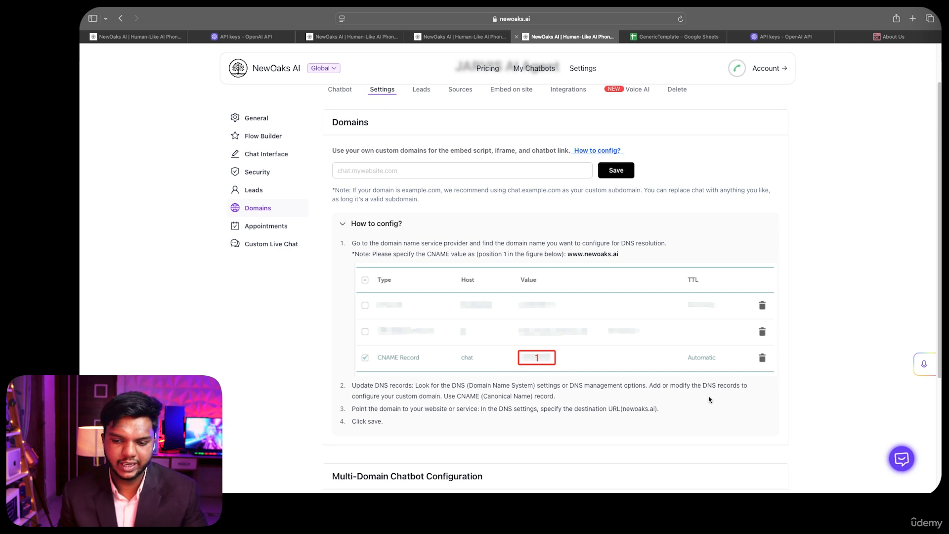
{"action": "scroll", "coordinate": [509, 398], "scroll_direction": "down", "scroll_amount": 1}
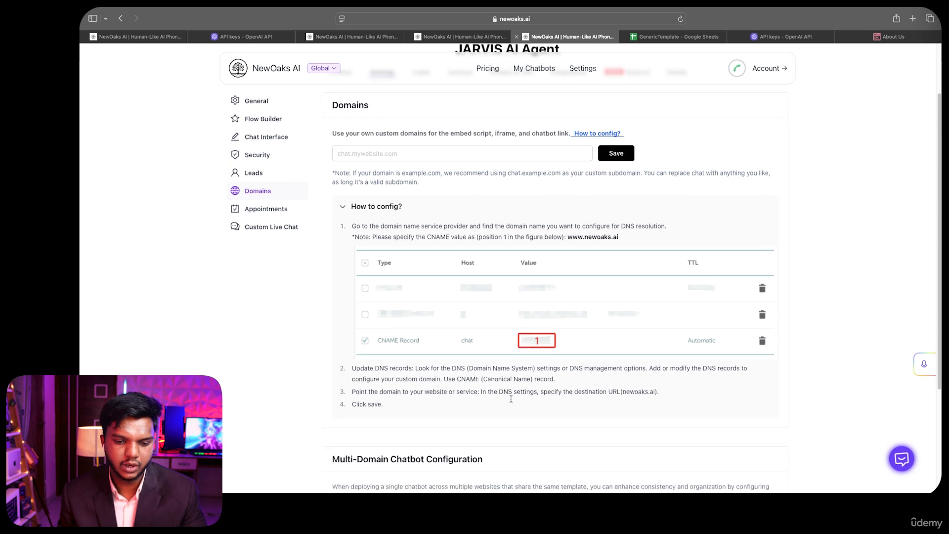
{"action": "scroll", "coordinate": [592, 380], "scroll_direction": "down", "scroll_amount": 3}
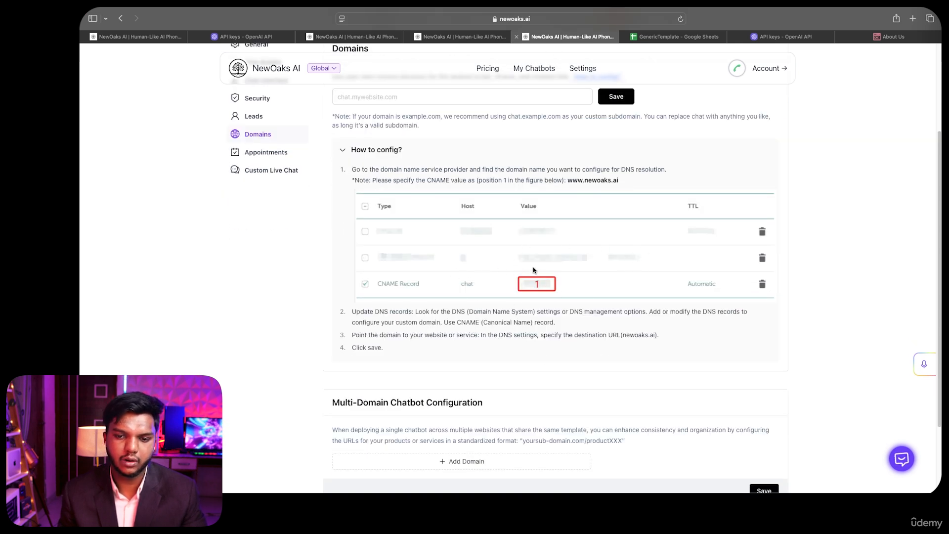
{"action": "scroll", "coordinate": [534, 270], "scroll_direction": "up", "scroll_amount": 4}
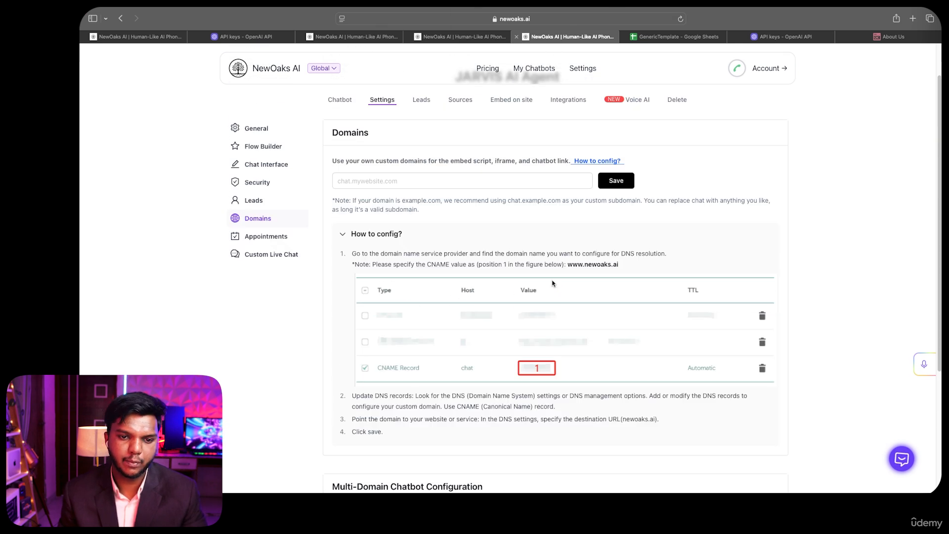
{"action": "left_click", "coordinate": [435, 183]}
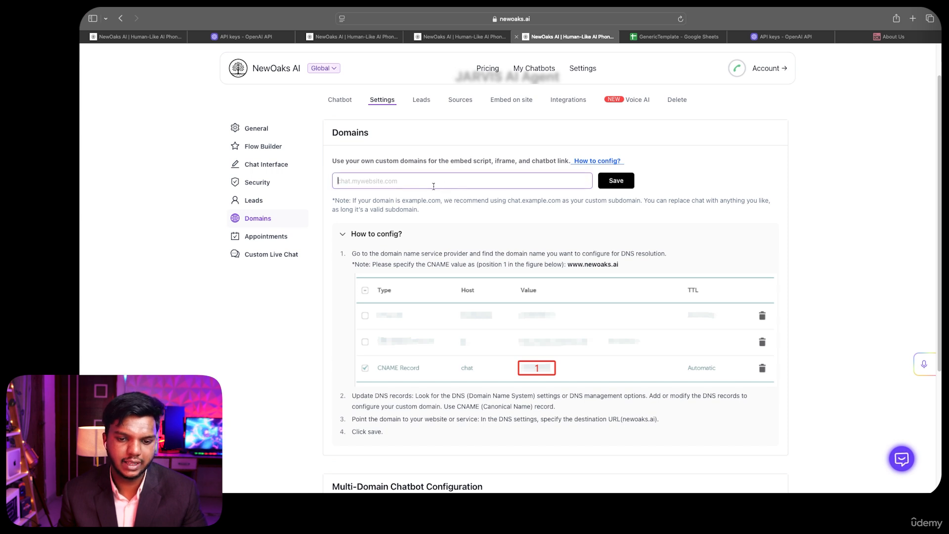
Try adding a blank domain entry under Multi-Domain Chatbot Configuration and remove it again.
{"action": "scroll", "coordinate": [483, 187], "scroll_direction": "down", "scroll_amount": 8}
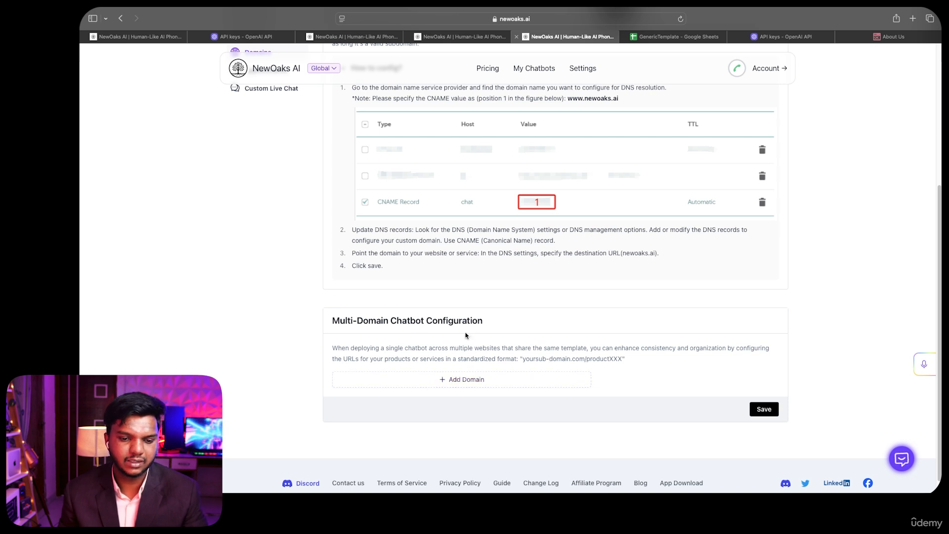
{"action": "left_click", "coordinate": [463, 377]}
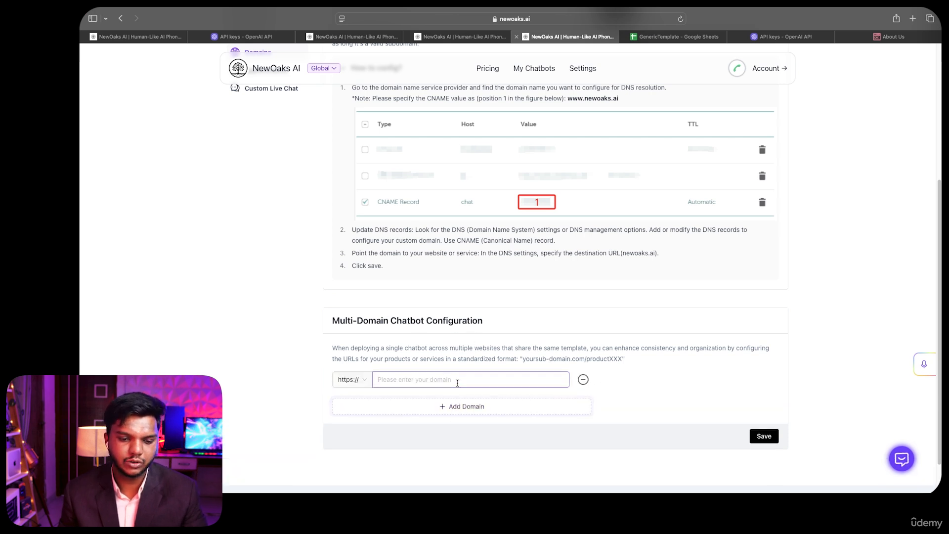
{"action": "left_click", "coordinate": [582, 381]}
{"action": "scroll", "coordinate": [612, 346], "scroll_direction": "up", "scroll_amount": 5}
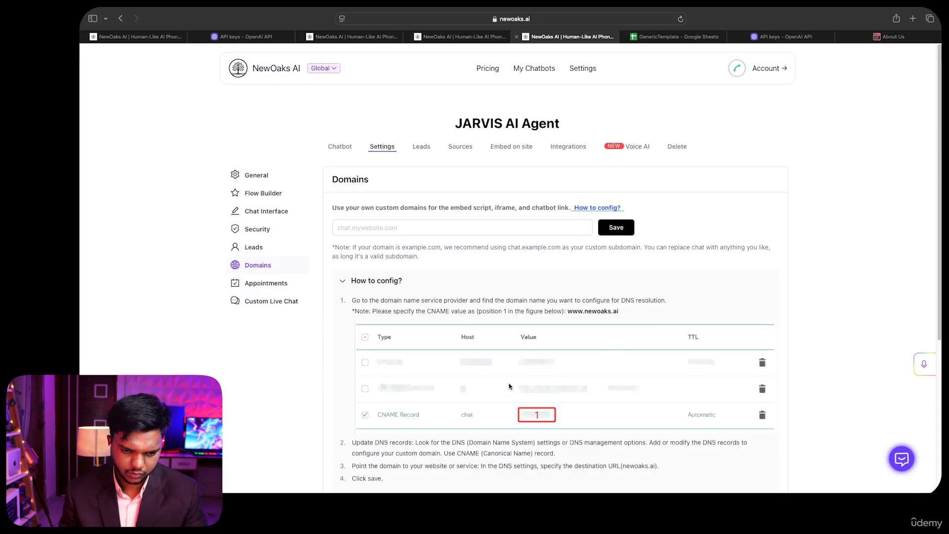
Enable appointments in the agent's Appointments settings and start the Google Calendar authorization.
{"action": "left_click", "coordinate": [294, 286]}
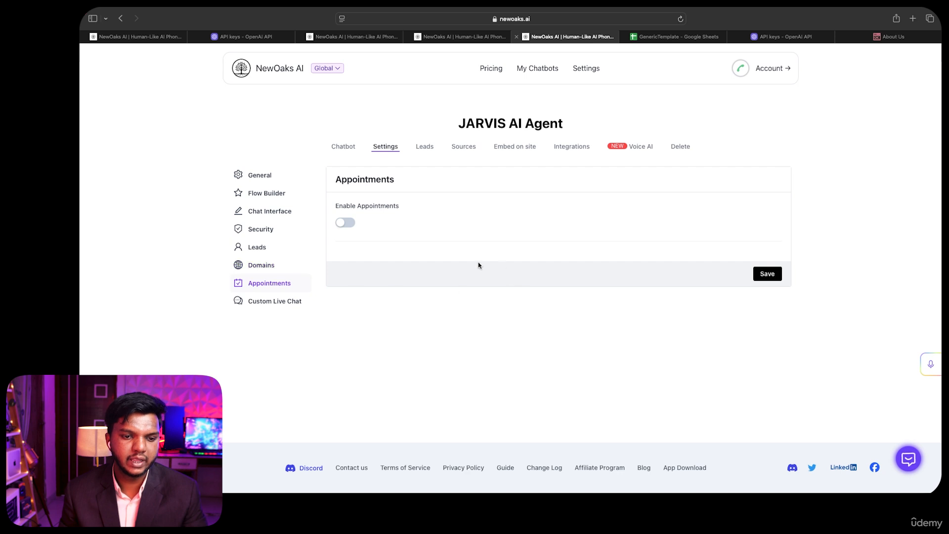
{"action": "left_click", "coordinate": [345, 223]}
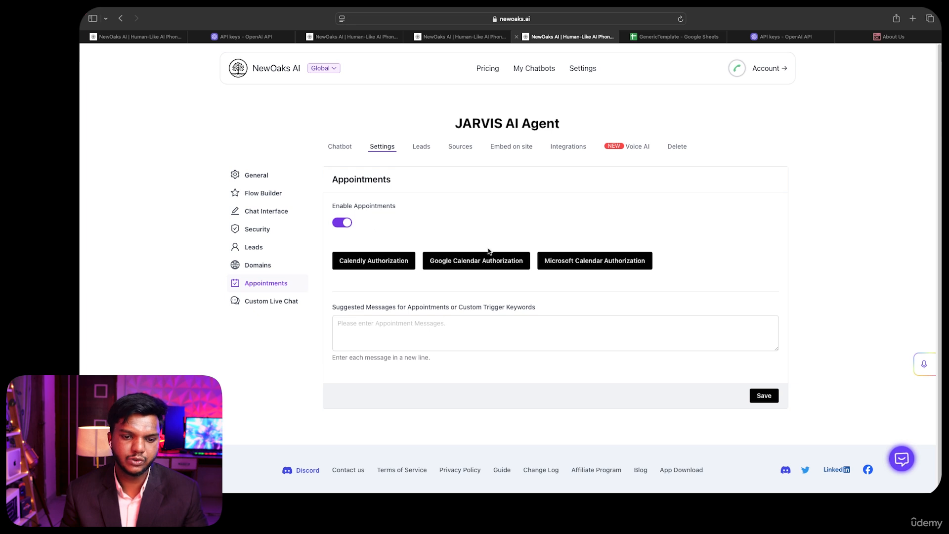
{"action": "left_click", "coordinate": [477, 262]}
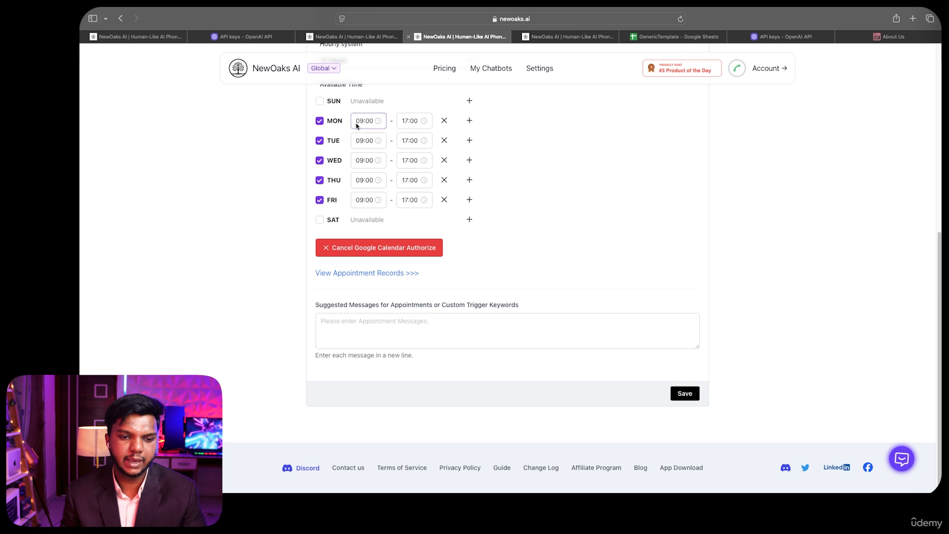
View the agent's appointment records, collected leads and chat logs.
{"action": "left_click", "coordinate": [370, 273]}
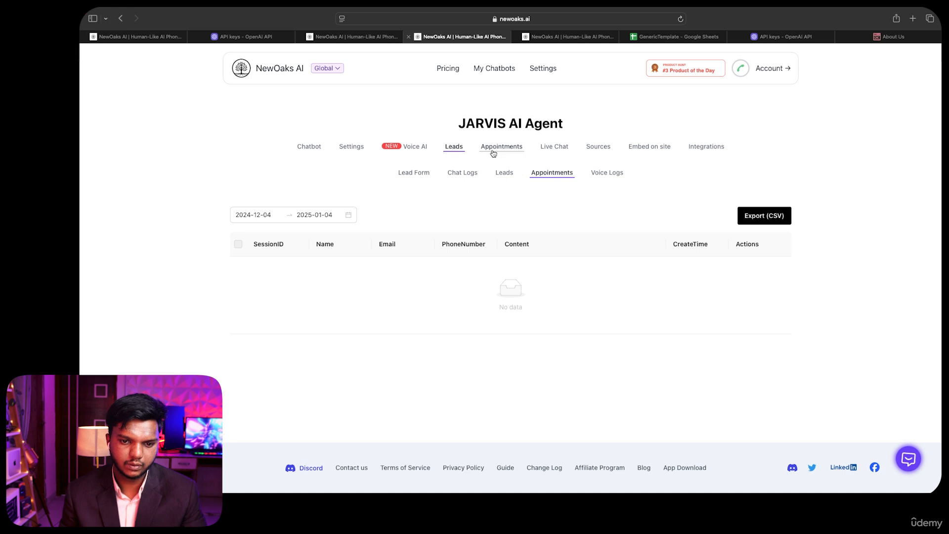
{"action": "left_click", "coordinate": [504, 172]}
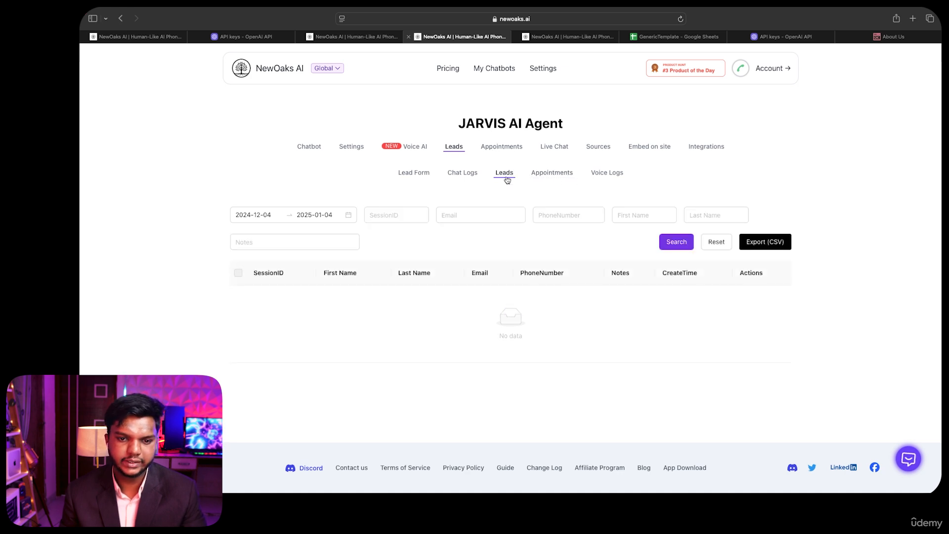
{"action": "left_click", "coordinate": [470, 177]}
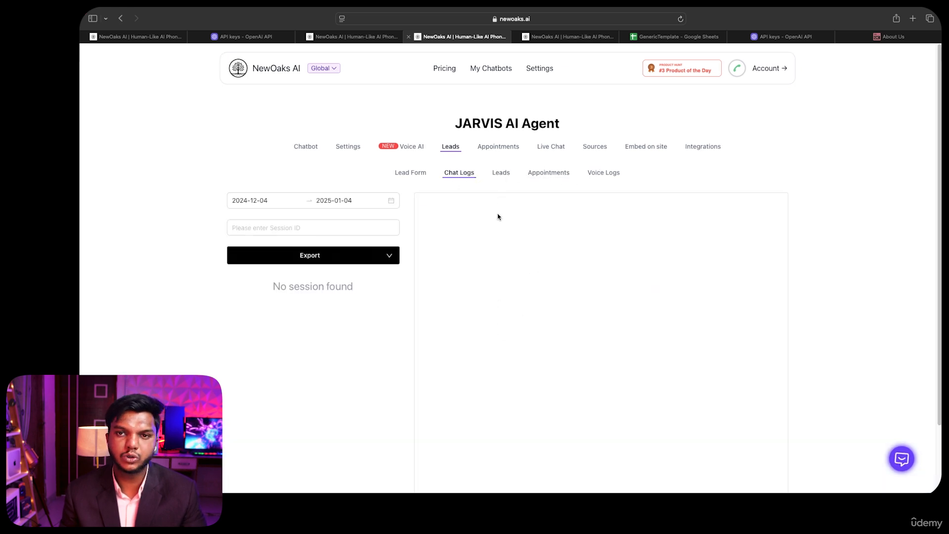
Look over the chatbot preview, the General settings and the separate Appointments page.
{"action": "left_click", "coordinate": [305, 147]}
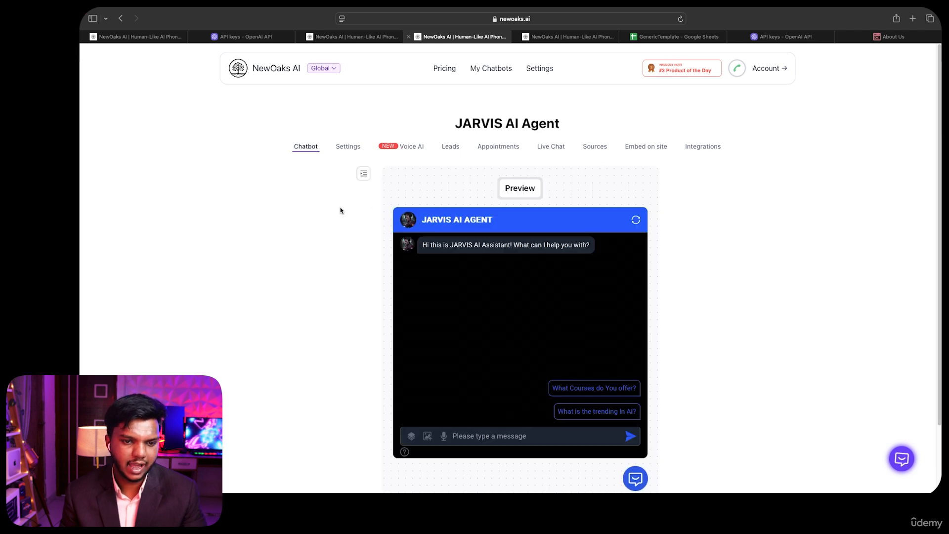
{"action": "left_click", "coordinate": [363, 173]}
{"action": "left_click", "coordinate": [349, 147]}
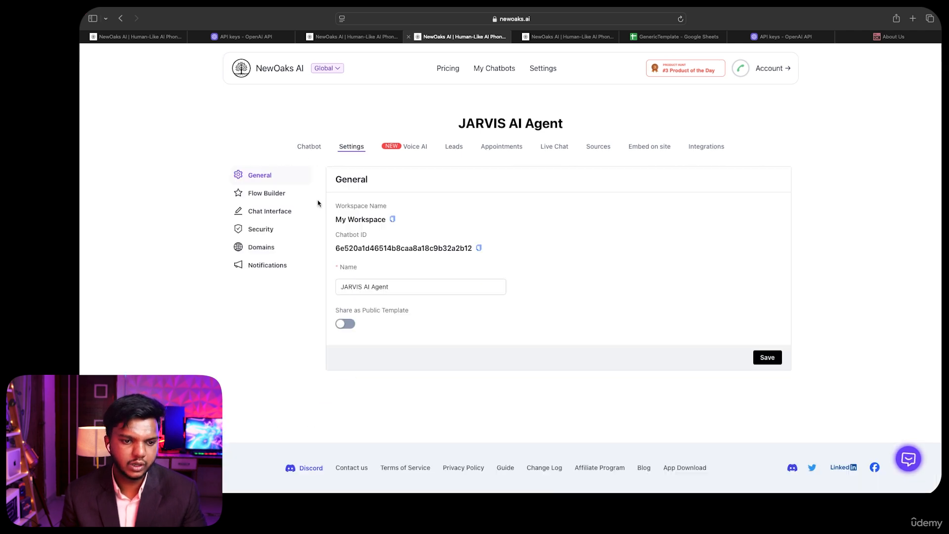
{"action": "left_click", "coordinate": [490, 147]}
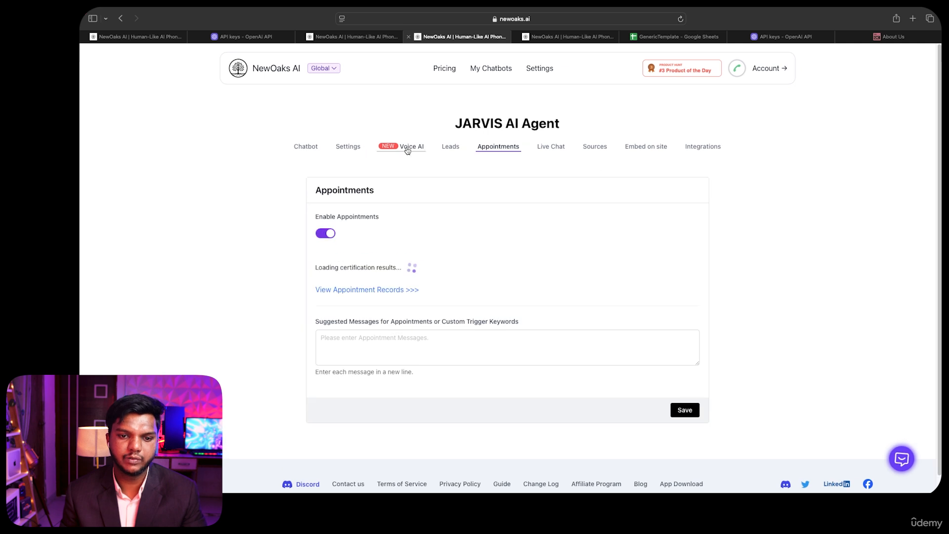
Review the Leads section's lead form, chat logs, leads list, appointment records and voice logs.
{"action": "left_click", "coordinate": [452, 149]}
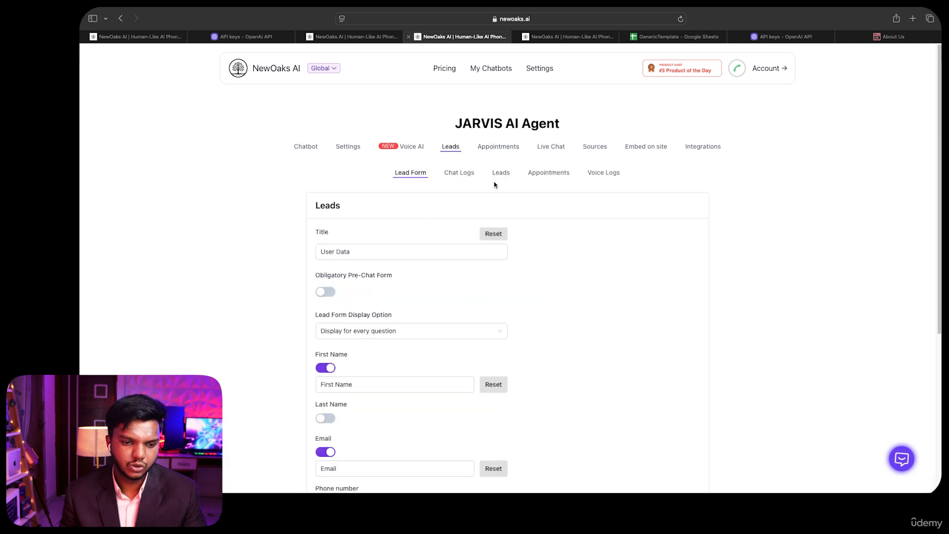
{"action": "scroll", "coordinate": [420, 285], "scroll_direction": "down", "scroll_amount": 3}
{"action": "scroll", "coordinate": [422, 288], "scroll_direction": "up", "scroll_amount": 3}
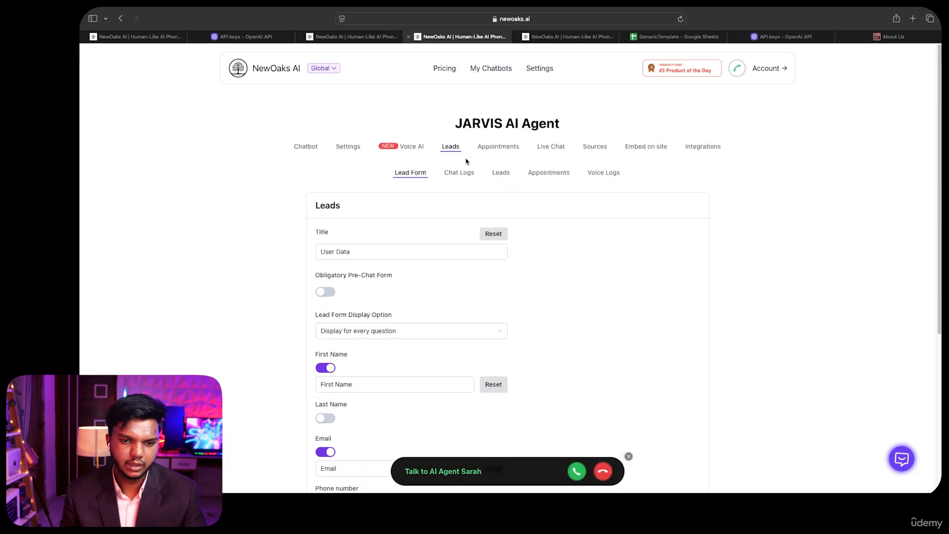
{"action": "scroll", "coordinate": [439, 301], "scroll_direction": "down", "scroll_amount": 5}
{"action": "scroll", "coordinate": [414, 260], "scroll_direction": "up", "scroll_amount": 5}
{"action": "left_click", "coordinate": [459, 102]}
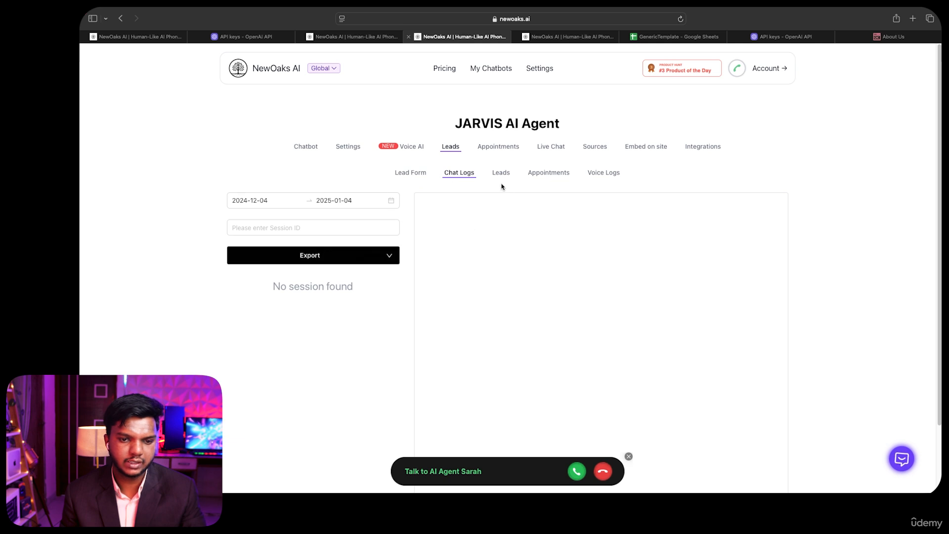
{"action": "left_click", "coordinate": [501, 173]}
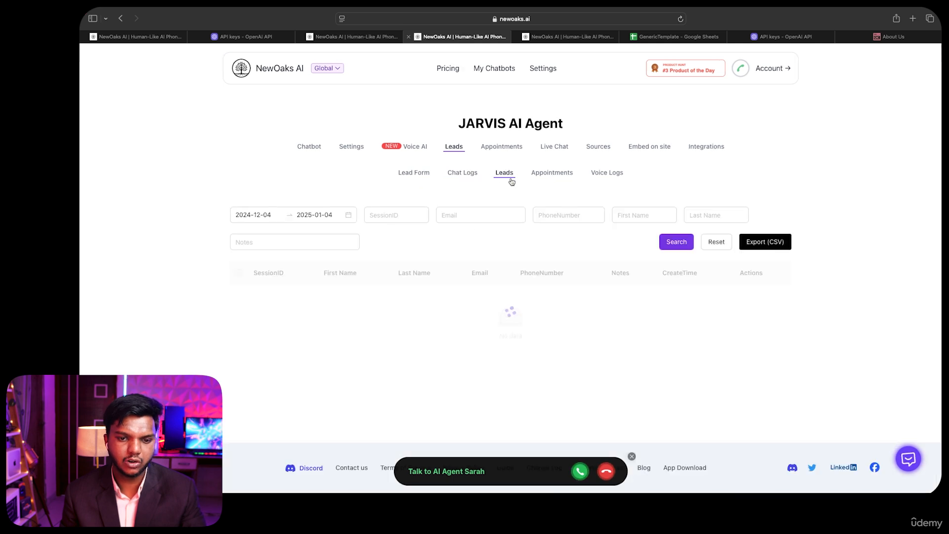
{"action": "left_click", "coordinate": [551, 174]}
{"action": "left_click", "coordinate": [610, 173]}
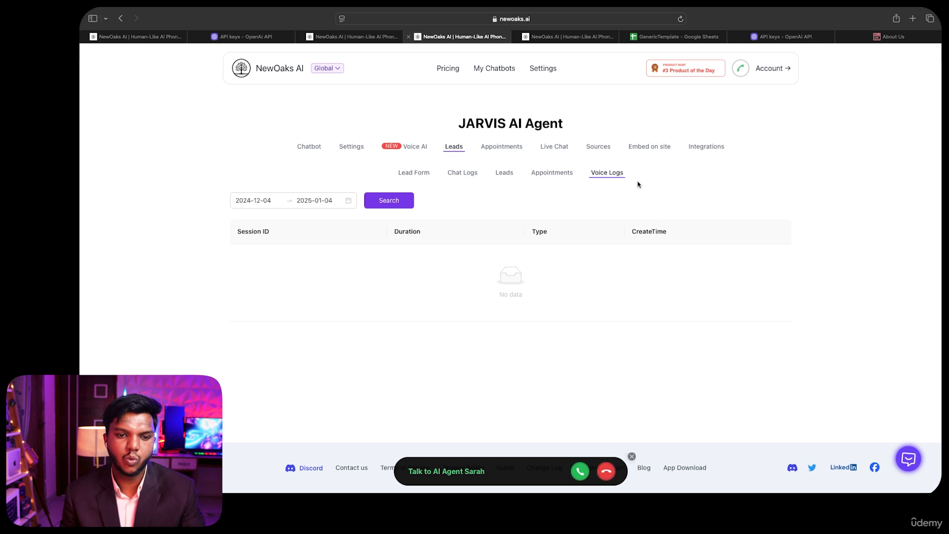
Check the weekly available times and Google Calendar options on the agent's Appointments page.
{"action": "left_click", "coordinate": [509, 147]}
{"action": "scroll", "coordinate": [562, 220], "scroll_direction": "down", "scroll_amount": 7}
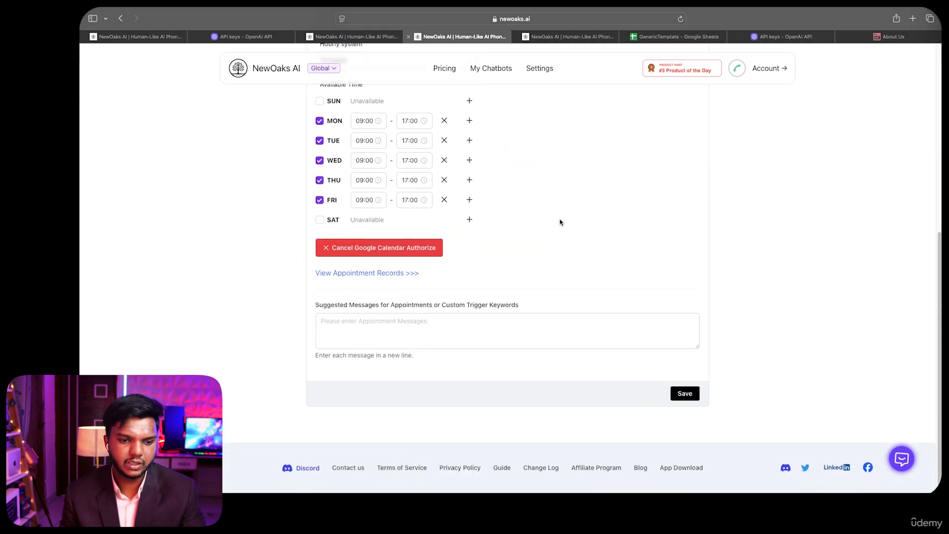
{"action": "scroll", "coordinate": [562, 221], "scroll_direction": "up", "scroll_amount": 7}
Enable Live Chat in the agent's Custom Live Chat settings.
{"action": "left_click", "coordinate": [554, 150]}
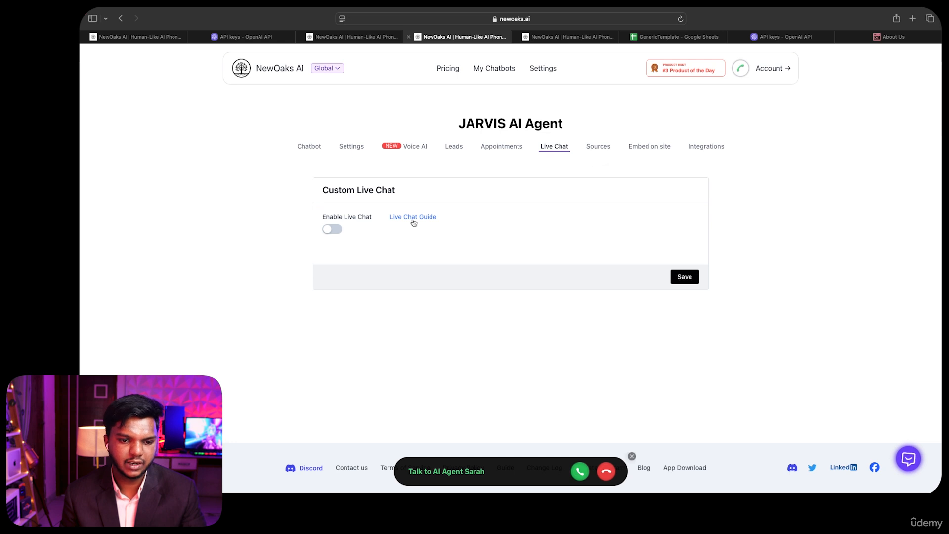
{"action": "left_click", "coordinate": [340, 233]}
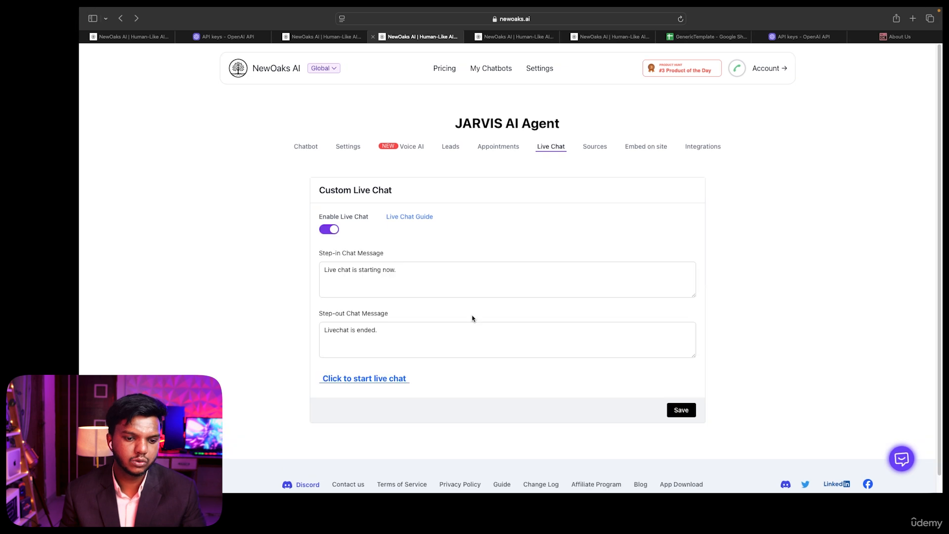
Browse the account-level settings for Phone Call, Appointments, Missed Call Text Back and Digital Business Card, ending on Live Chat.
{"action": "left_click", "coordinate": [539, 69]}
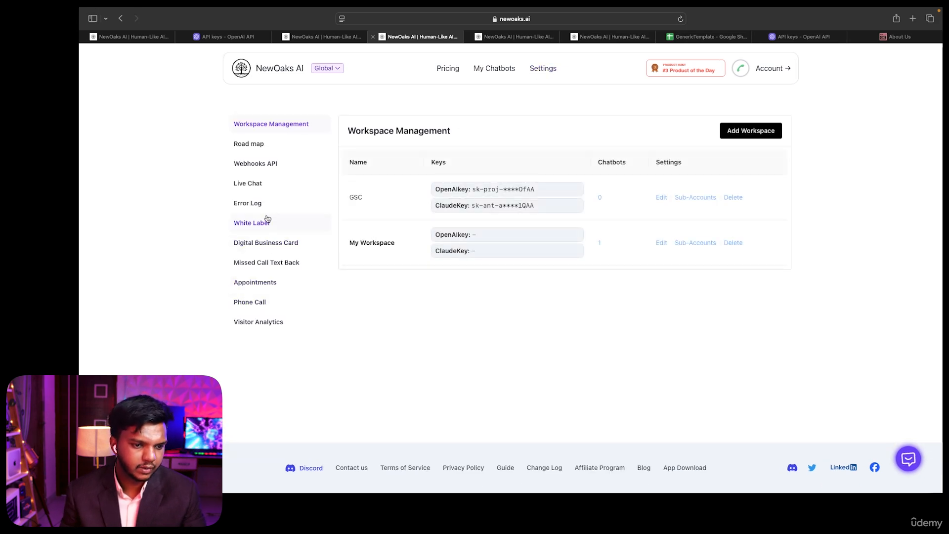
{"action": "left_click", "coordinate": [263, 302]}
{"action": "left_click", "coordinate": [276, 283]}
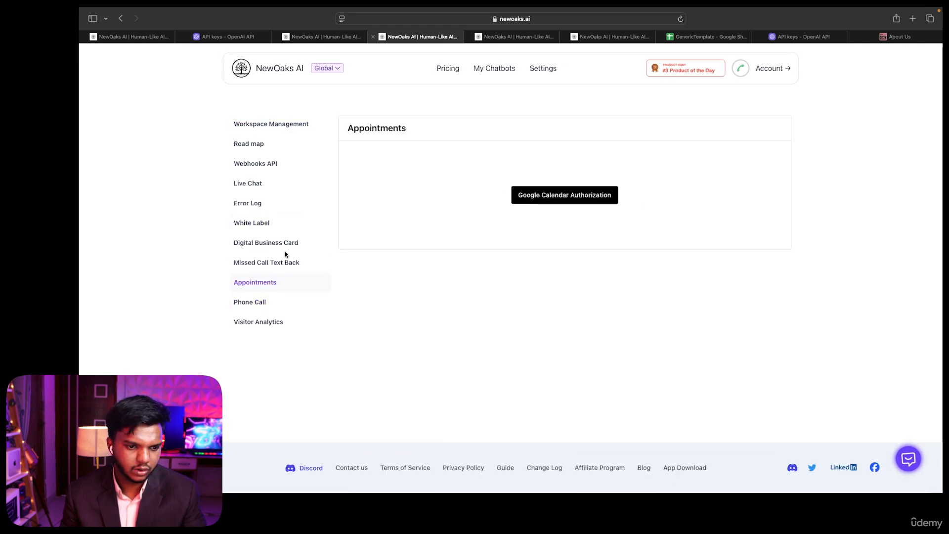
{"action": "left_click", "coordinate": [286, 267]}
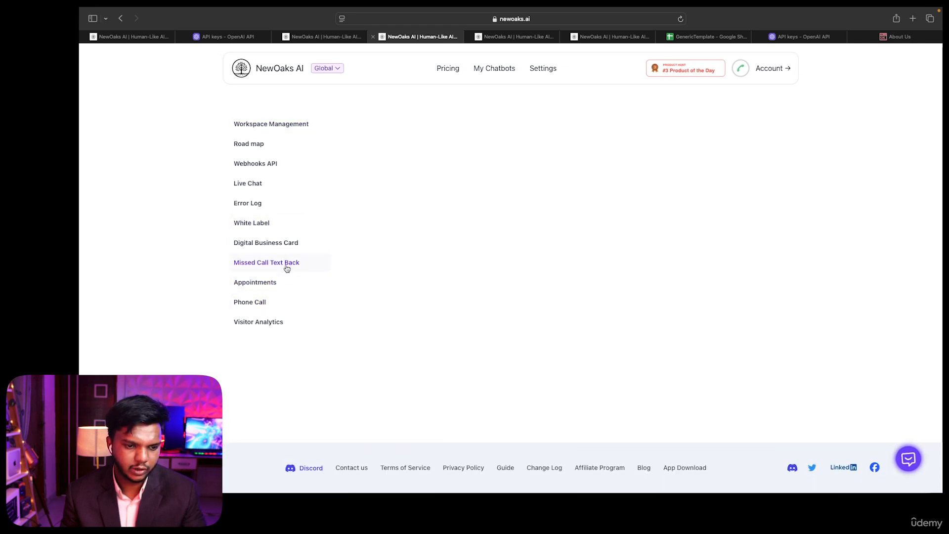
{"action": "left_click", "coordinate": [285, 241]}
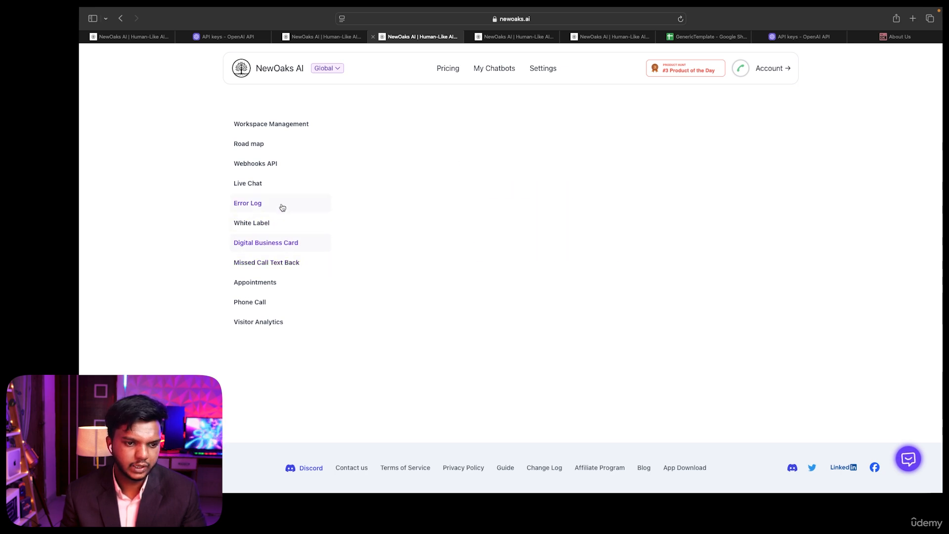
{"action": "left_click", "coordinate": [236, 184]}
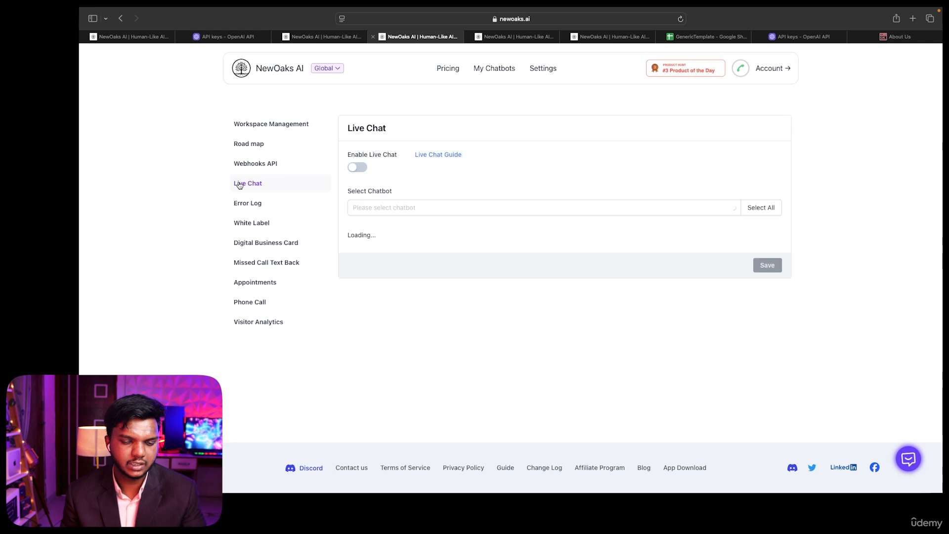
Enable Live Chat for the JARVIS AI Agent in the account settings and open the live chat console.
{"action": "left_click", "coordinate": [359, 168]}
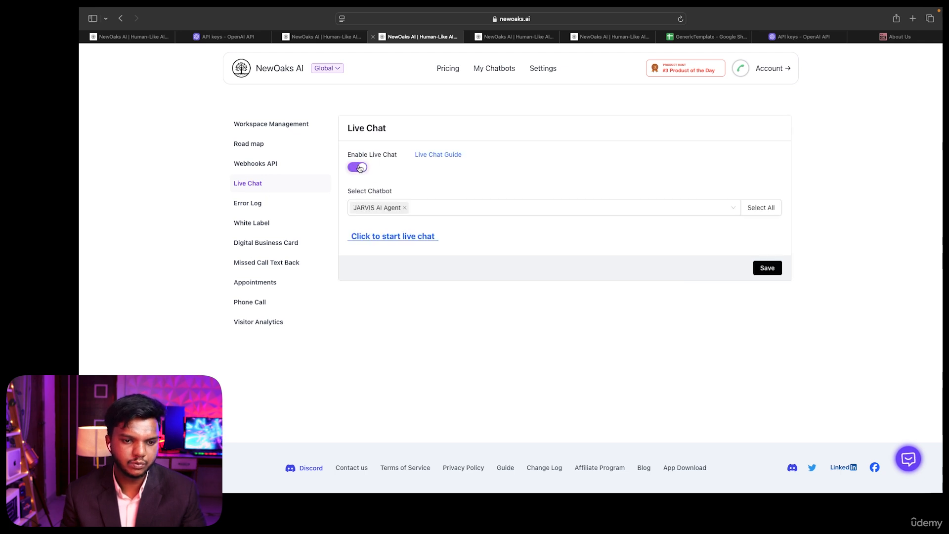
{"action": "left_click", "coordinate": [413, 237]}
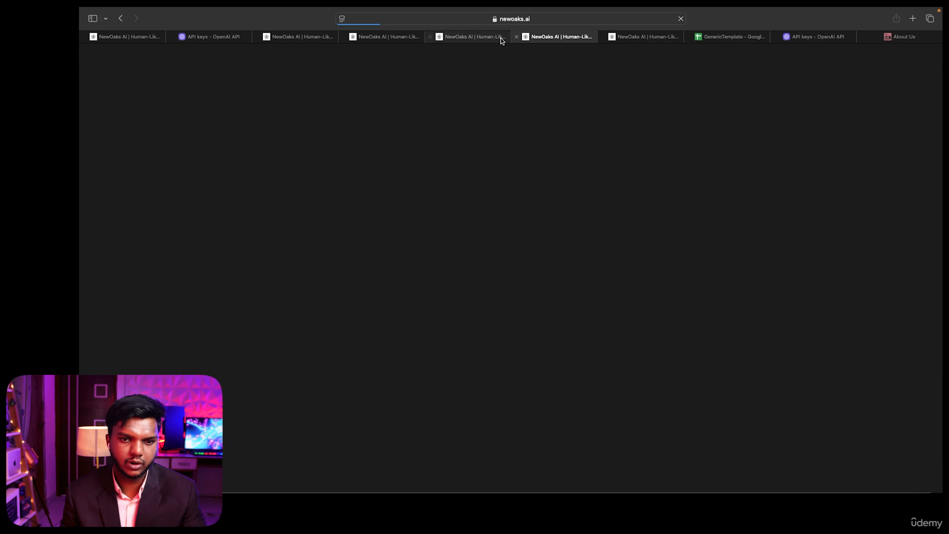
{"action": "left_click", "coordinate": [484, 38]}
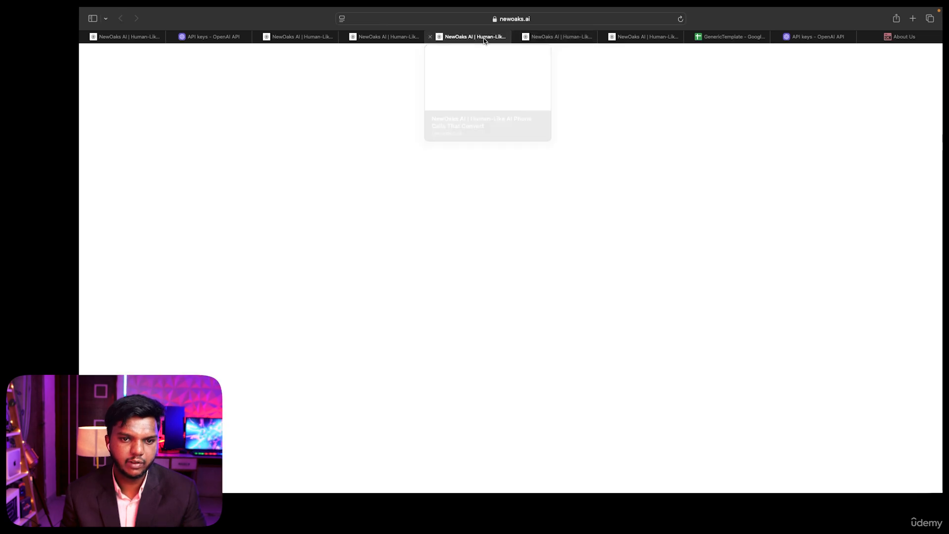
{"action": "left_click", "coordinate": [431, 37]}
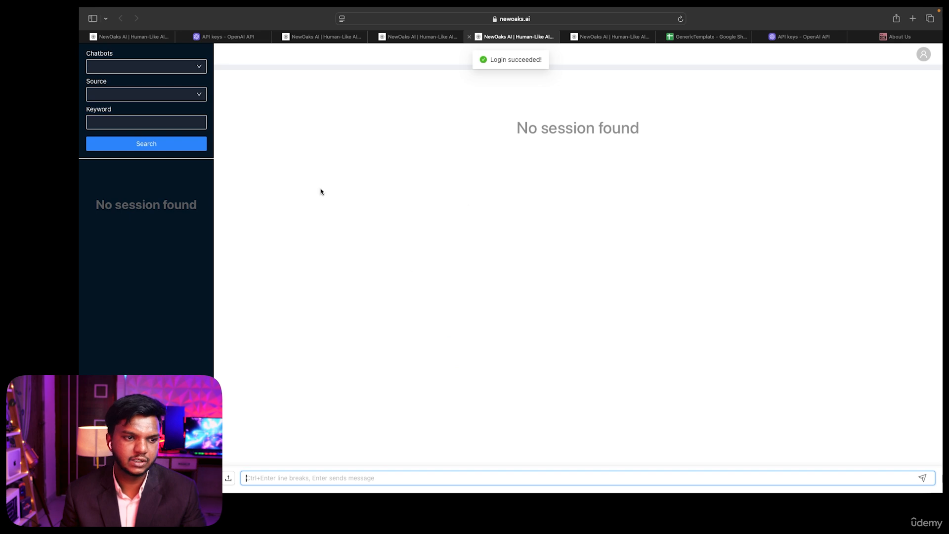
{"action": "left_click", "coordinate": [158, 73]}
{"action": "left_click", "coordinate": [159, 88]}
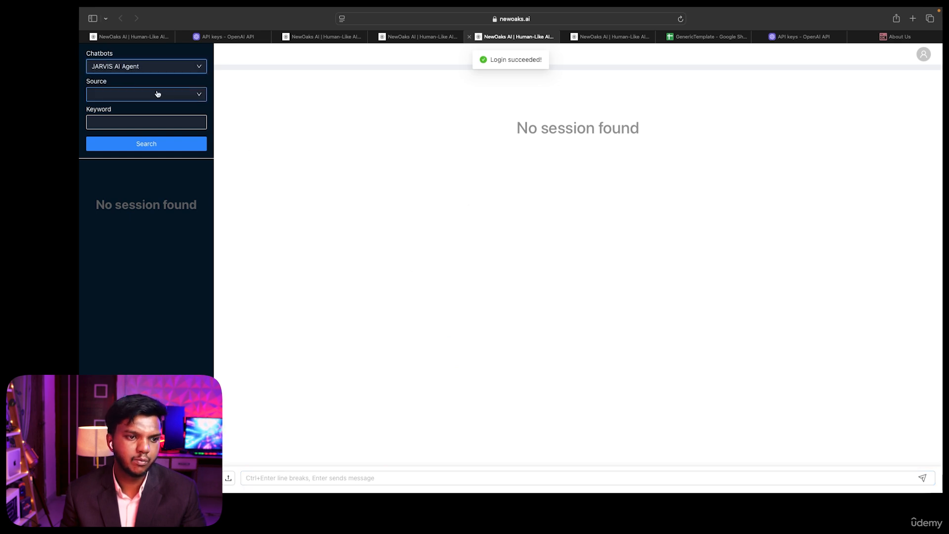
{"action": "left_click", "coordinate": [157, 95]}
{"action": "left_click", "coordinate": [160, 118]}
{"action": "left_click", "coordinate": [158, 123]}
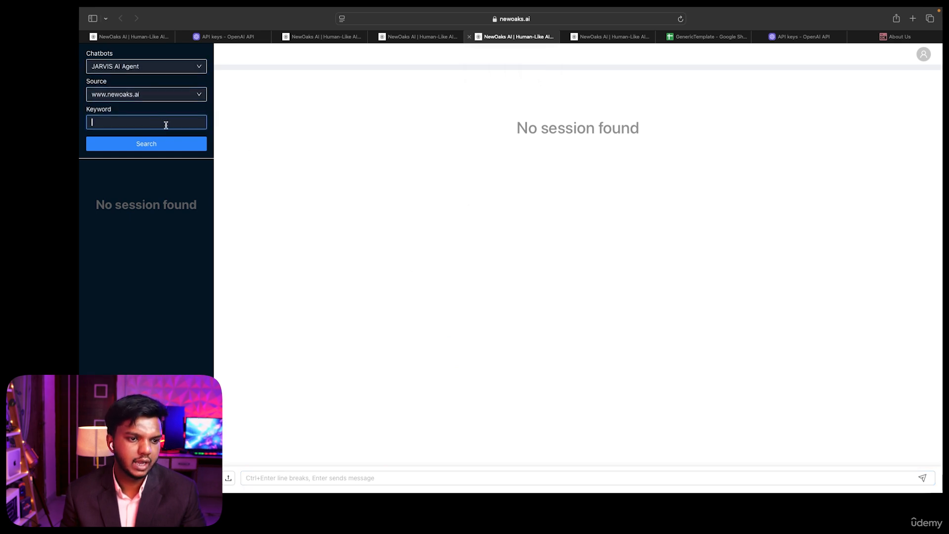
{"action": "left_click", "coordinate": [168, 147]}
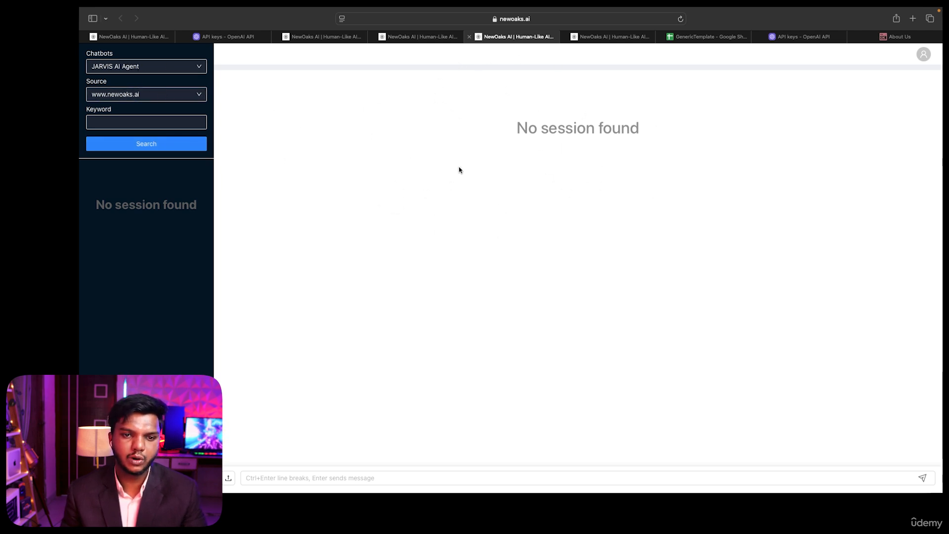
Send "hi" in the JARVIS AI Agent's chatbot preview and open that session in the live chat console.
{"action": "left_click", "coordinate": [428, 37]}
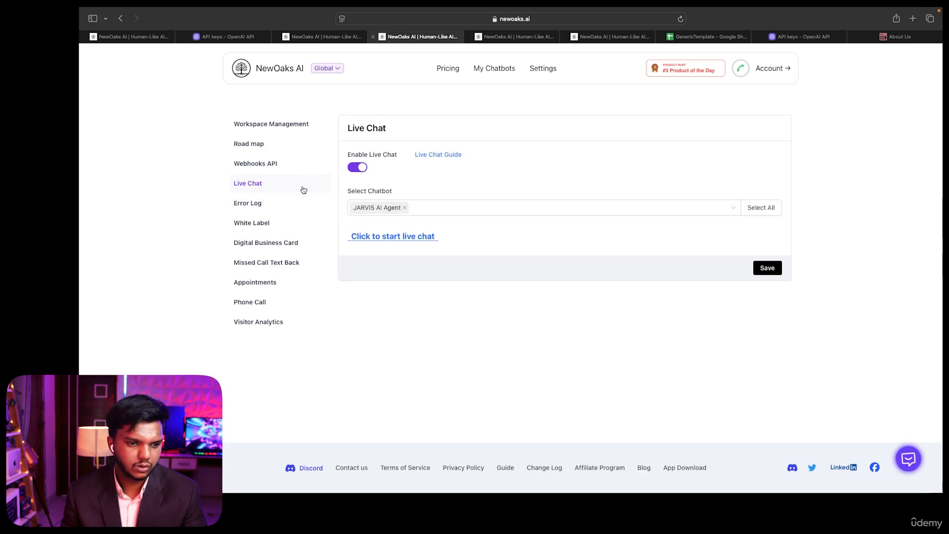
{"action": "left_click", "coordinate": [503, 69]}
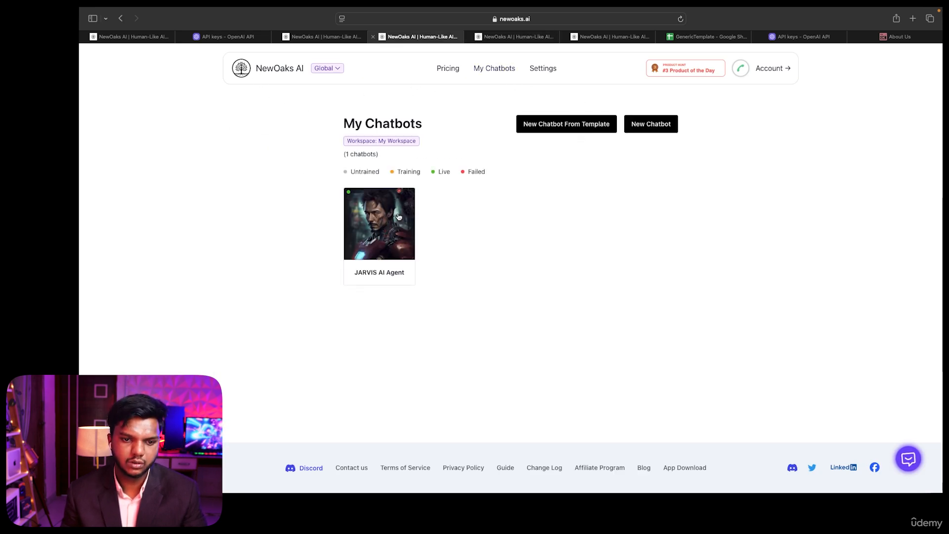
{"action": "left_click", "coordinate": [375, 230]}
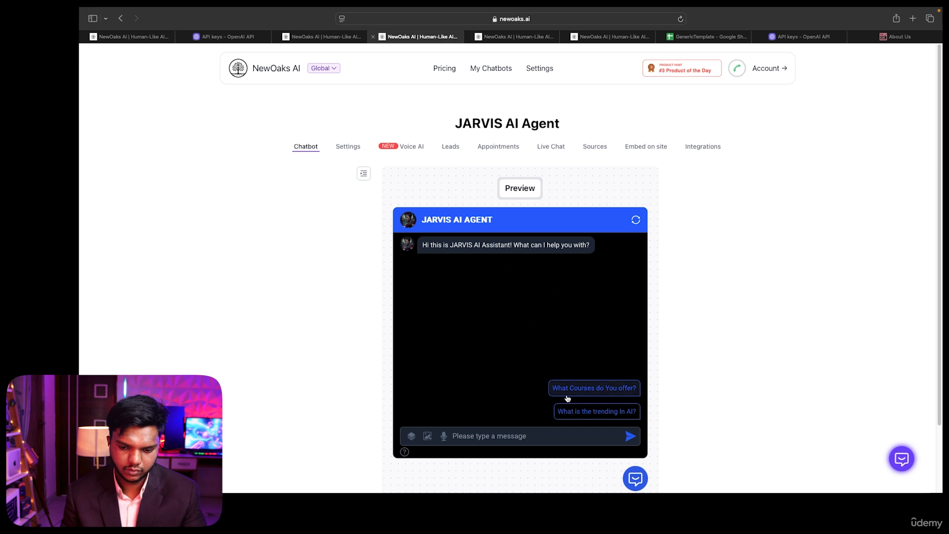
{"action": "left_click", "coordinate": [540, 441]}
{"action": "type", "text": "hi"}
{"action": "key", "text": "Return"}
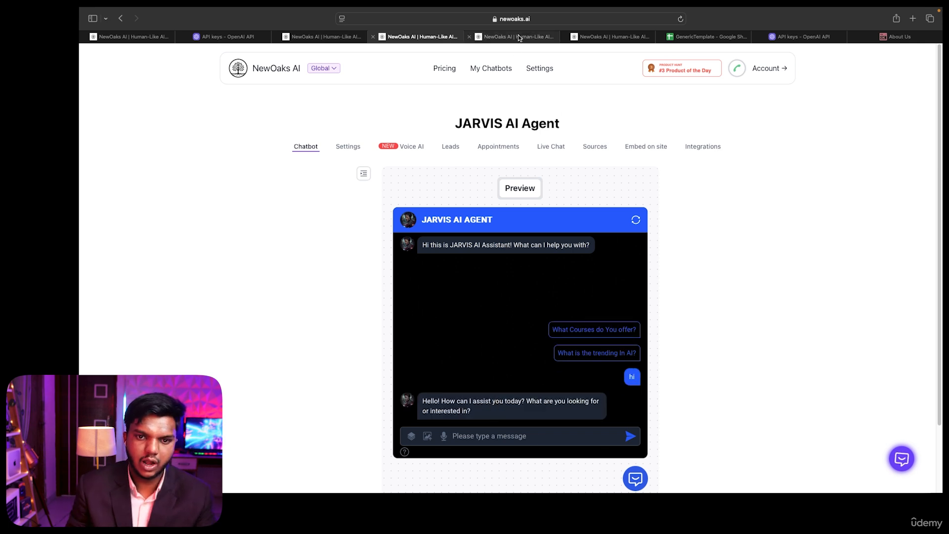
{"action": "left_click", "coordinate": [518, 36]}
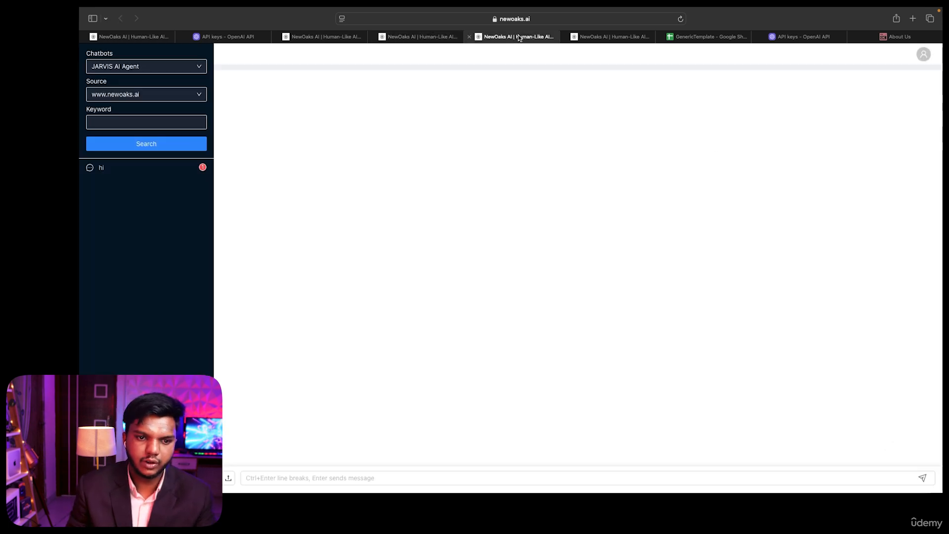
{"action": "left_click", "coordinate": [133, 174]}
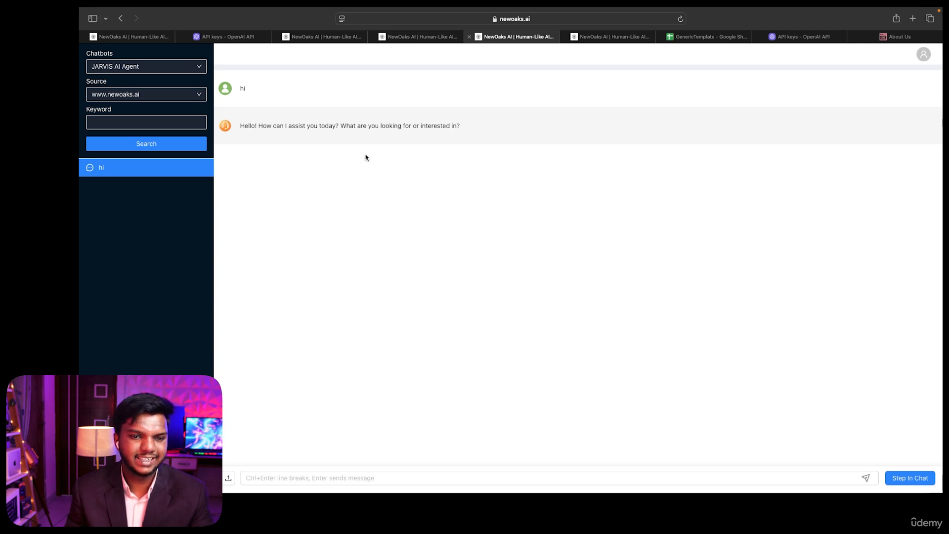
Ask "what is the fees for python course" in the agent's preview chat and read through the reply.
{"action": "left_click", "coordinate": [431, 36]}
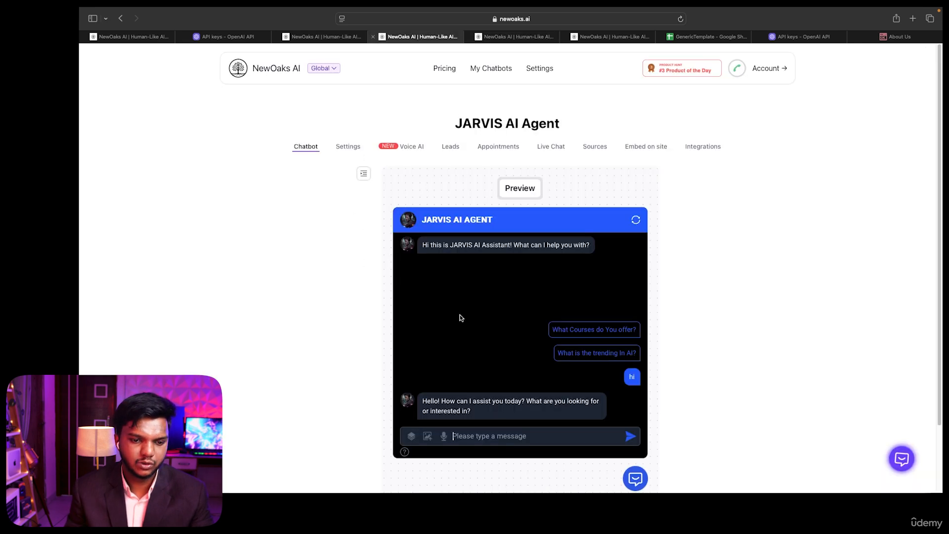
{"action": "left_click", "coordinate": [483, 433]}
{"action": "type", "text": "what is"}
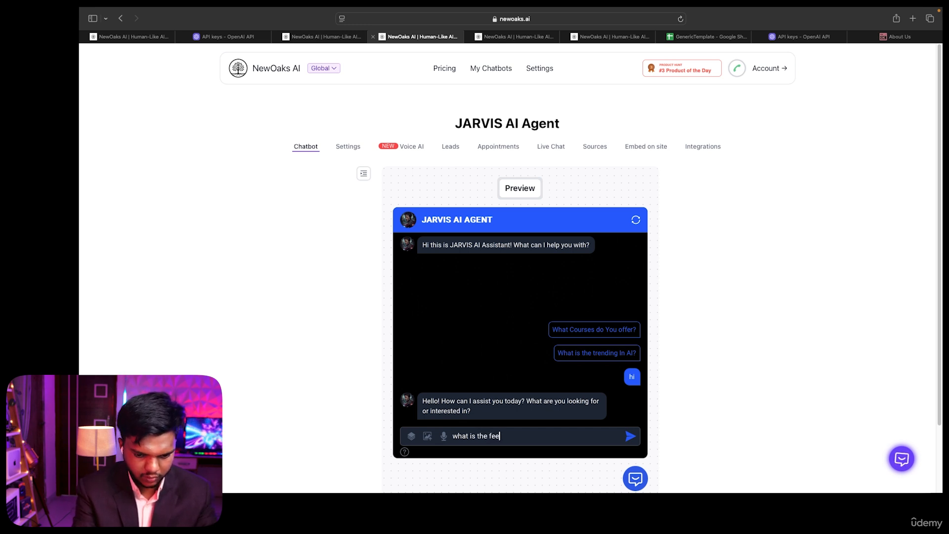
{"action": "type", "text": "the fees for p"}
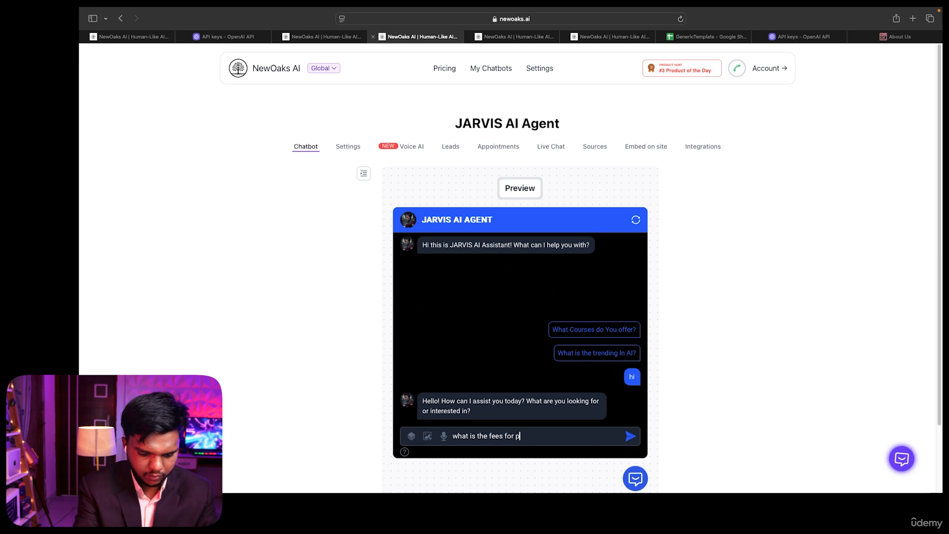
{"action": "type", "text": "ython course"}
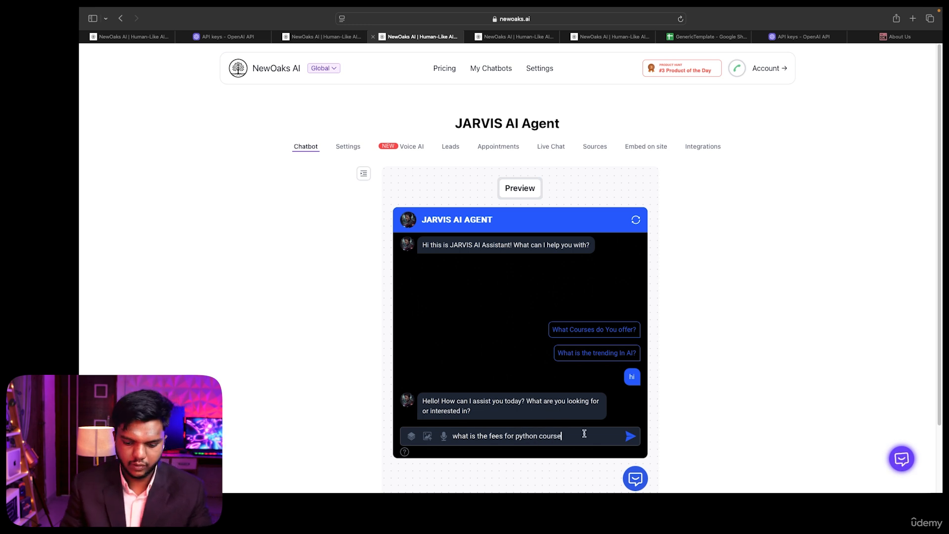
{"action": "left_click", "coordinate": [630, 439]}
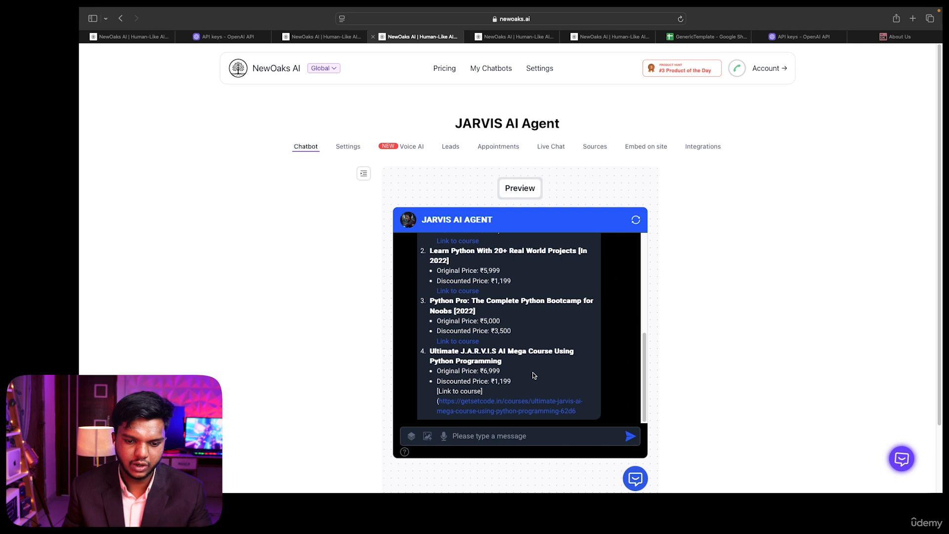
{"action": "scroll", "coordinate": [532, 375], "scroll_direction": "up", "scroll_amount": 4}
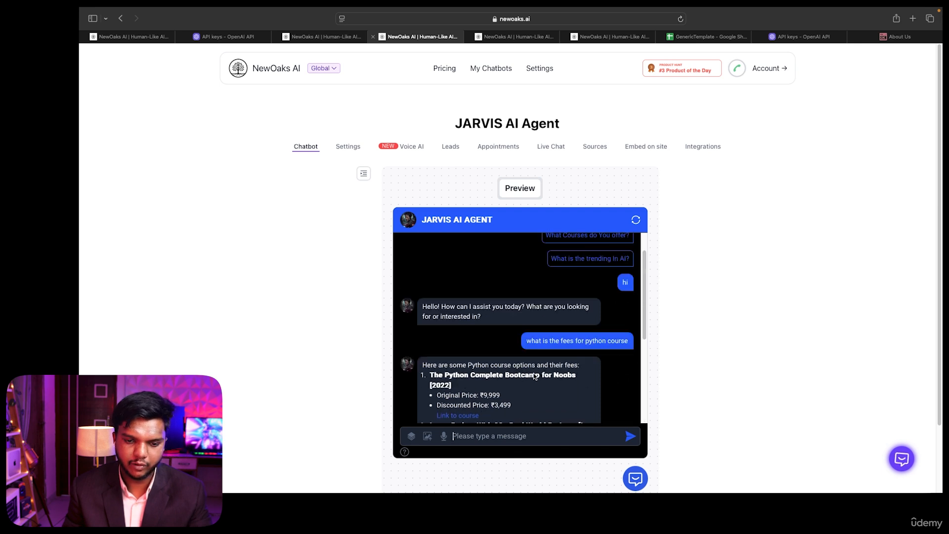
{"action": "scroll", "coordinate": [534, 373], "scroll_direction": "down", "scroll_amount": 5}
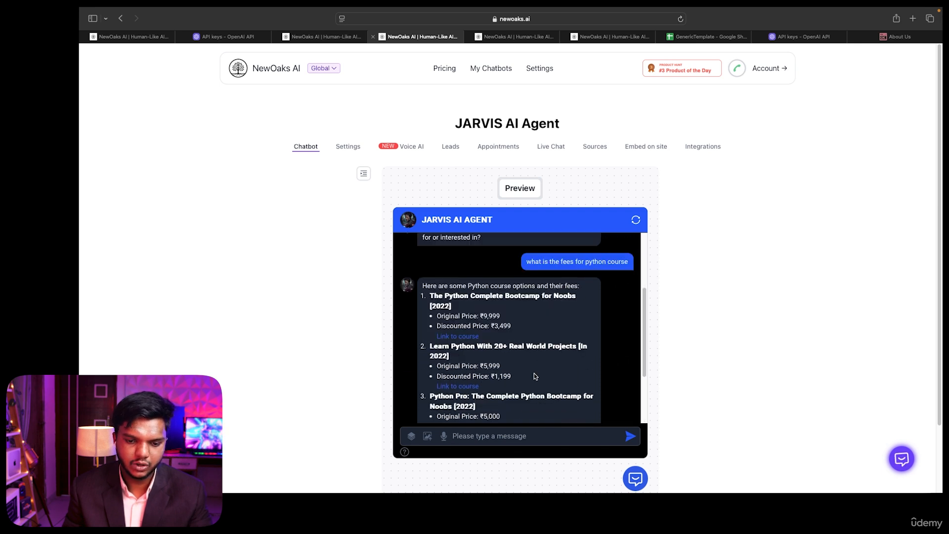
Search the live chat sessions again and reload the console to view the full Python course fees conversation.
{"action": "left_click", "coordinate": [520, 38]}
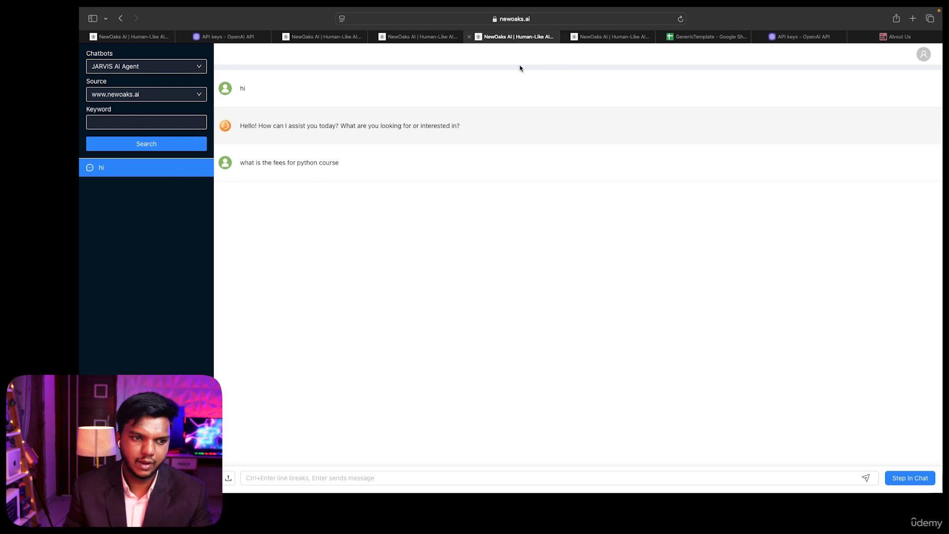
{"action": "left_click", "coordinate": [153, 147]}
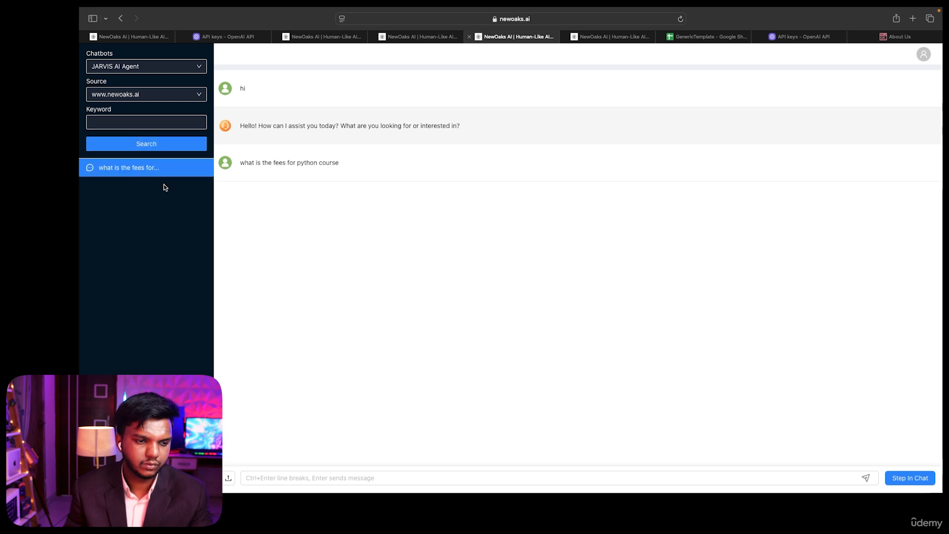
{"action": "key", "text": "super+r"}
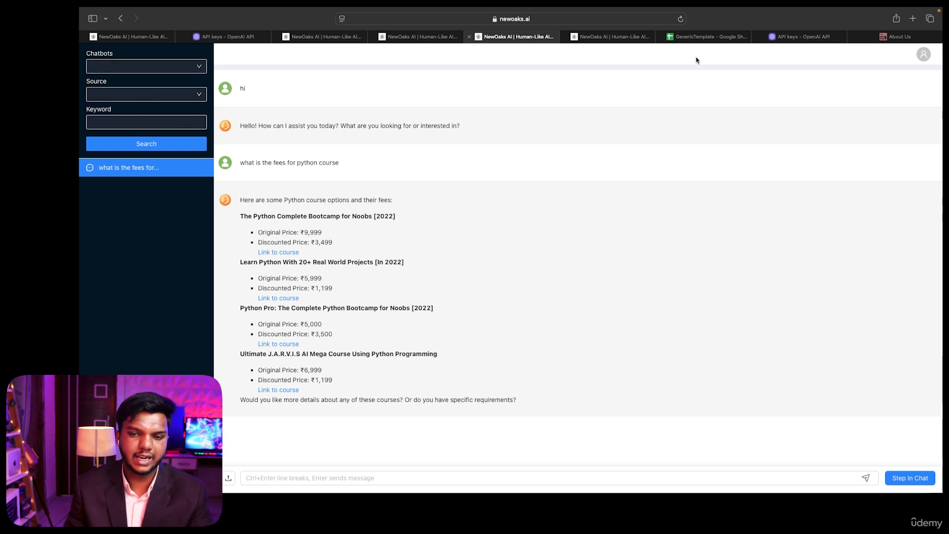
Ask "AI Agent course fess using new oaks ai?" in the agent's preview chat and read the reply.
{"action": "left_click", "coordinate": [455, 36]}
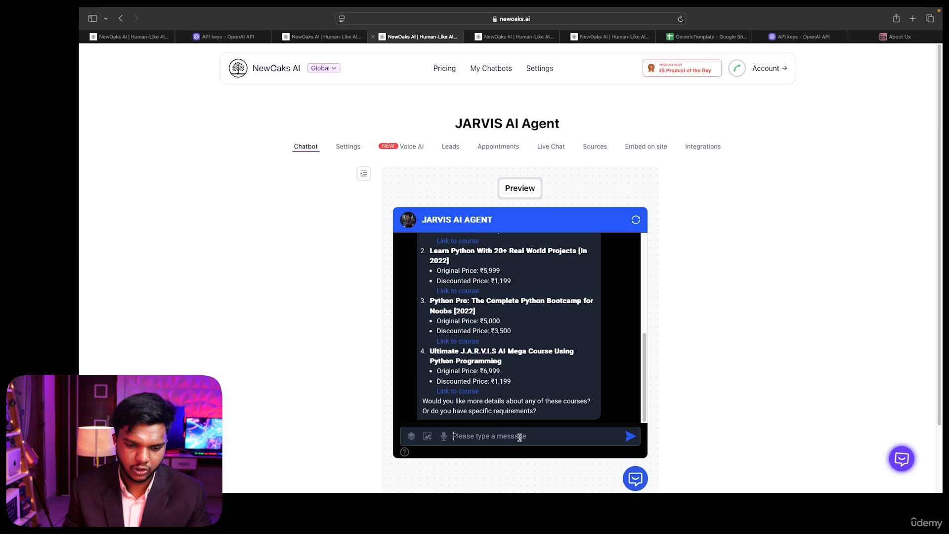
{"action": "scroll", "coordinate": [534, 369], "scroll_direction": "up", "scroll_amount": 1}
{"action": "scroll", "coordinate": [534, 368], "scroll_direction": "up", "scroll_amount": 10}
{"action": "scroll", "coordinate": [533, 366], "scroll_direction": "down", "scroll_amount": 10}
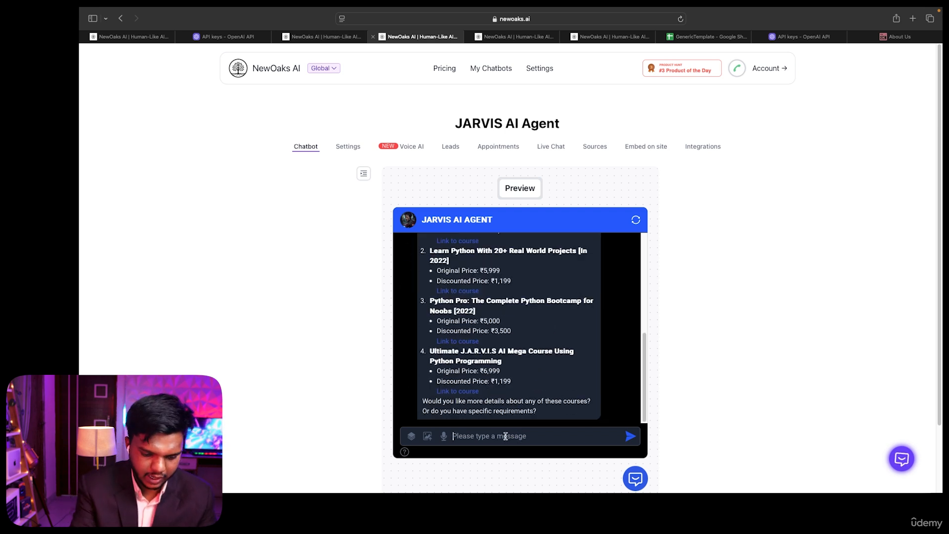
{"action": "type", "text": "AI Ag"}
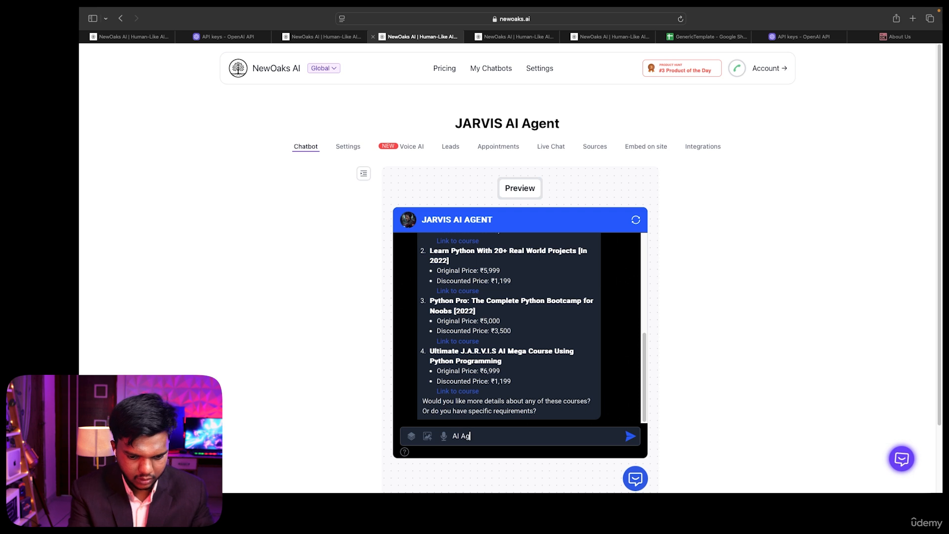
{"action": "type", "text": "ent "}
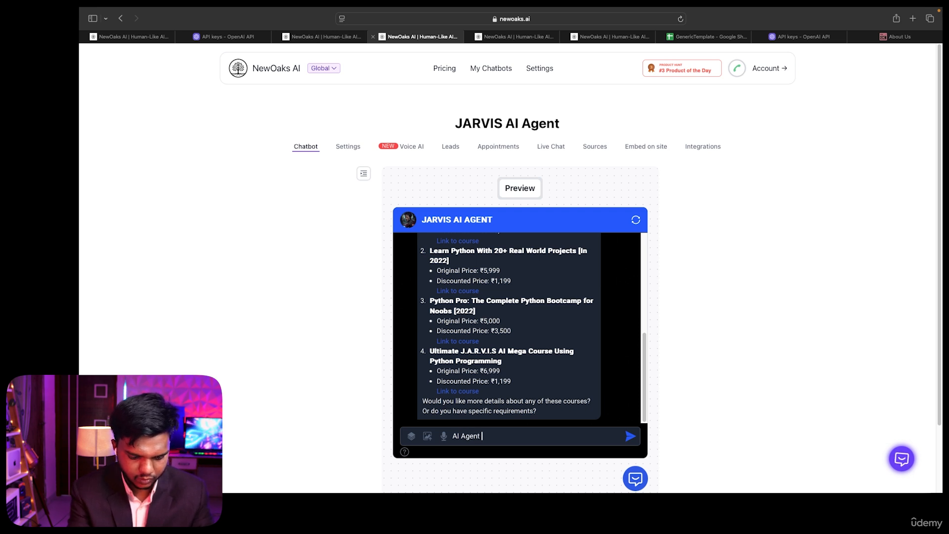
{"action": "type", "text": "course fes"}
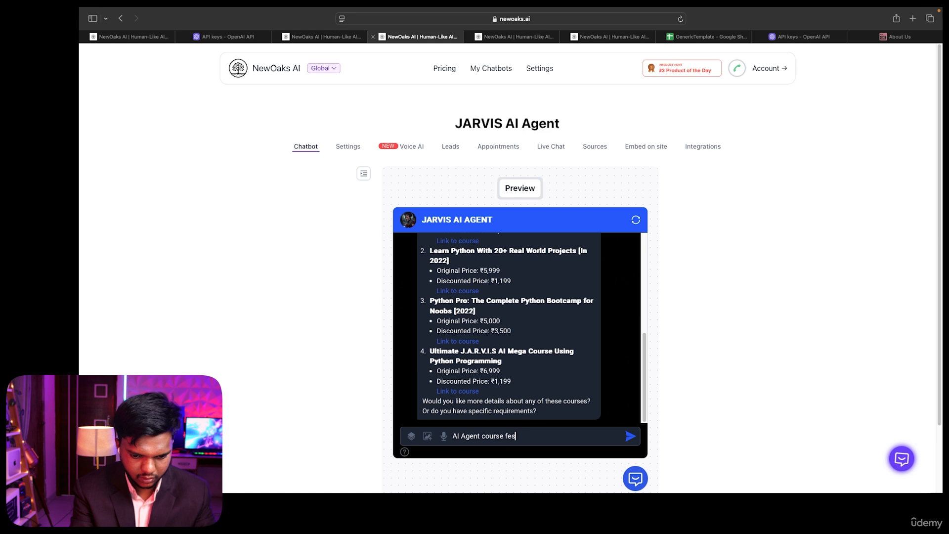
{"action": "type", "text": "s using "}
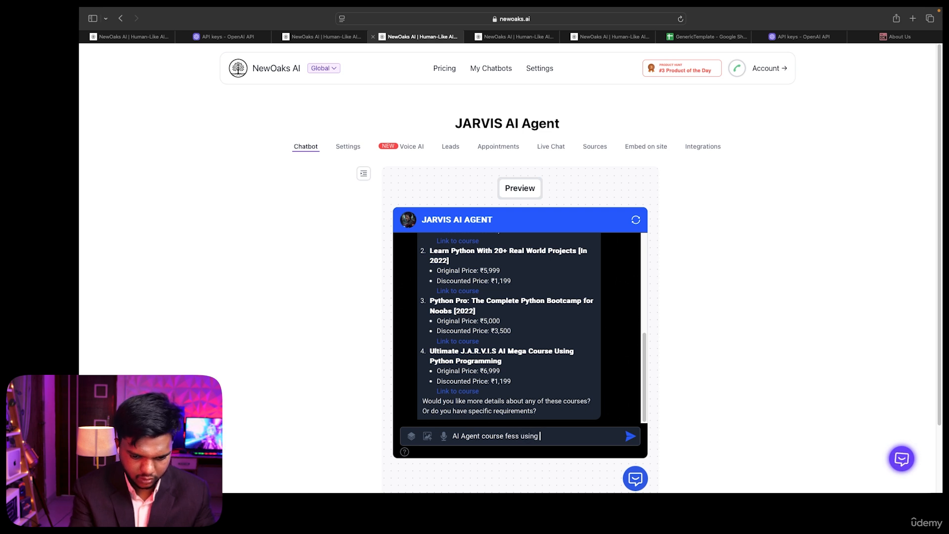
{"action": "type", "text": "new o"}
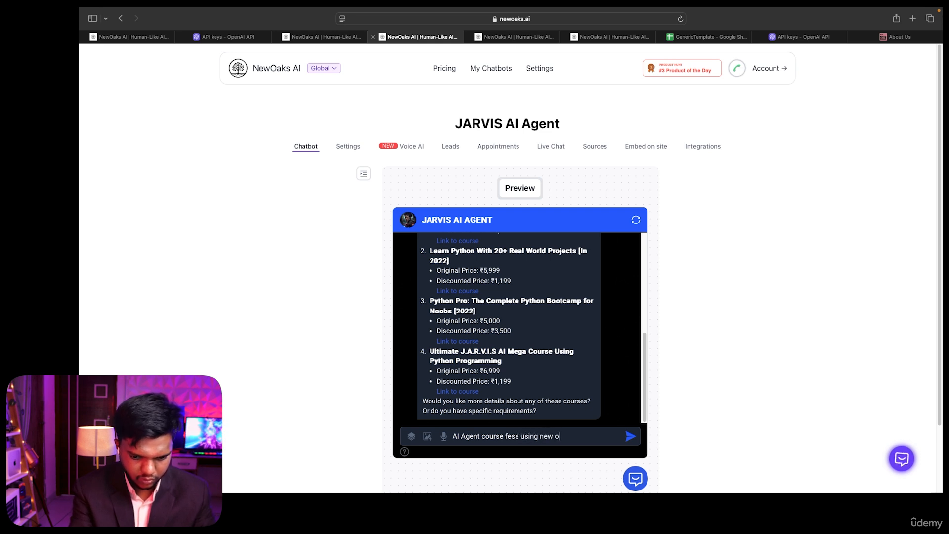
{"action": "type", "text": "aks ai?"}
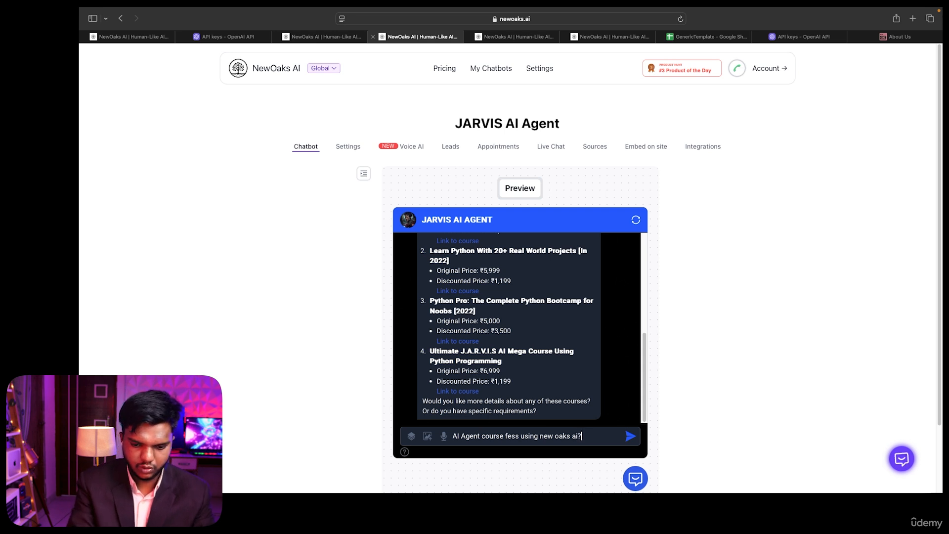
{"action": "key", "text": "Return"}
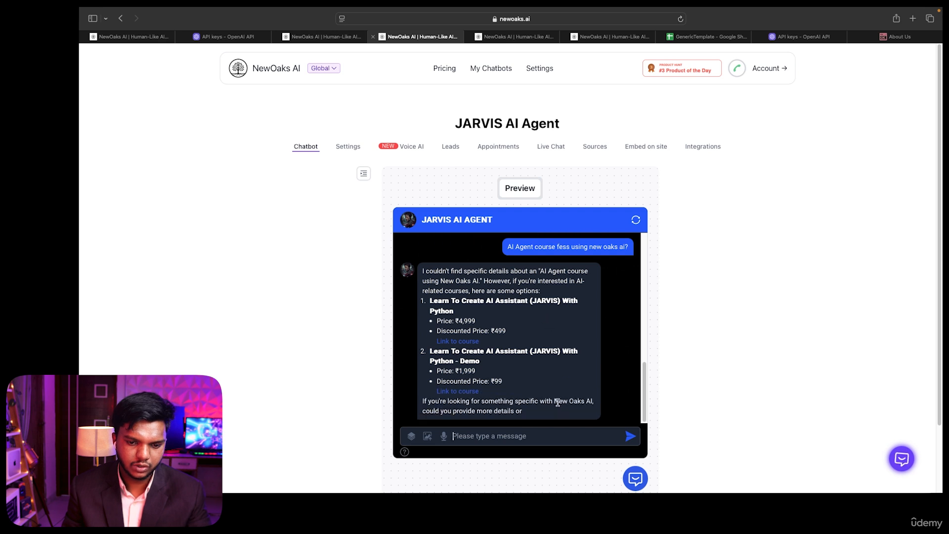
{"action": "scroll", "coordinate": [542, 403], "scroll_direction": "up", "scroll_amount": 1}
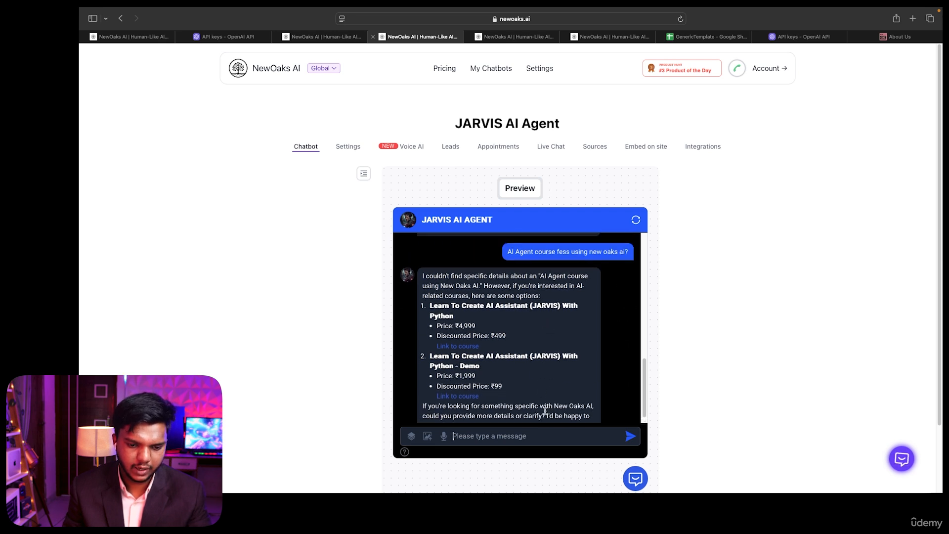
{"action": "scroll", "coordinate": [545, 411], "scroll_direction": "down", "scroll_amount": 1}
{"action": "type", "text": "asdasd"}
{"action": "key", "text": "BackSpace"}
{"action": "key", "text": "BackSpace"}
{"action": "key", "text": "BackSpace"}
{"action": "key", "text": "BackSpace"}
{"action": "key", "text": "BackSpace"}
{"action": "key", "text": "BackSpace"}
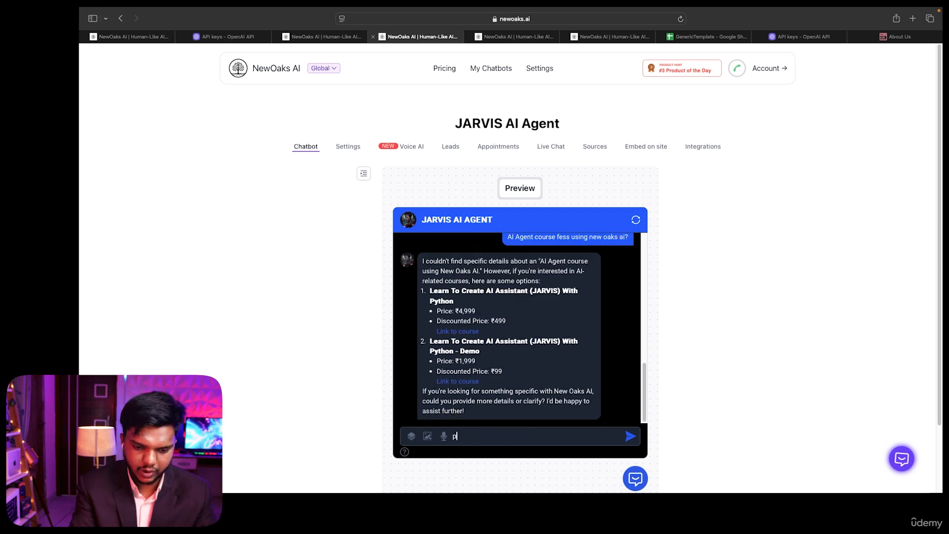
Reload the live chat console, try replying "hi", and step in to take over the AI Agent course fees conversation.
{"action": "left_click", "coordinate": [514, 37]}
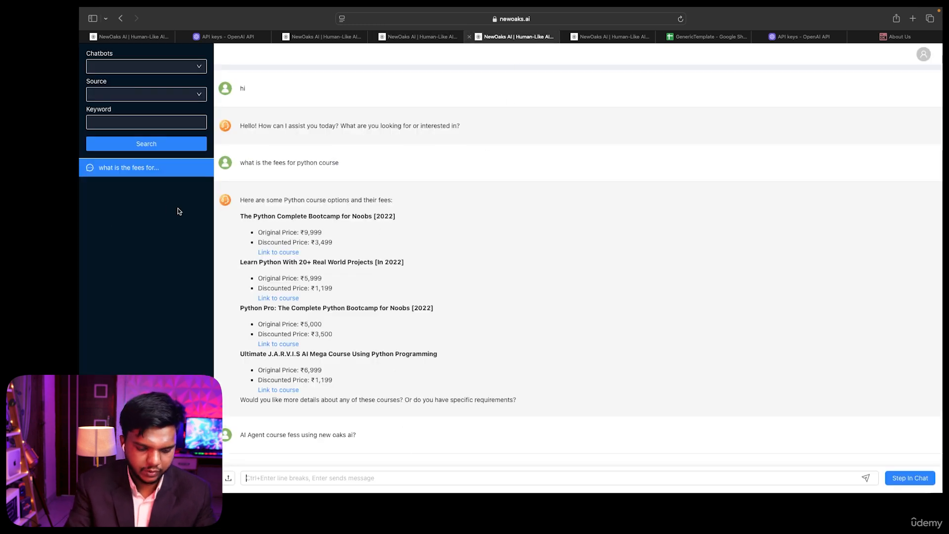
{"action": "key", "text": "super+r"}
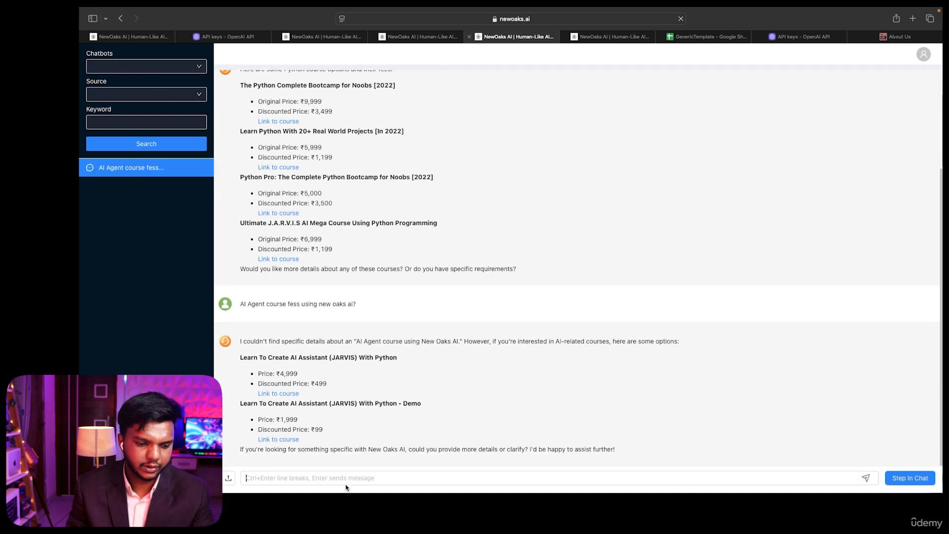
{"action": "left_click", "coordinate": [352, 476]}
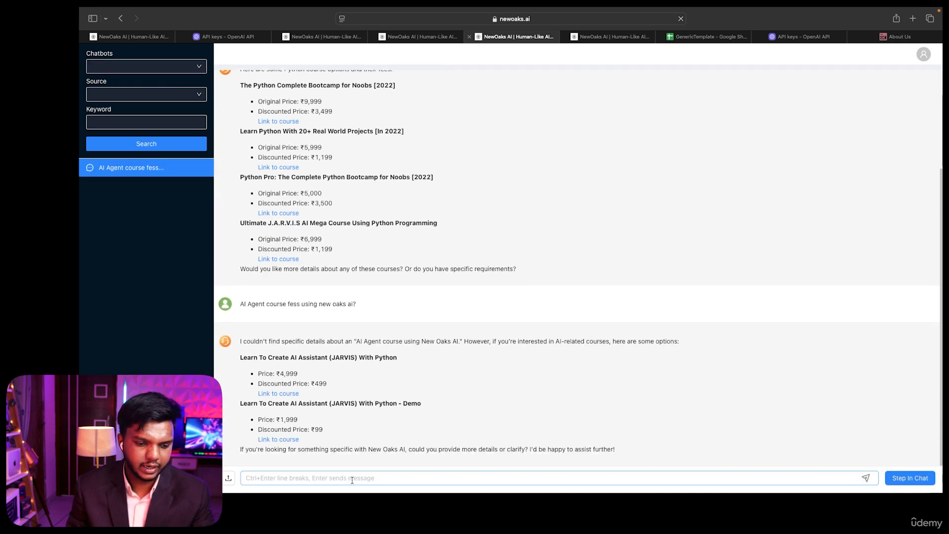
{"action": "type", "text": "hi"}
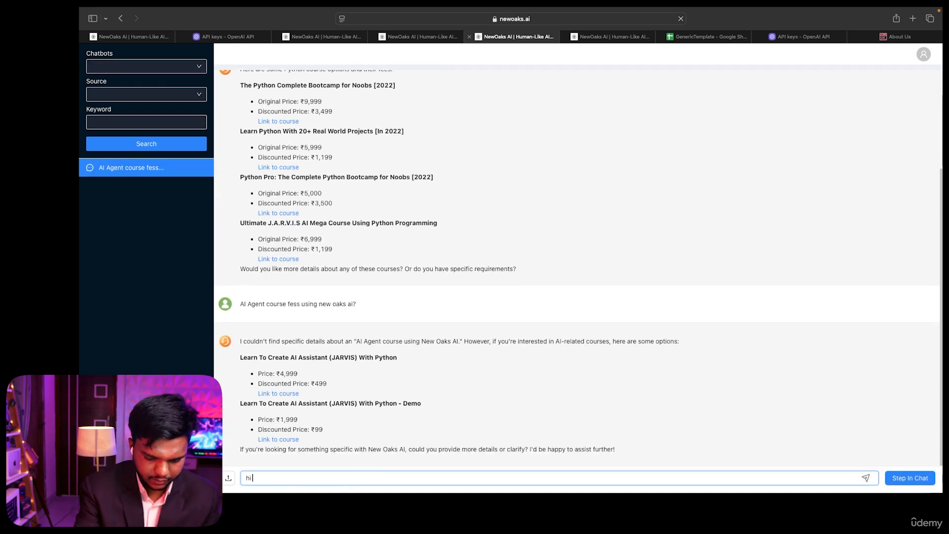
{"action": "key", "text": "Return"}
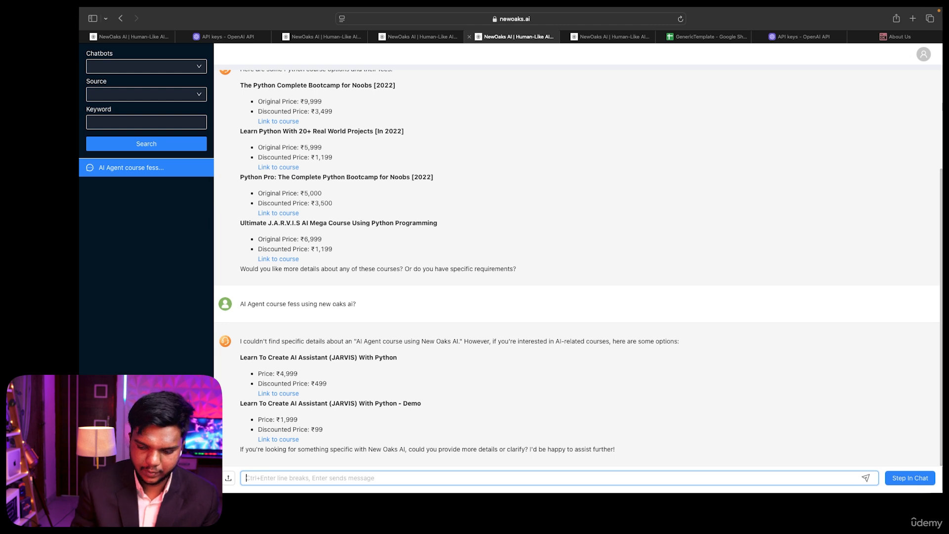
{"action": "left_click", "coordinate": [924, 476]}
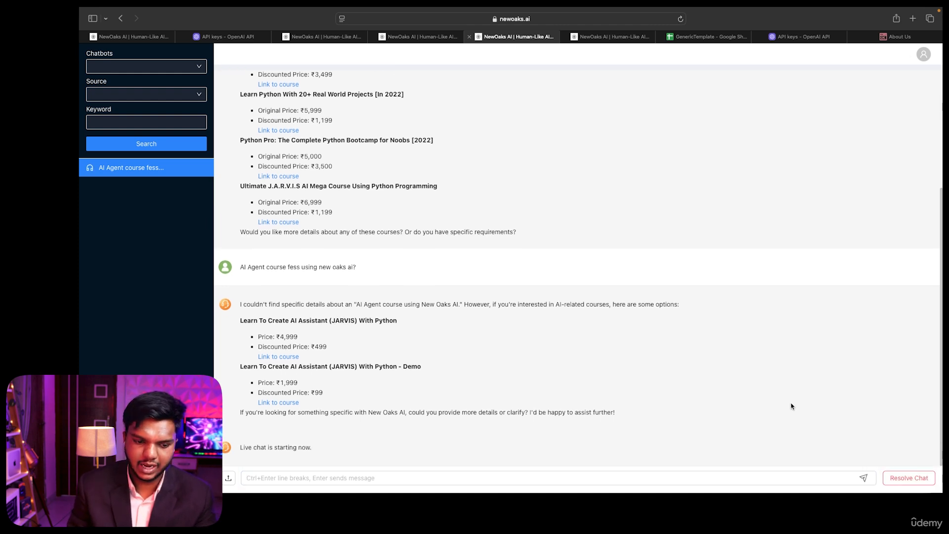
Send "hi I want the fees for AI Agent course using new Oaks AI" in the agent's preview chat.
{"action": "left_click", "coordinate": [382, 38]}
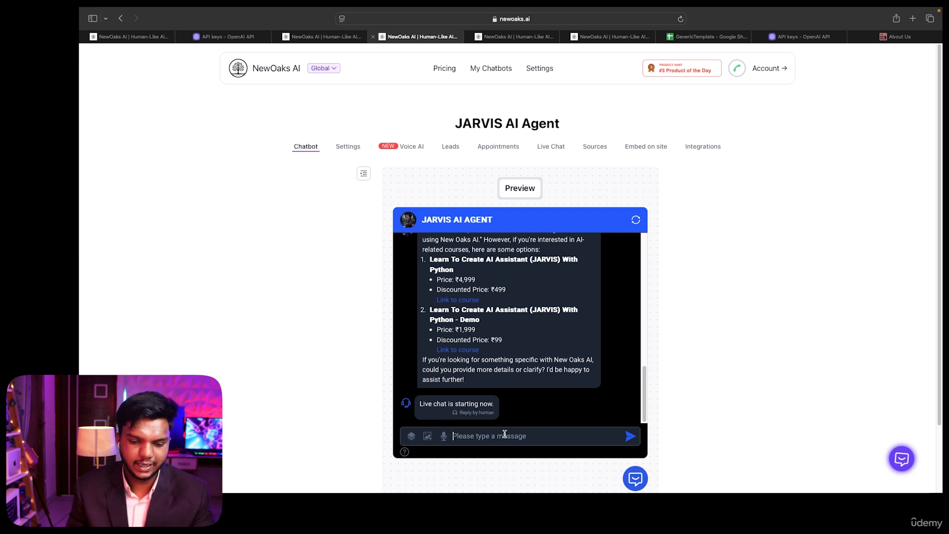
{"action": "type", "text": "h"}
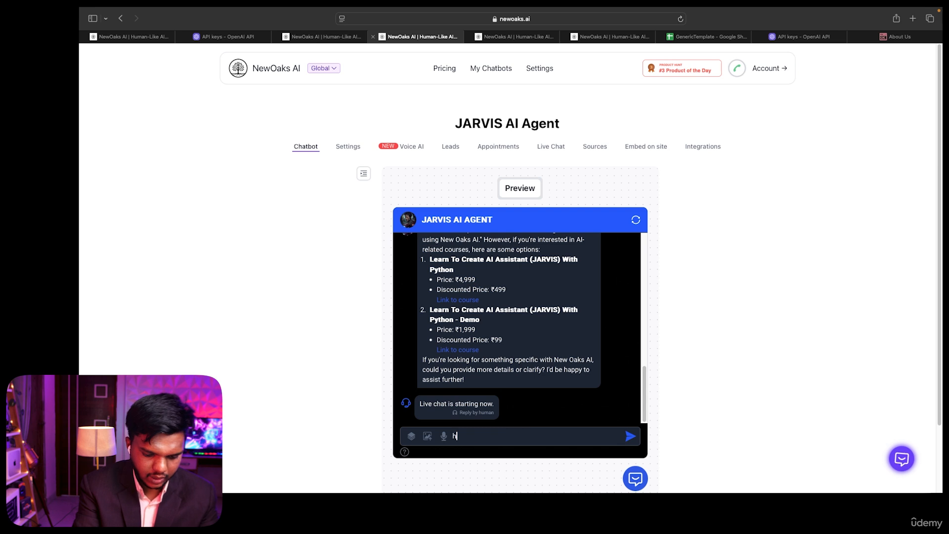
{"action": "type", "text": "i I want the fees f"}
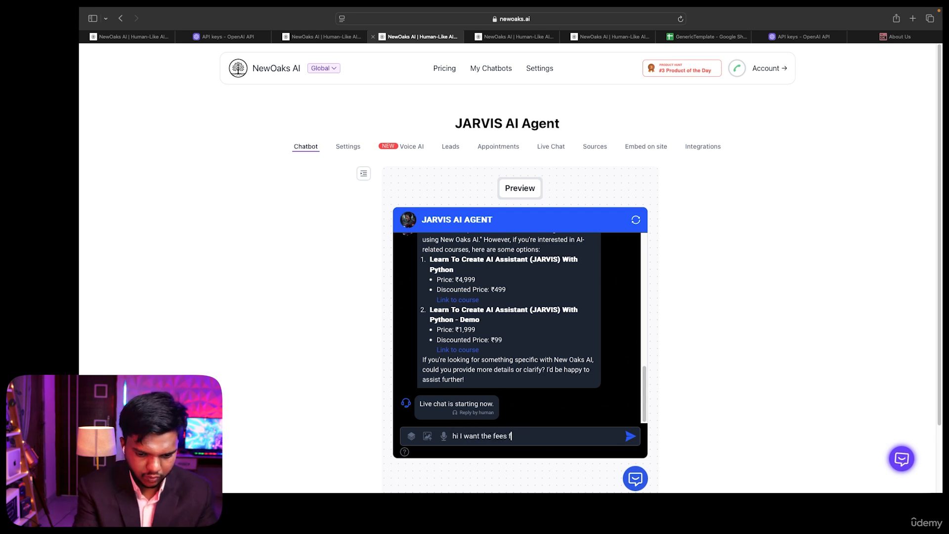
{"action": "type", "text": "or ASI"}
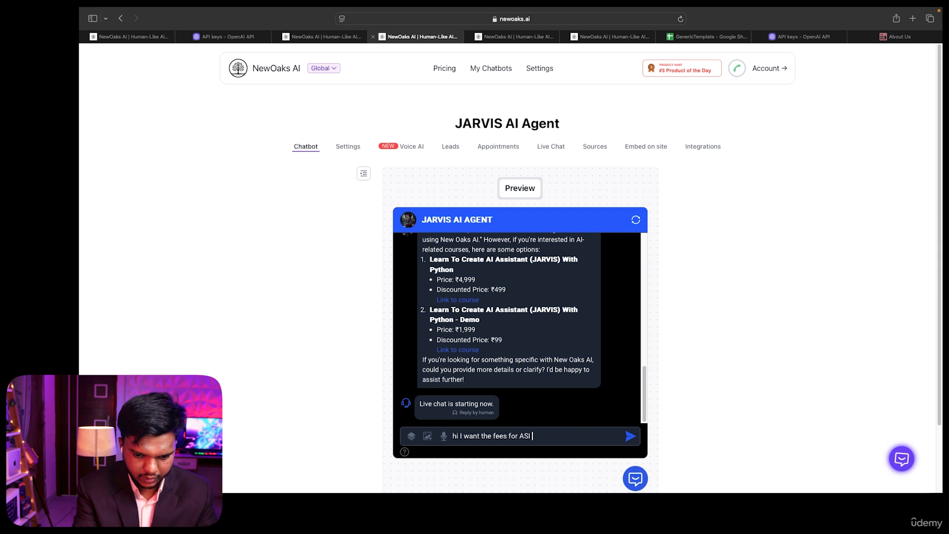
{"action": "type", "text": " A"}
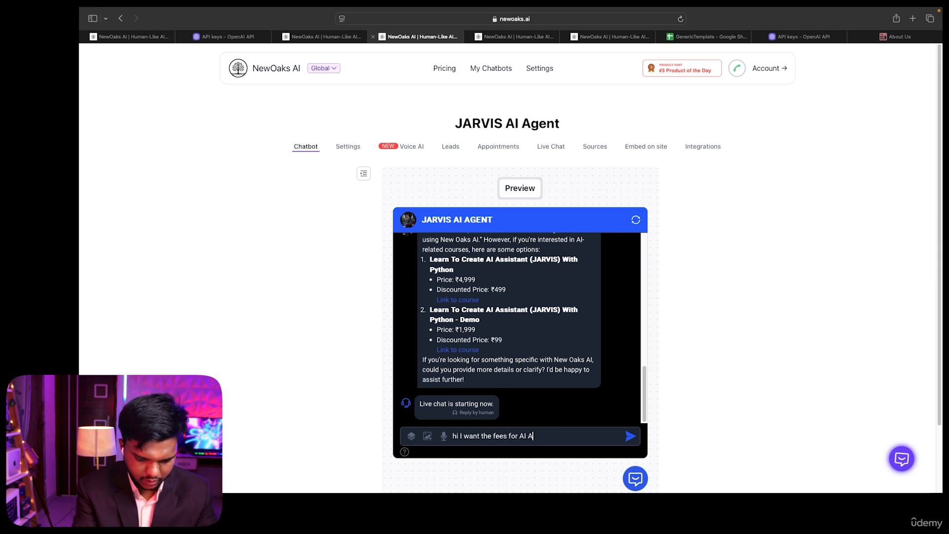
{"action": "type", "text": "gent c"}
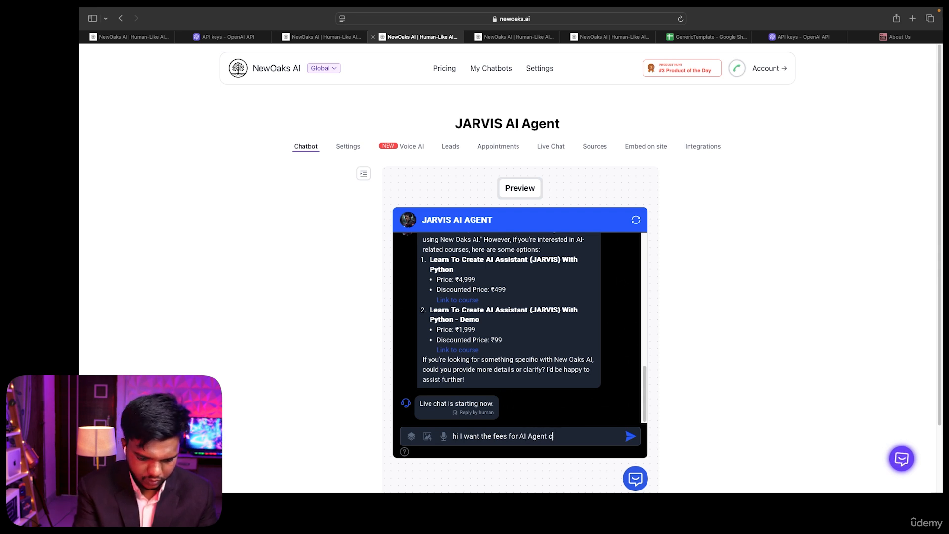
{"action": "type", "text": "ourse usi"}
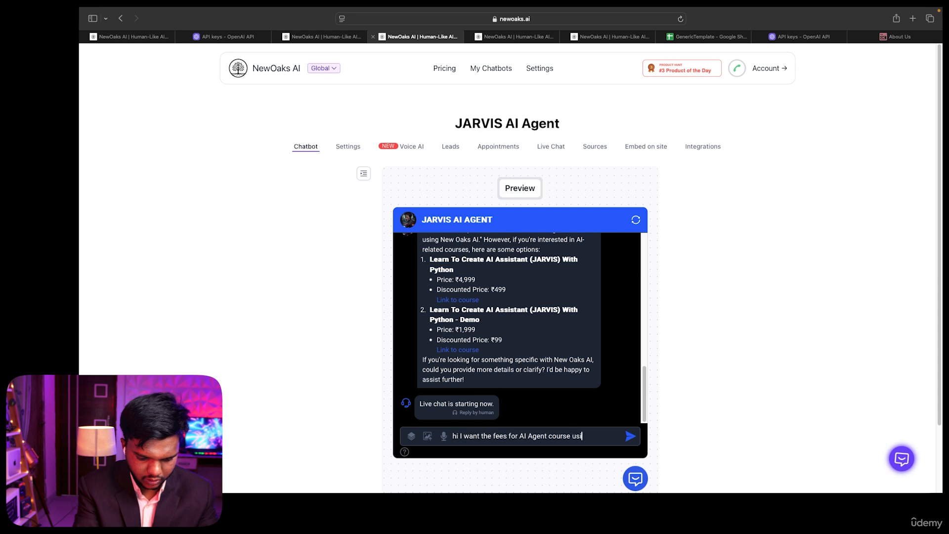
{"action": "type", "text": "ng new"}
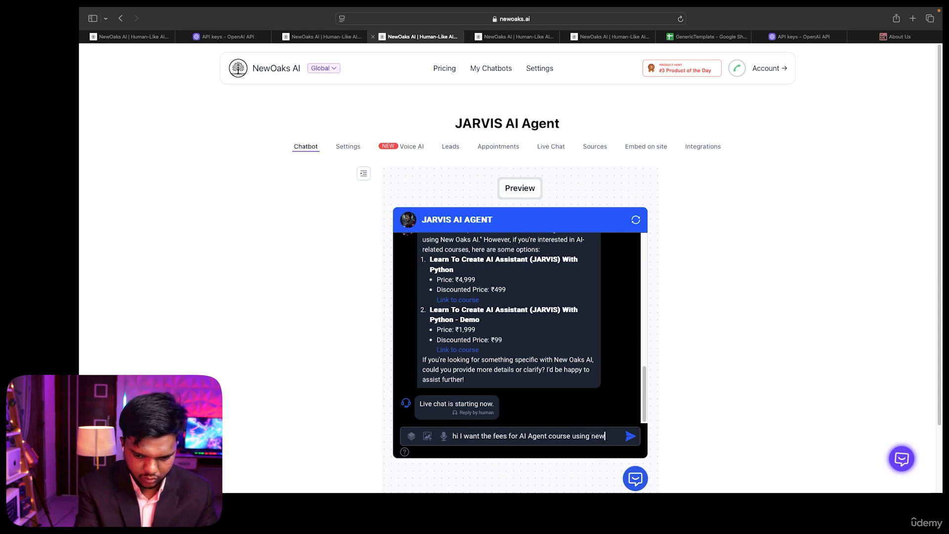
{"action": "type", "text": " Oaks "}
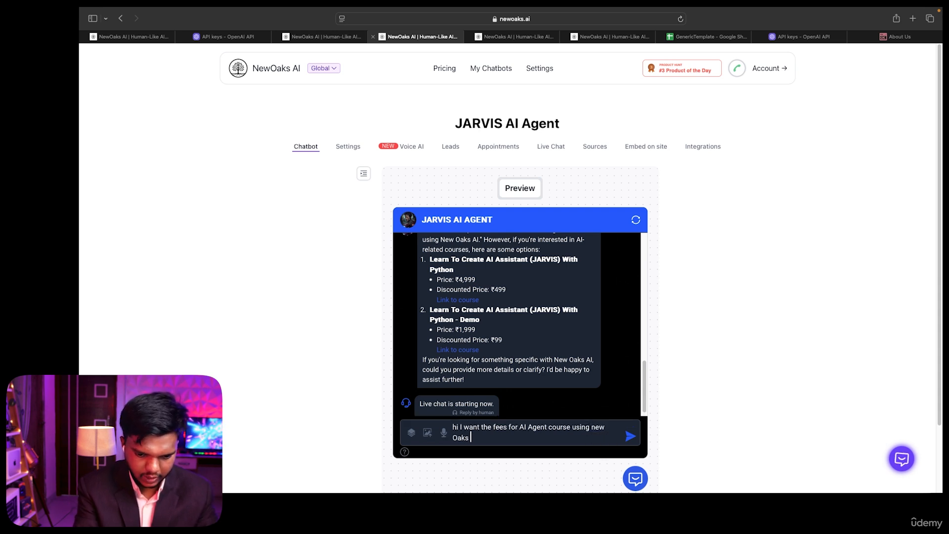
{"action": "type", "text": "AI"}
{"action": "left_click", "coordinate": [632, 435]}
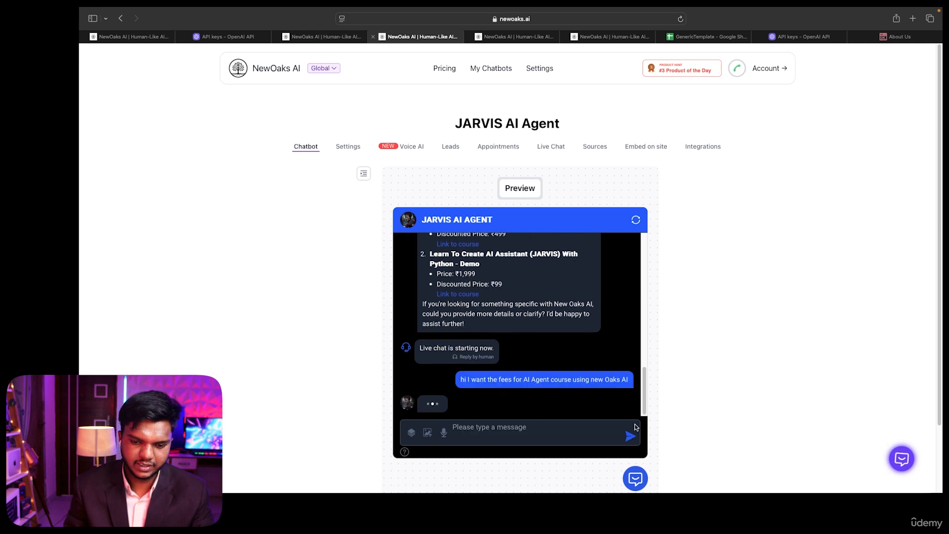
Reply "The course fees is 50$" to the visitor's question from the live chat console.
{"action": "left_click", "coordinate": [490, 37]}
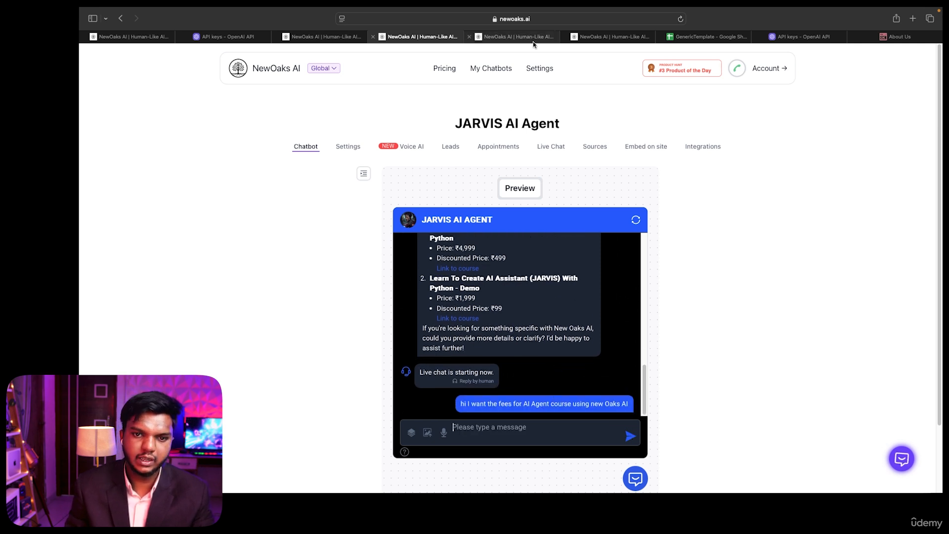
{"action": "left_click", "coordinate": [432, 473]}
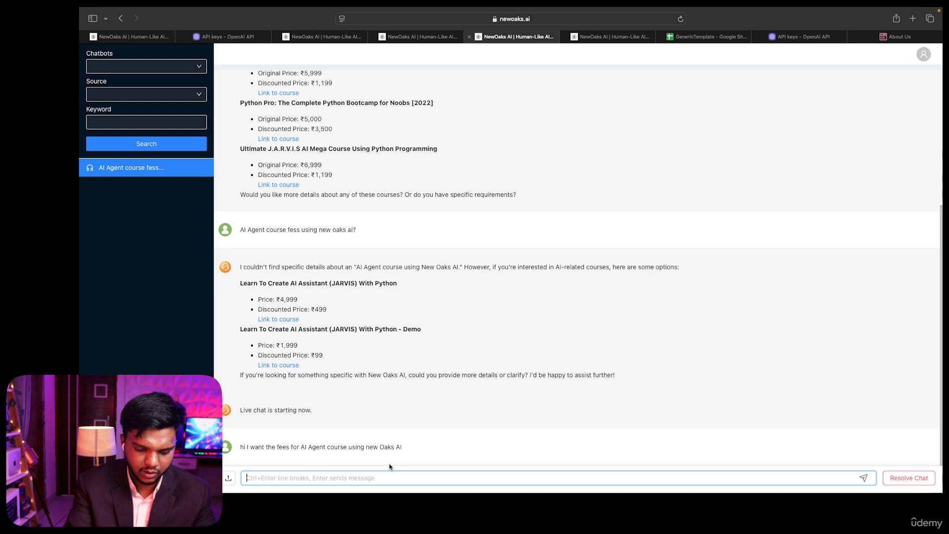
{"action": "type", "text": "The "}
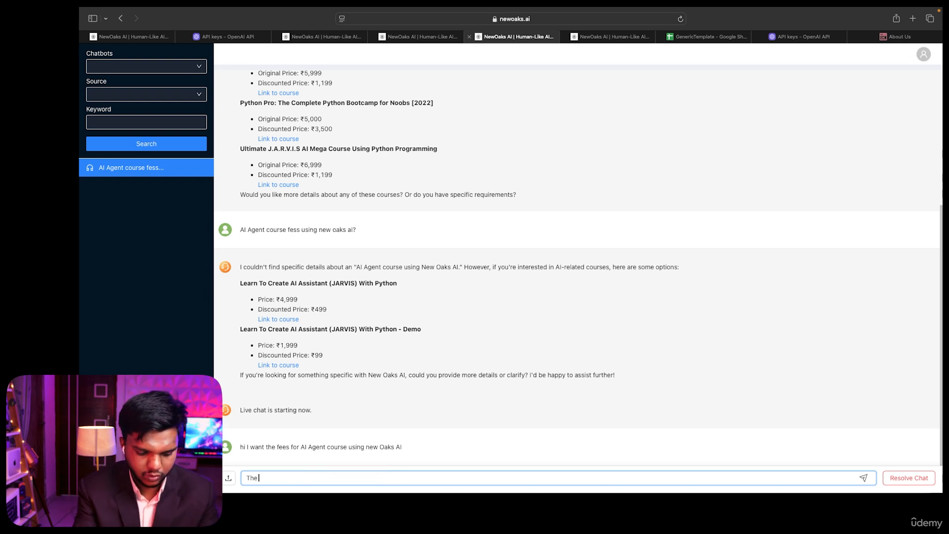
{"action": "type", "text": "course"}
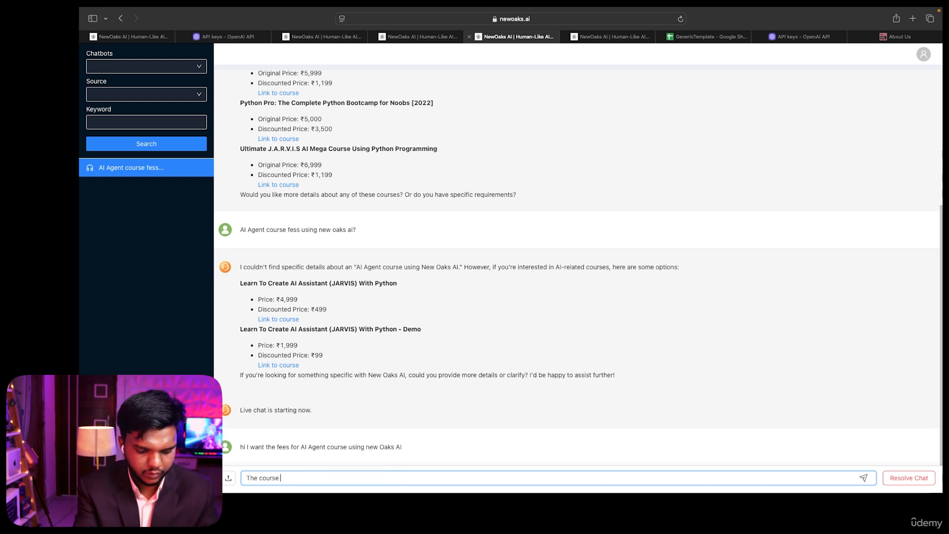
{"action": "type", "text": " fees is "}
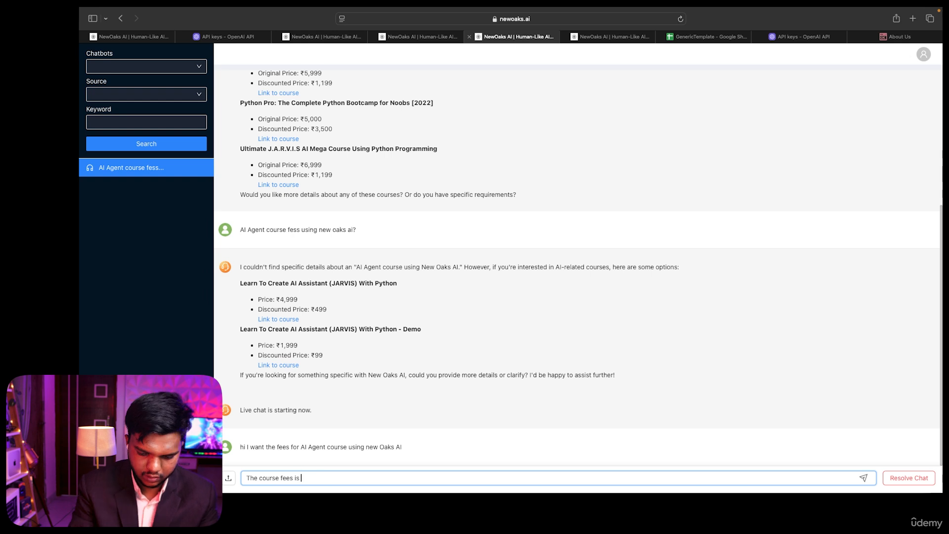
{"action": "type", "text": "500"}
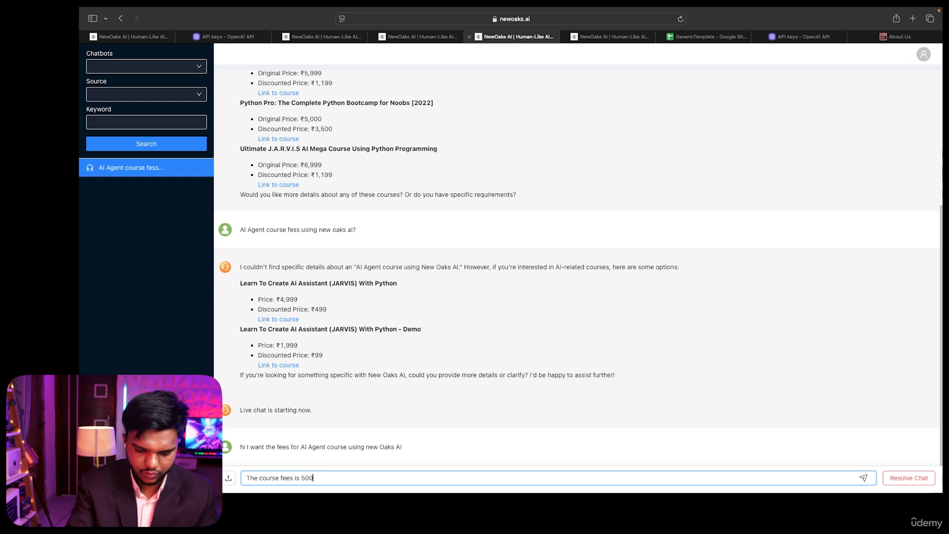
{"action": "key", "text": "BackSpace"}
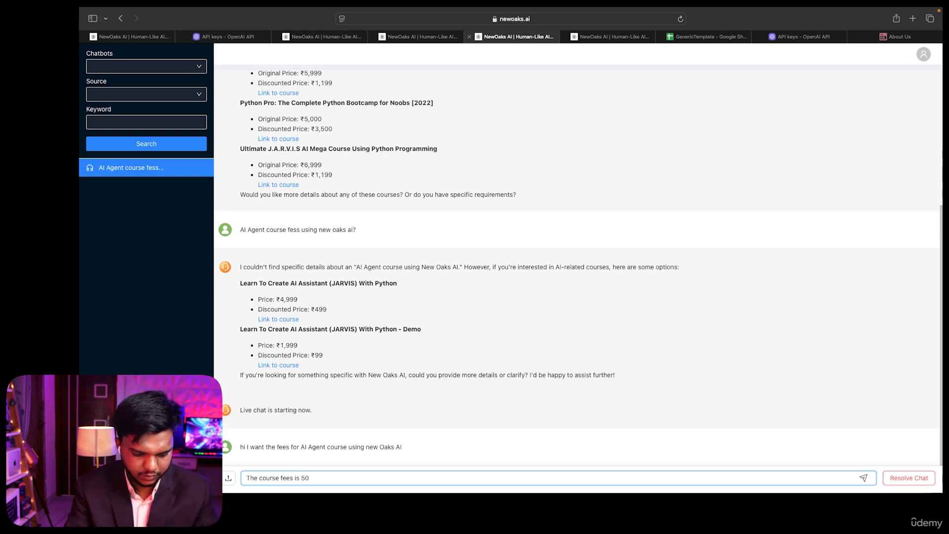
{"action": "key", "text": "Return"}
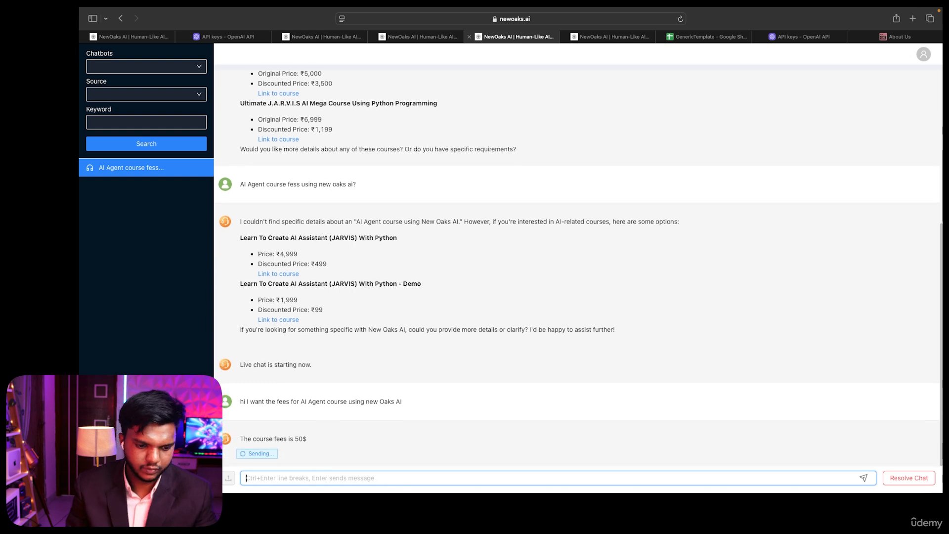
Check the human reply in the preview chat and review the whole conversation in both the console and the preview.
{"action": "left_click", "coordinate": [423, 35]}
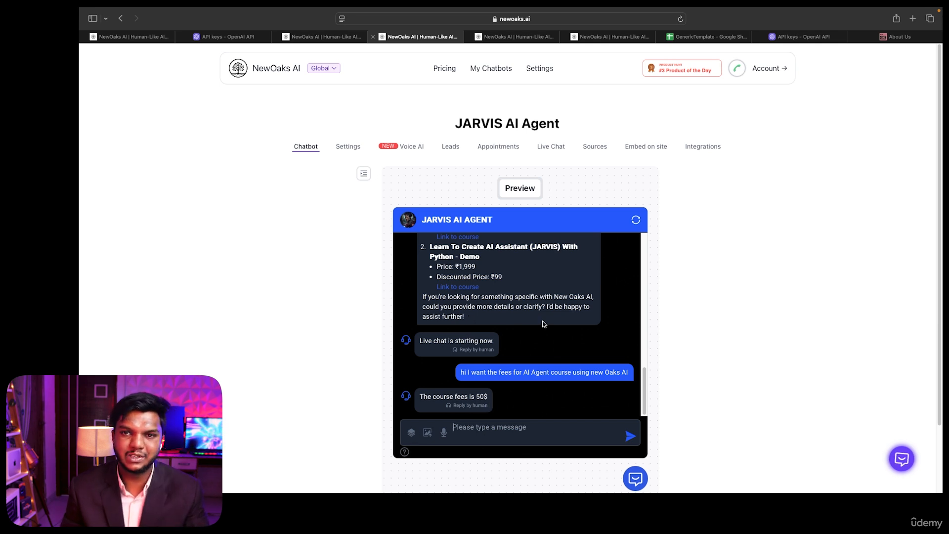
{"action": "left_click", "coordinate": [514, 37]}
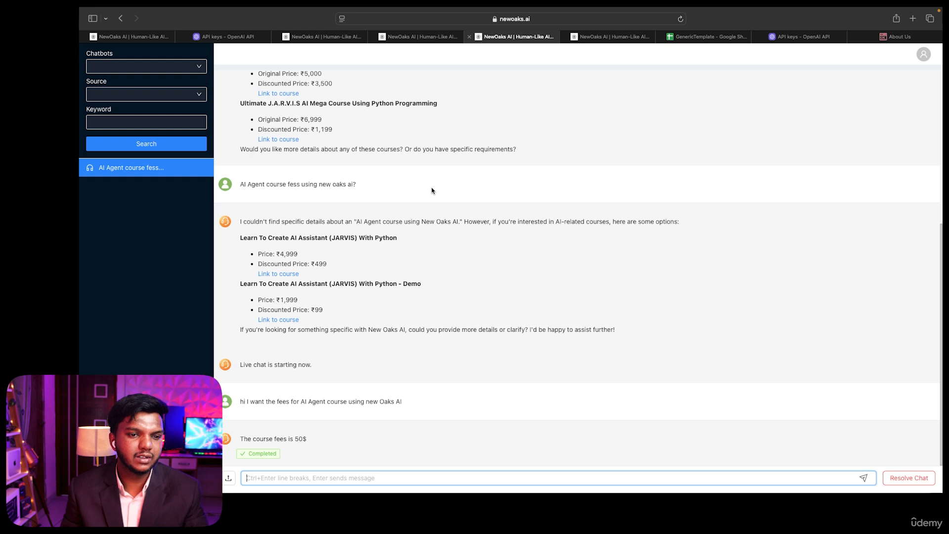
{"action": "scroll", "coordinate": [434, 192], "scroll_direction": "up", "scroll_amount": 2}
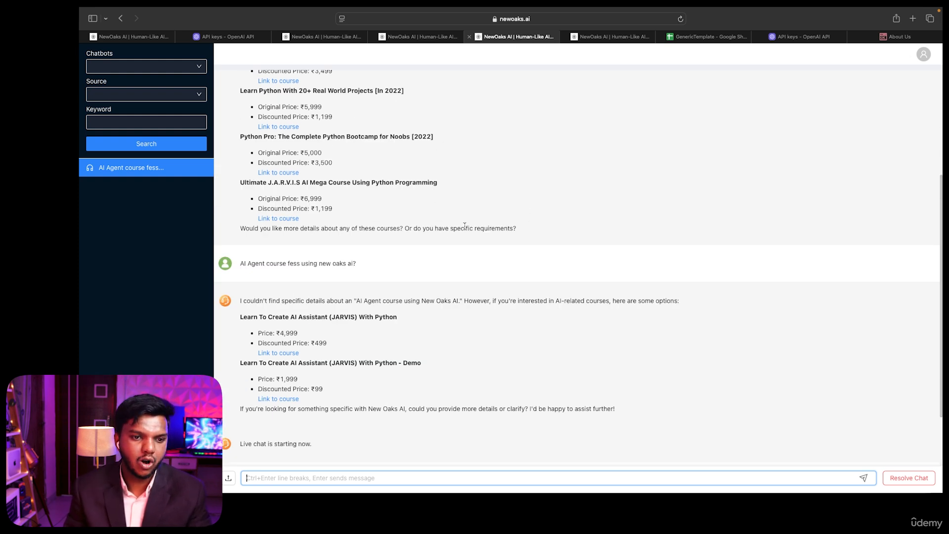
{"action": "scroll", "coordinate": [511, 220], "scroll_direction": "up", "scroll_amount": 4}
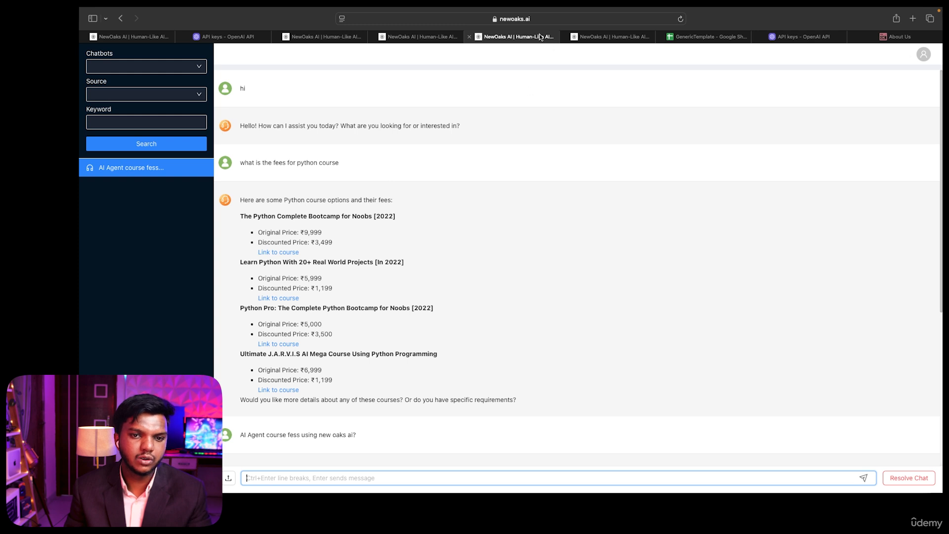
{"action": "left_click", "coordinate": [418, 37]}
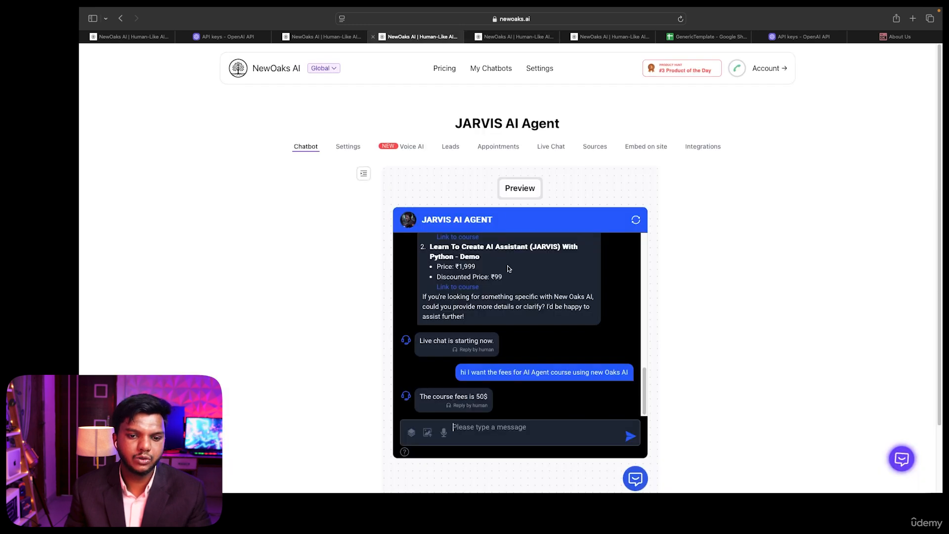
{"action": "scroll", "coordinate": [648, 281], "scroll_direction": "down", "scroll_amount": 3}
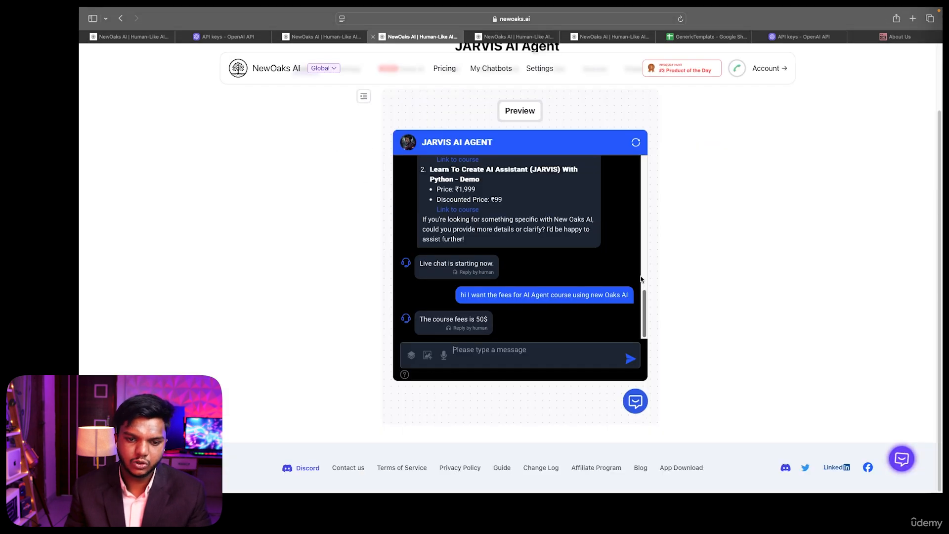
{"action": "scroll", "coordinate": [532, 281], "scroll_direction": "up", "scroll_amount": 10}
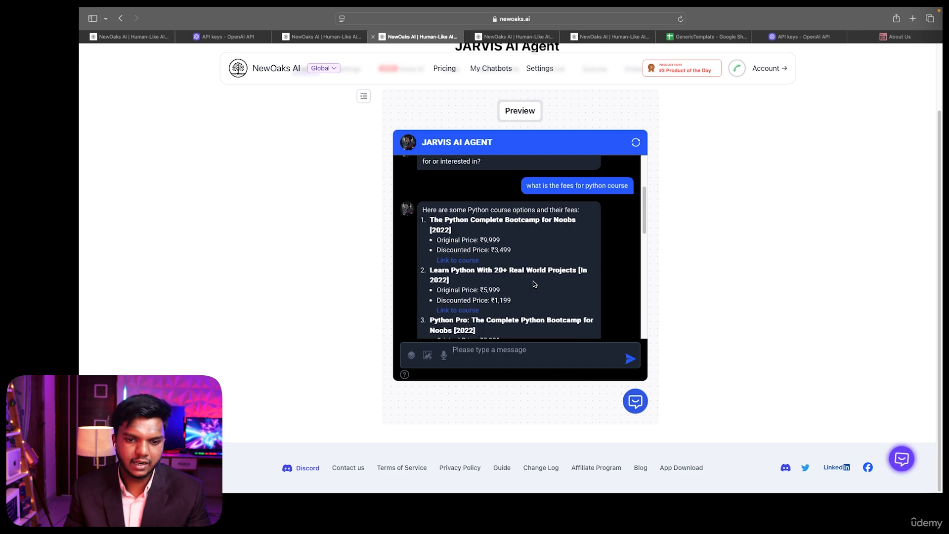
{"action": "scroll", "coordinate": [565, 296], "scroll_direction": "down", "scroll_amount": 3}
{"action": "scroll", "coordinate": [566, 296], "scroll_direction": "down", "scroll_amount": 10}
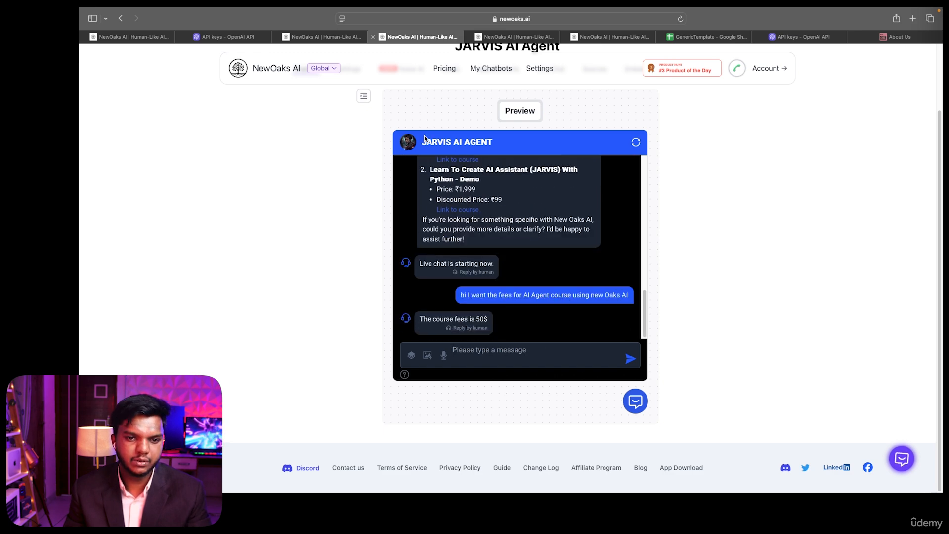
{"action": "scroll", "coordinate": [417, 198], "scroll_direction": "up", "scroll_amount": 4}
{"action": "scroll", "coordinate": [280, 351], "scroll_direction": "up", "scroll_amount": 3}
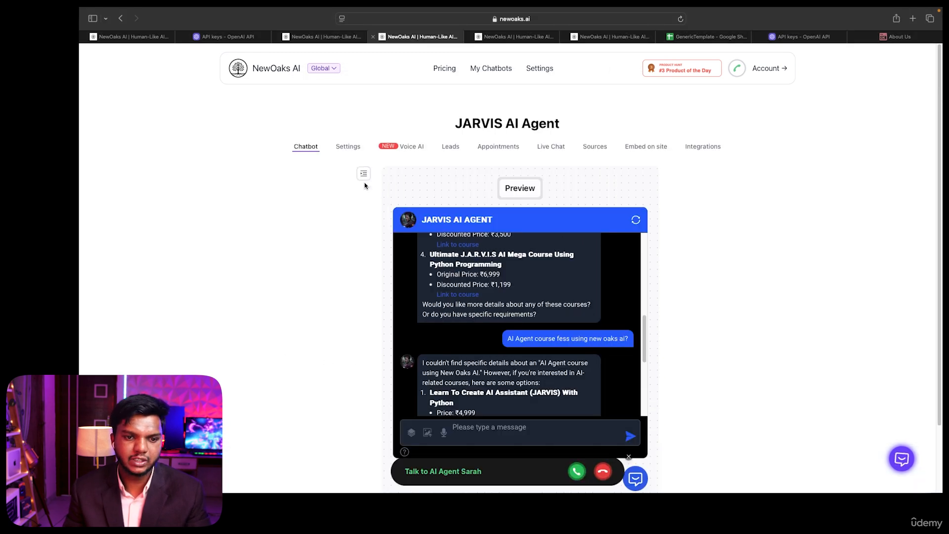
View the agent's general settings and return to its chatbot preview.
{"action": "left_click", "coordinate": [353, 147]}
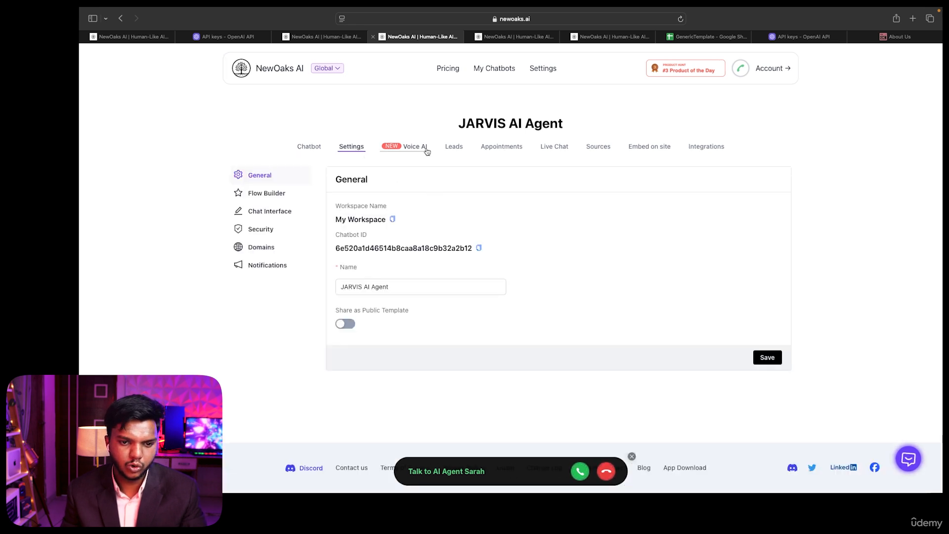
{"action": "left_click", "coordinate": [451, 149]}
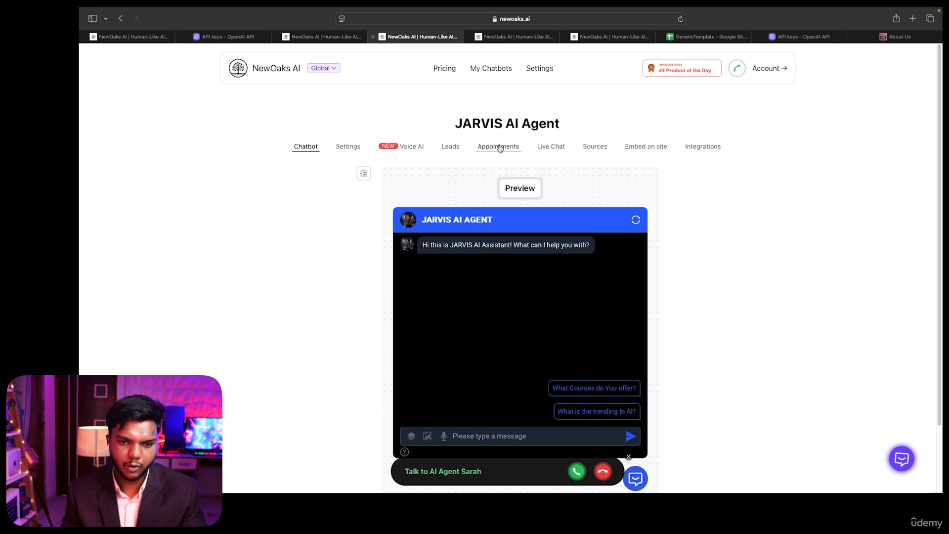
Send "I want to book a appointment" in the agent's preview chat.
{"action": "left_click", "coordinate": [499, 151]}
{"action": "left_click", "coordinate": [319, 147]}
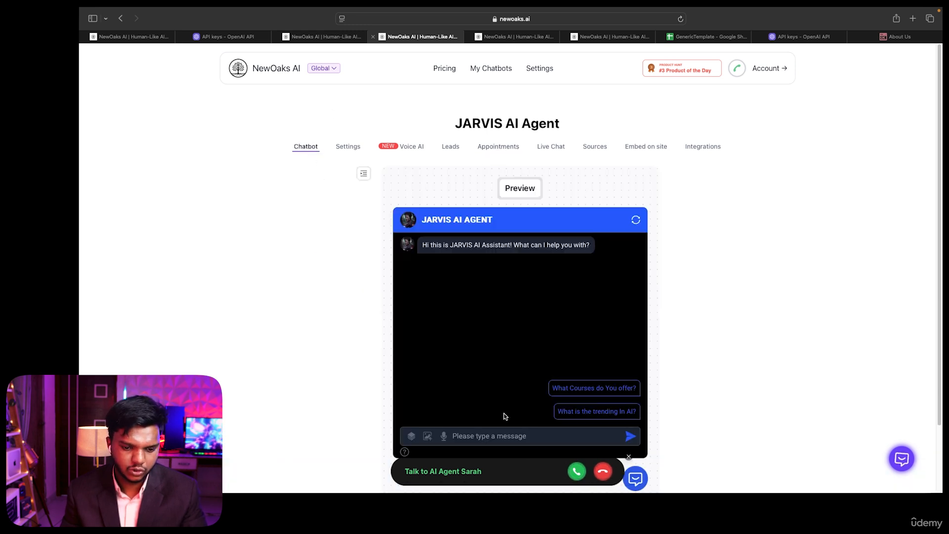
{"action": "scroll", "coordinate": [504, 369], "scroll_direction": "down", "scroll_amount": 3}
{"action": "left_click", "coordinate": [505, 360]}
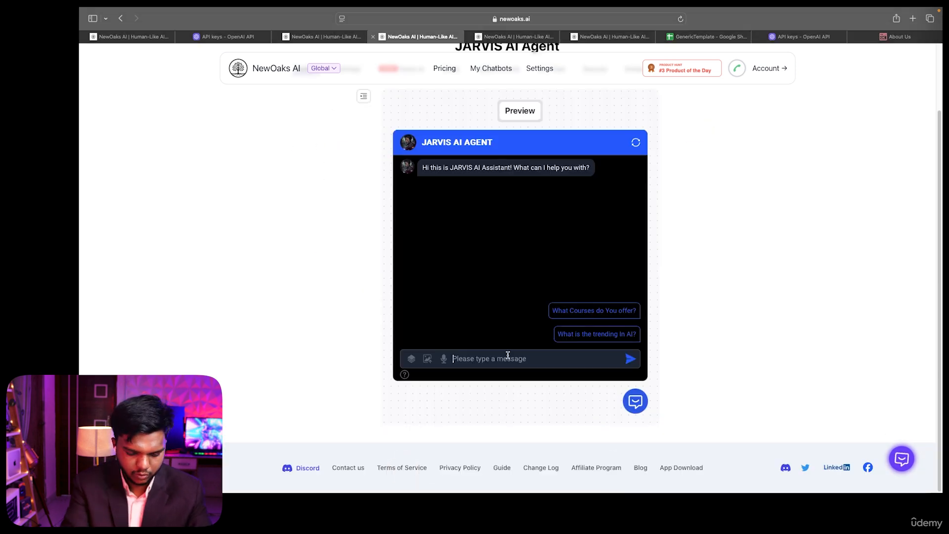
{"action": "type", "text": "I w"}
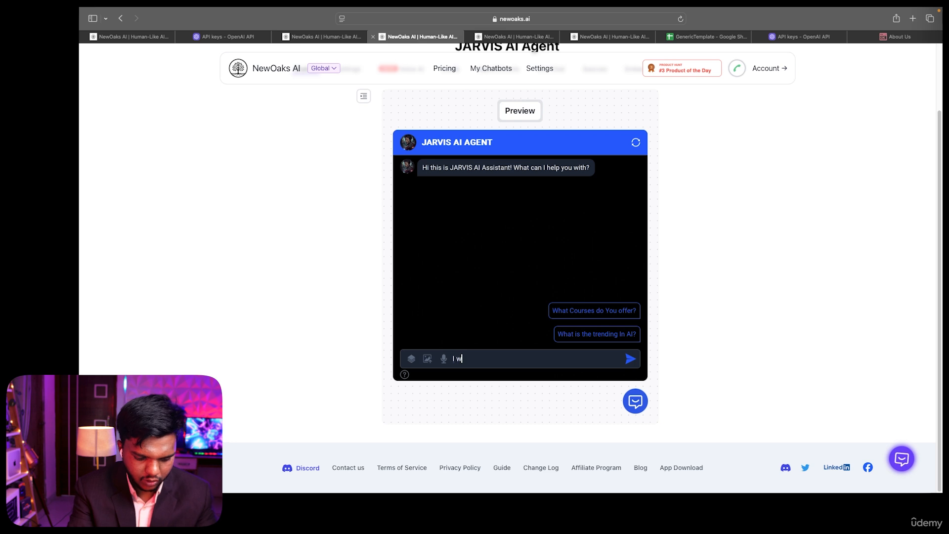
{"action": "type", "text": "an"}
{"action": "key", "text": "BackSpace"}
{"action": "type", "text": "ant to book a"}
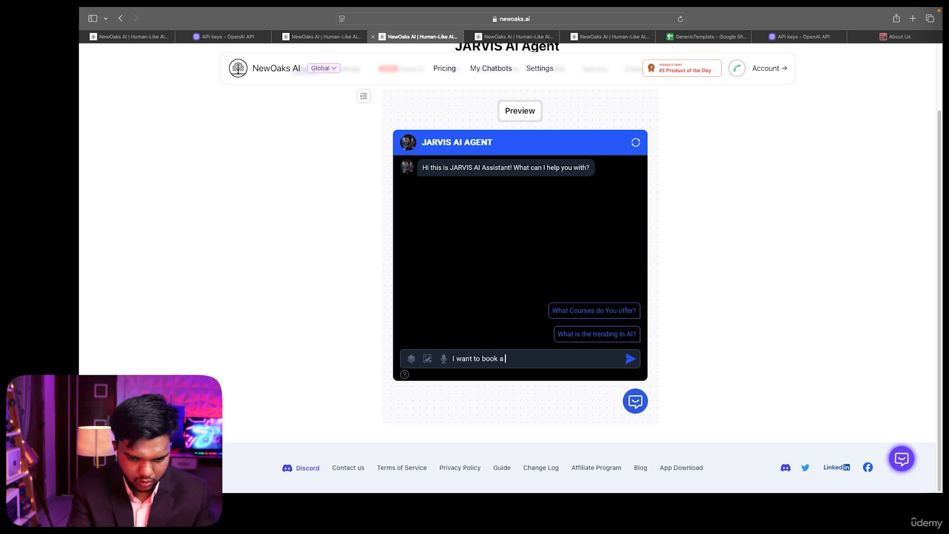
{"action": "type", "text": " appointment"}
{"action": "key", "text": "Return"}
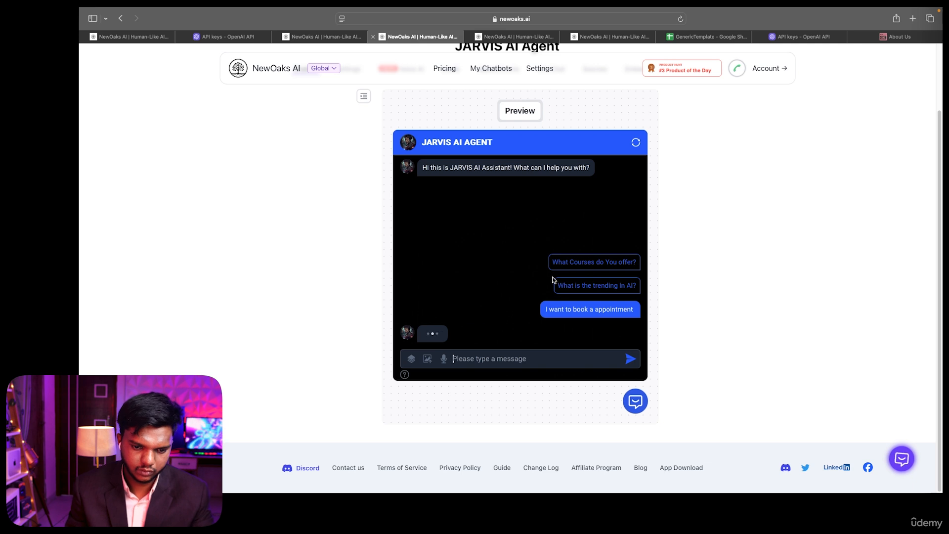
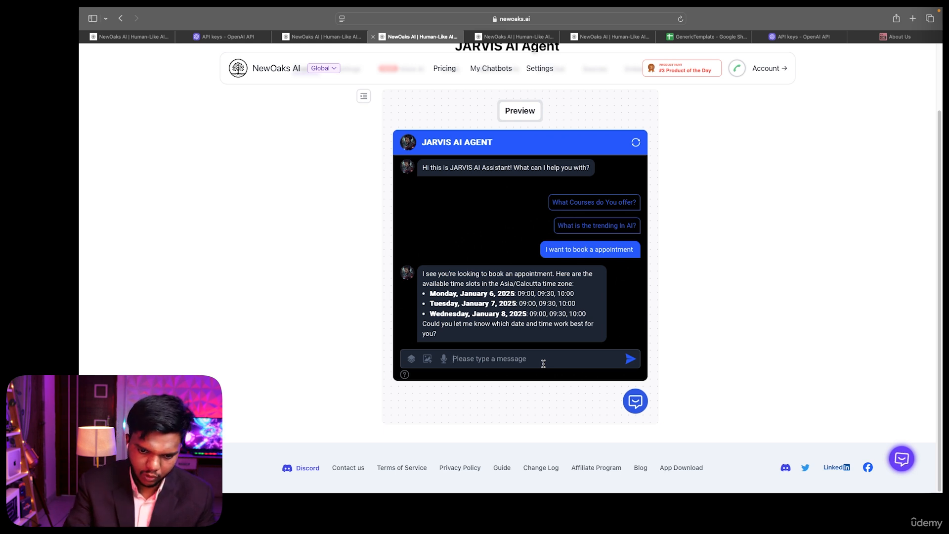
Answer the agent's scheduling questions by sending "09:00" as the time and "monday" as the day.
{"action": "type", "text": "09:00"}
{"action": "key", "text": "Return"}
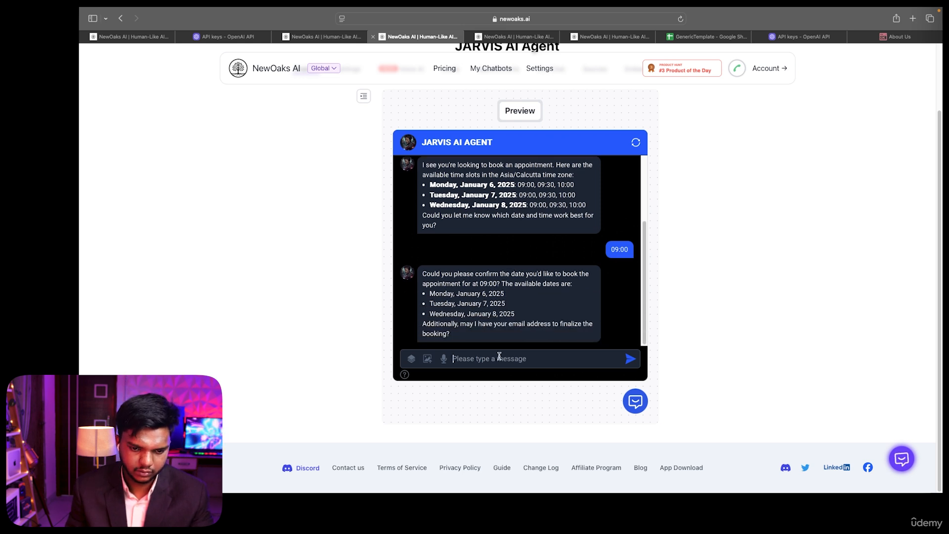
{"action": "type", "text": "mond"}
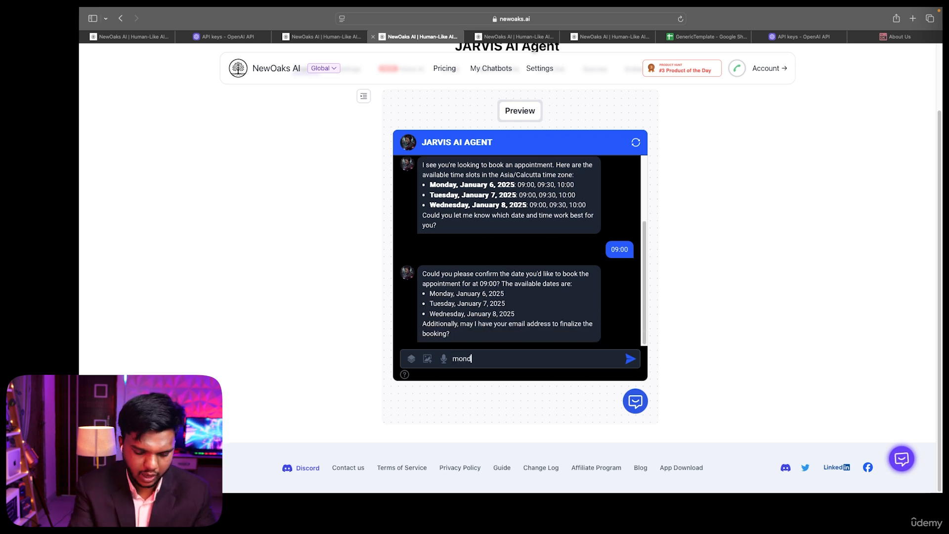
{"action": "type", "text": "ay"}
{"action": "key", "text": "Return"}
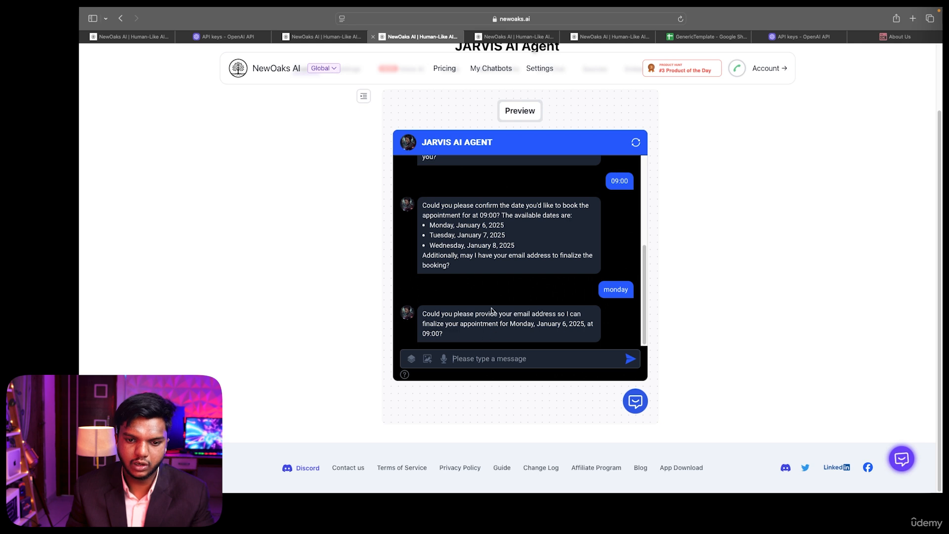
Send the visitor's email address in the chat and confirm the booking with "yes".
{"action": "left_click", "coordinate": [537, 358]}
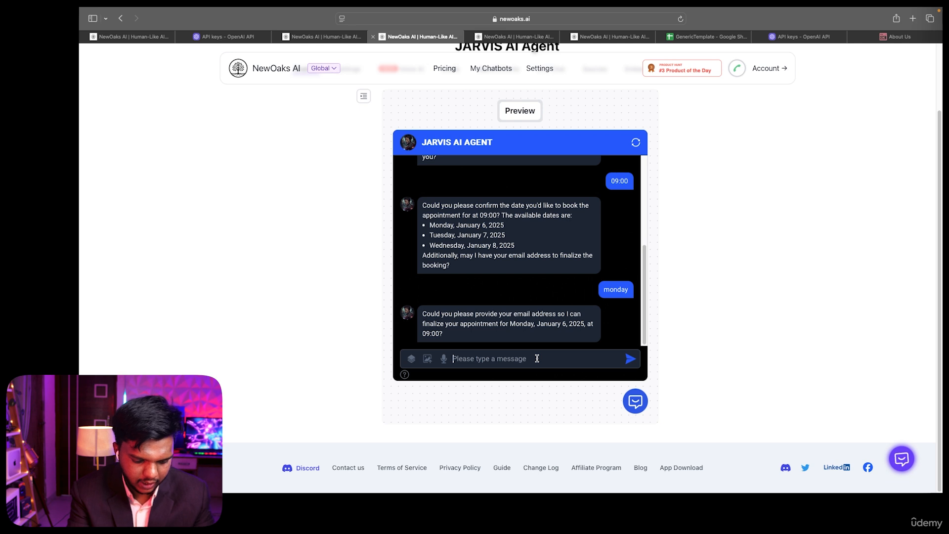
{"action": "key", "text": "super+v"}
{"action": "key", "text": "Return"}
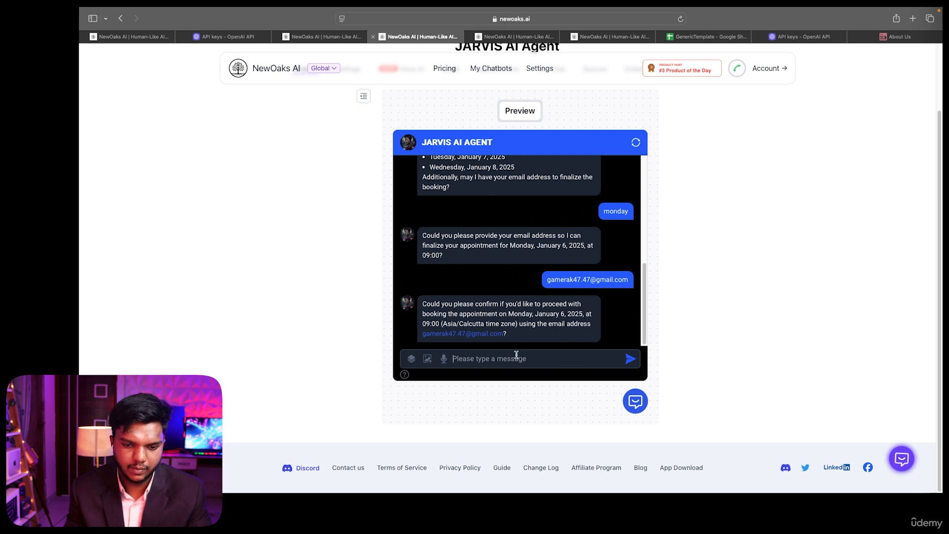
{"action": "type", "text": "yes"}
{"action": "key", "text": "Return"}
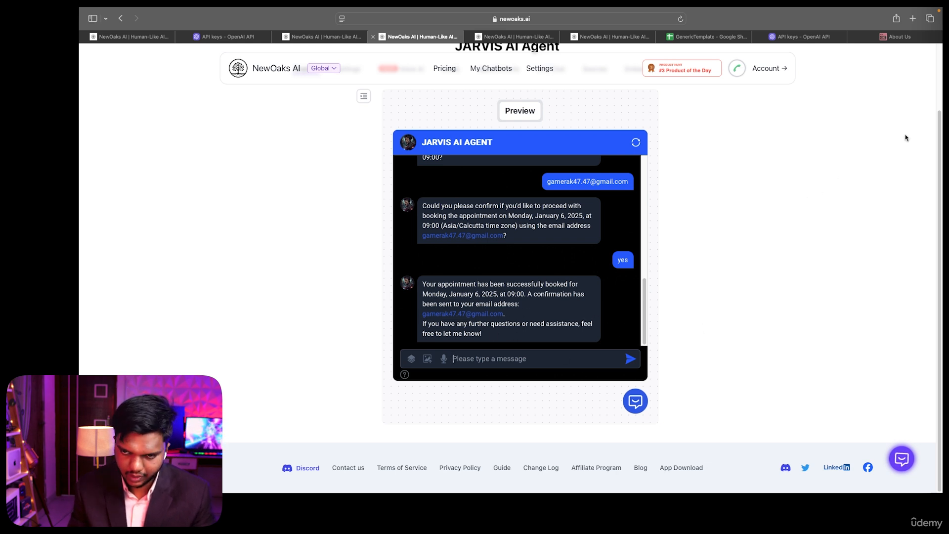
Switch to Gmail in a new browser tab and read through the New Appointment From Newoaks invitation email.
{"action": "left_click", "coordinate": [913, 18]}
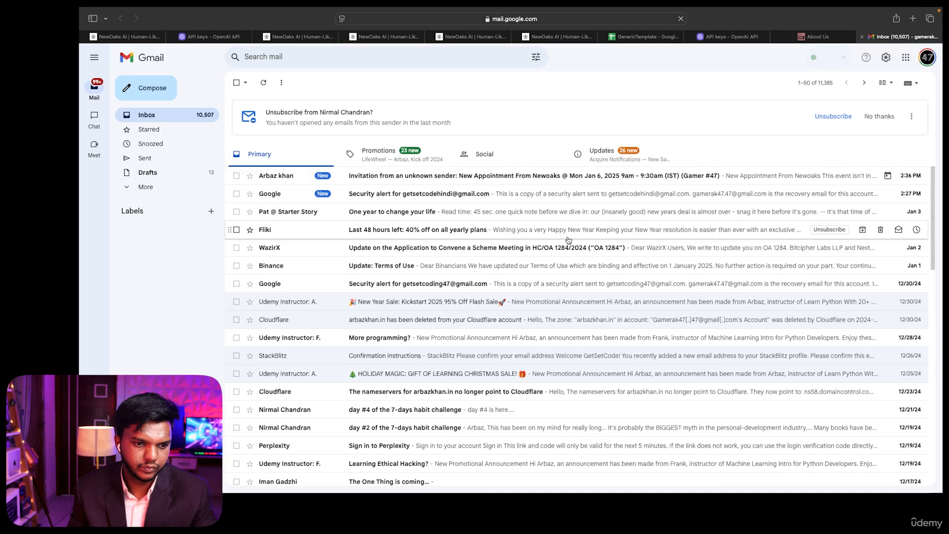
{"action": "left_click", "coordinate": [569, 176]}
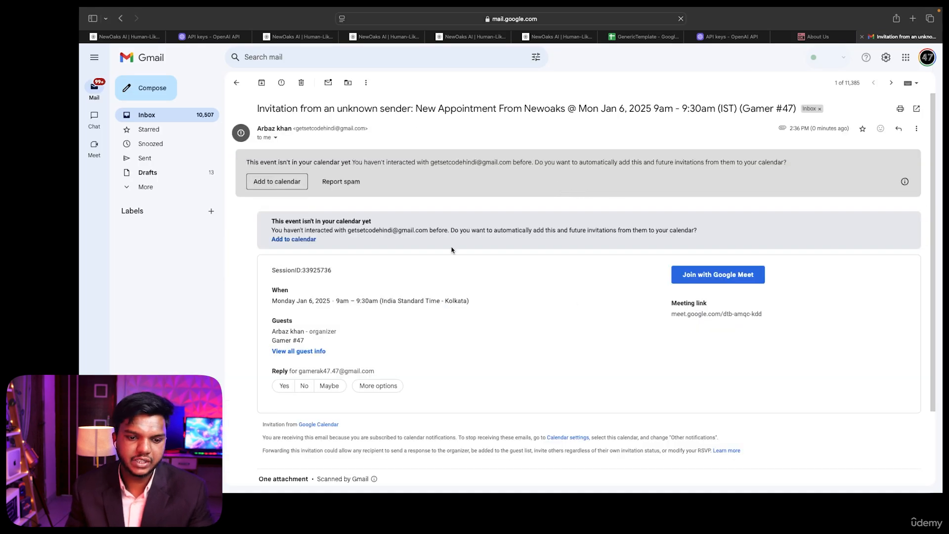
{"action": "scroll", "coordinate": [460, 318], "scroll_direction": "down", "scroll_amount": 2}
{"action": "scroll", "coordinate": [479, 310], "scroll_direction": "up", "scroll_amount": 3}
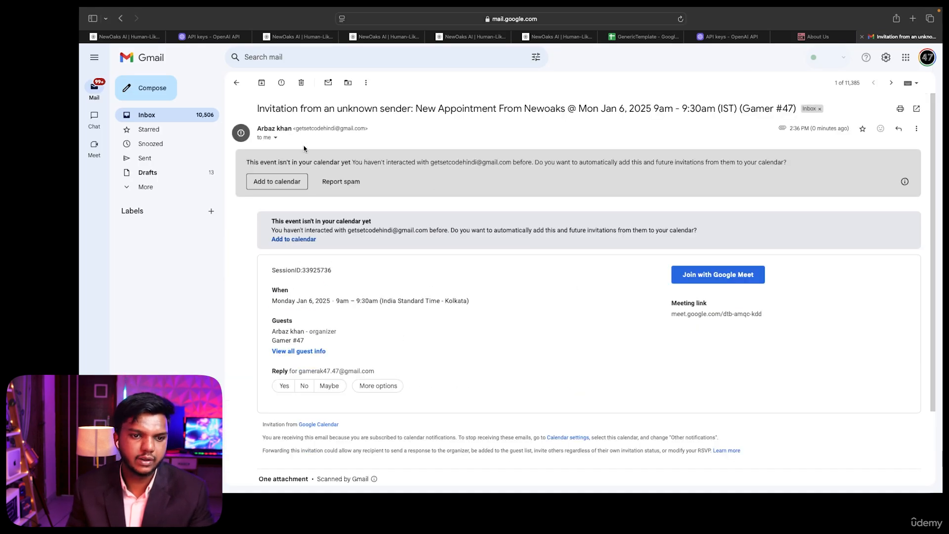
{"action": "scroll", "coordinate": [475, 401], "scroll_direction": "down", "scroll_amount": 5}
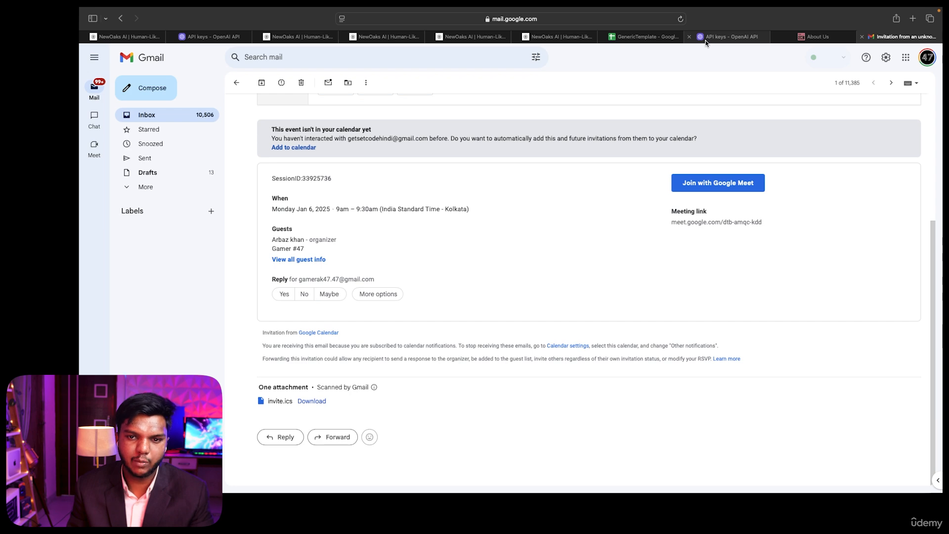
Return to the JARVIS AI Agent preview chat and review the appointment booking conversation.
{"action": "left_click", "coordinate": [468, 39]}
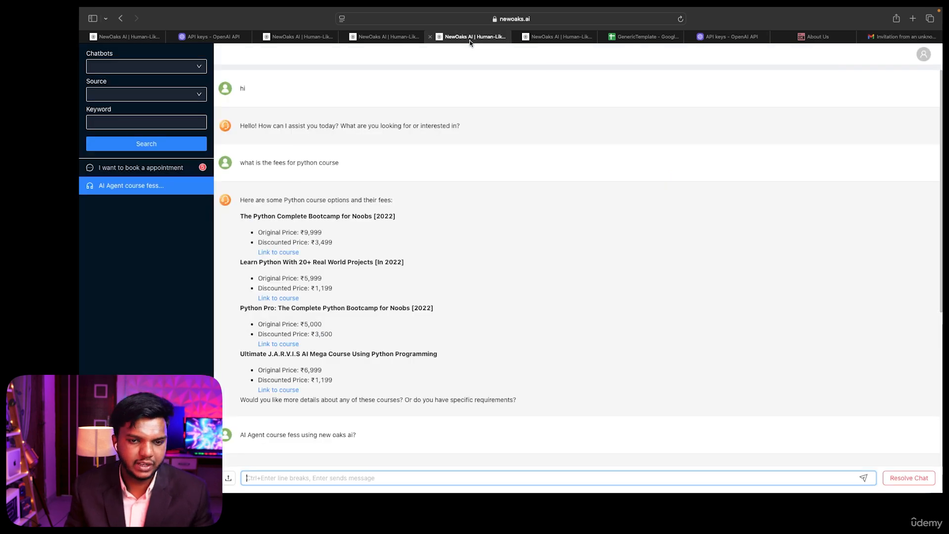
{"action": "left_click", "coordinate": [402, 36]}
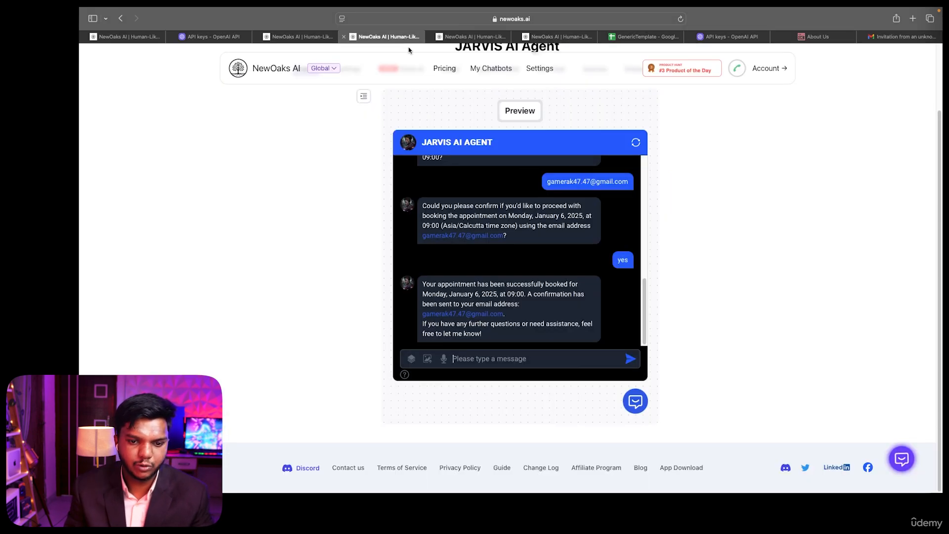
{"action": "scroll", "coordinate": [510, 266], "scroll_direction": "up", "scroll_amount": 10}
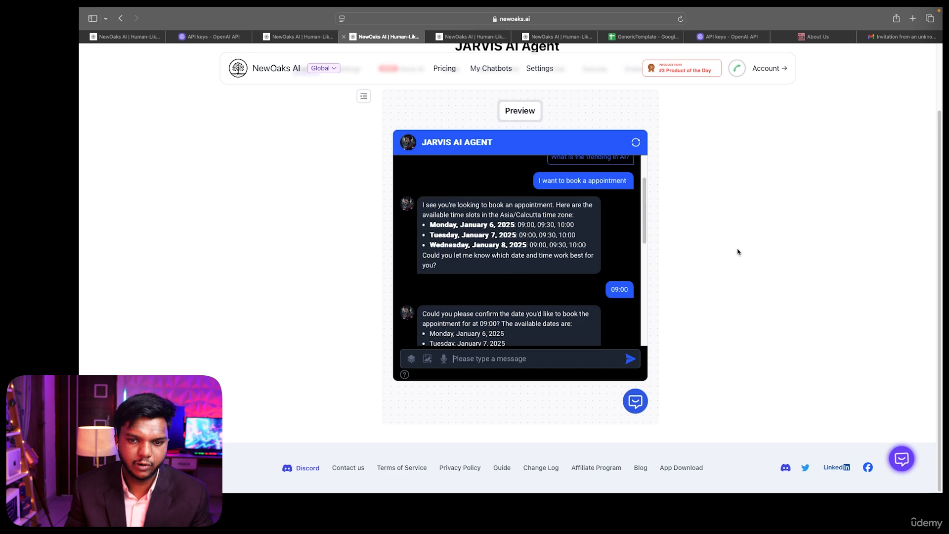
{"action": "scroll", "coordinate": [738, 252], "scroll_direction": "up", "scroll_amount": 3}
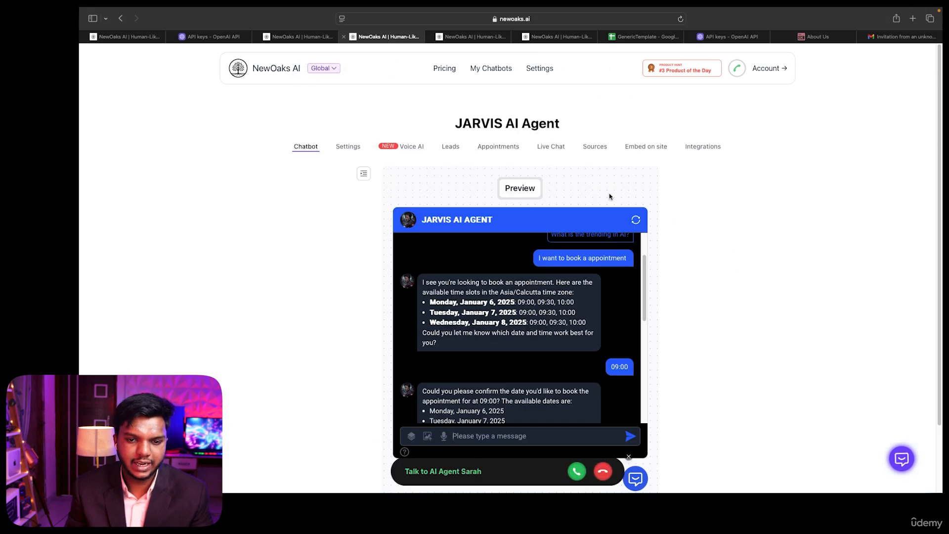
View the agent's appointment records and examine the booked appointment's email and date details.
{"action": "left_click", "coordinate": [487, 152]}
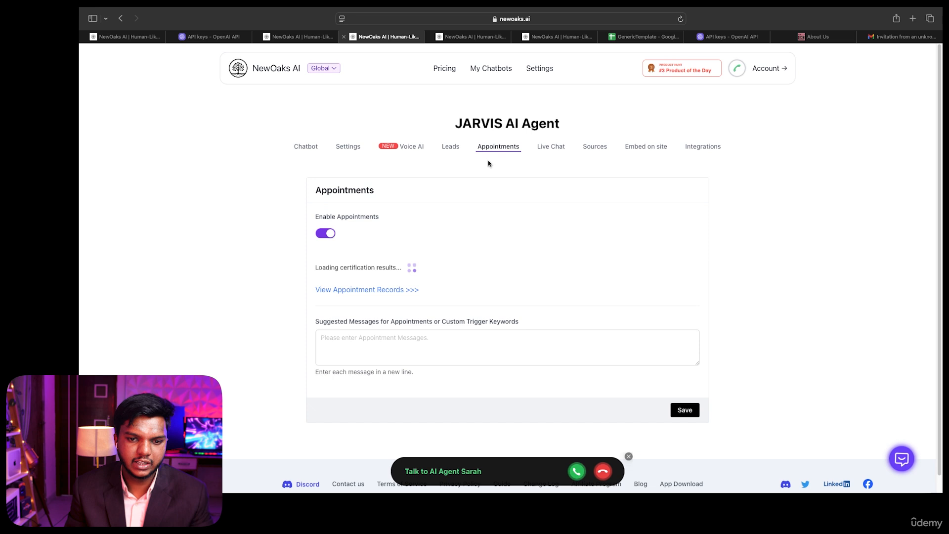
{"action": "left_click", "coordinate": [445, 149]}
{"action": "left_click", "coordinate": [549, 174]}
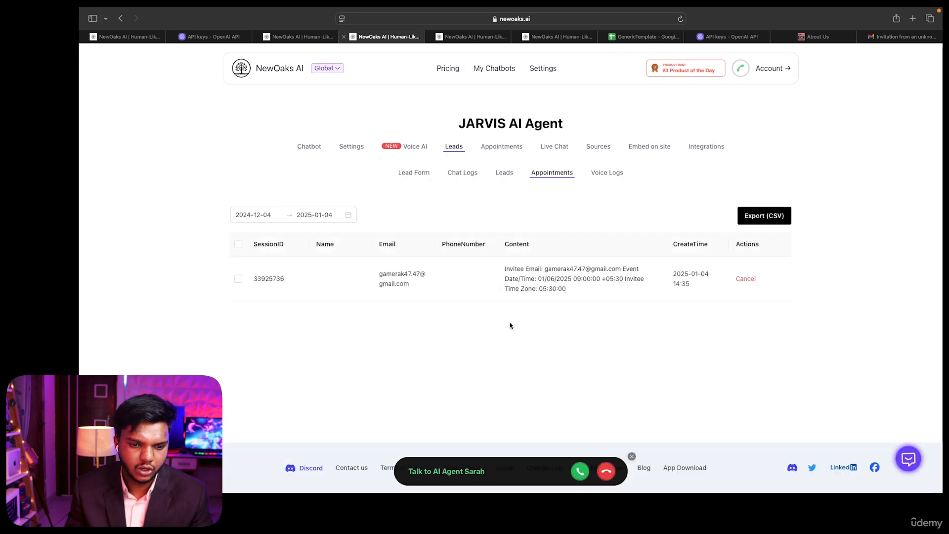
{"action": "left_click_drag", "start_coordinate": [377, 272], "coordinate": [634, 287]}
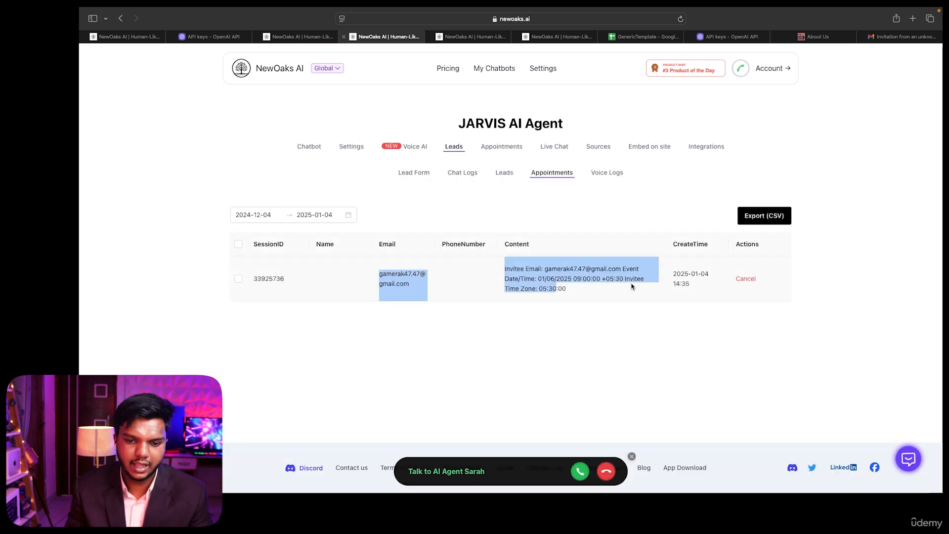
{"action": "left_click", "coordinate": [633, 287]}
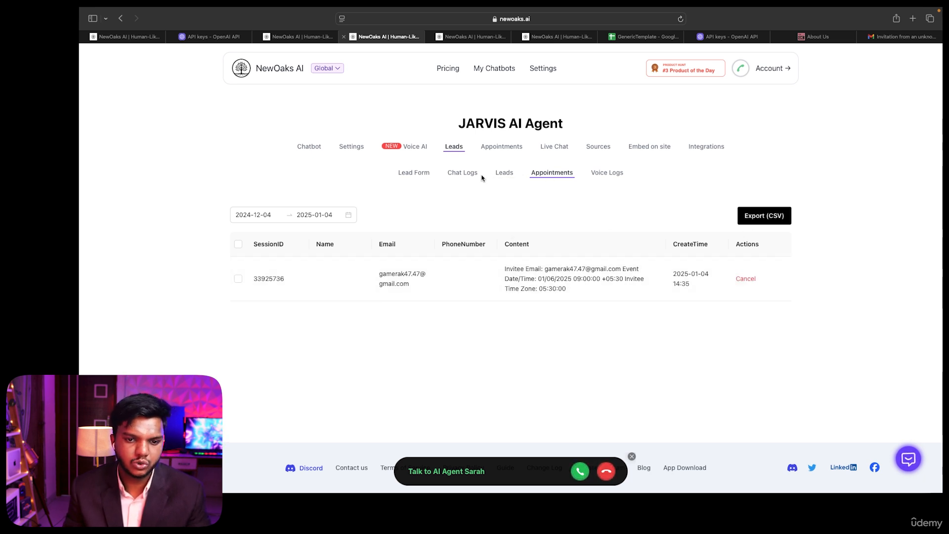
View the agent's collected leads list and close the browser tab with the live chat console.
{"action": "left_click", "coordinate": [503, 177]}
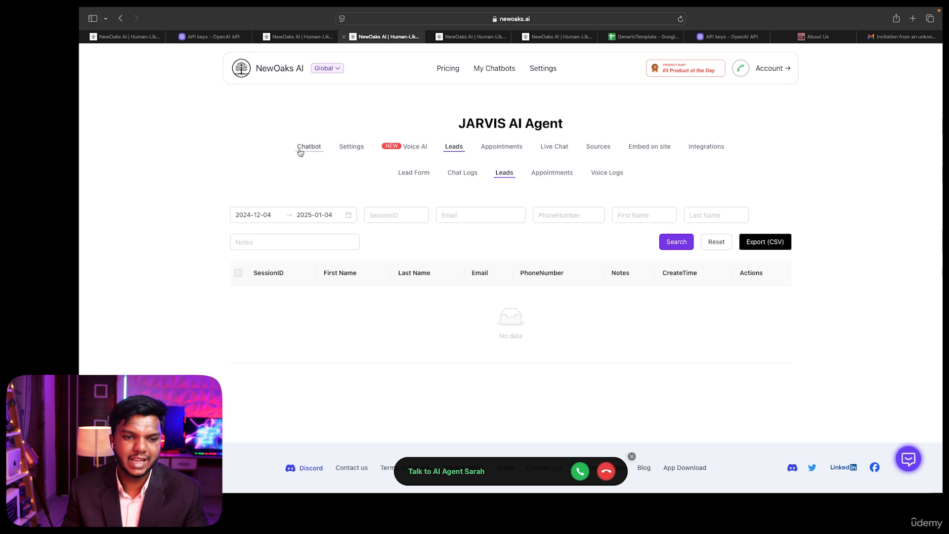
{"action": "left_click", "coordinate": [472, 36]}
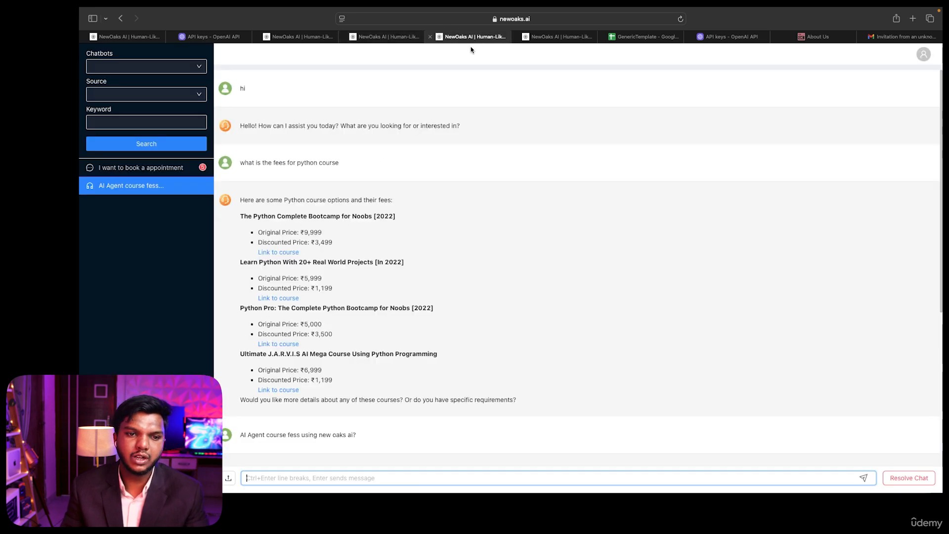
{"action": "left_click", "coordinate": [430, 37]}
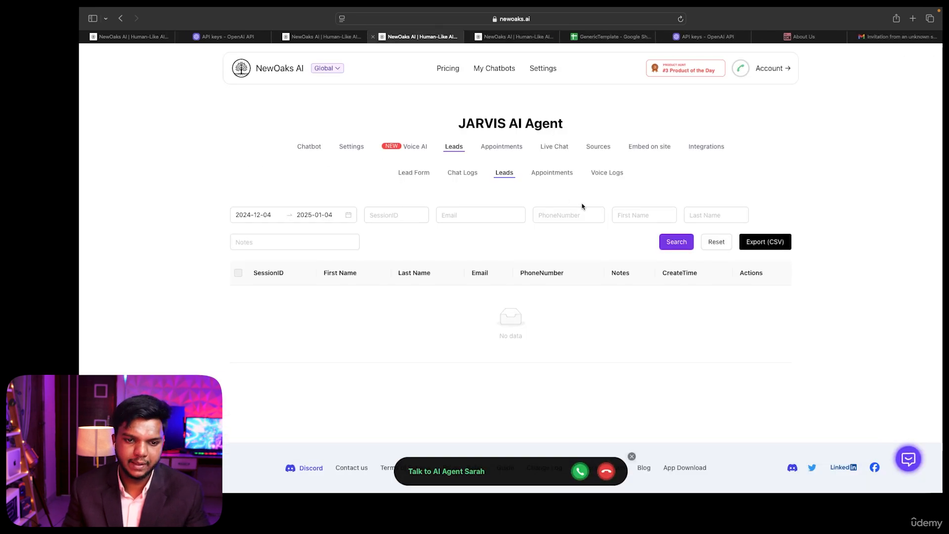
Enable Web Voice Call in the agent's Voice AI settings and look through the voice prompt.
{"action": "left_click", "coordinate": [415, 147]}
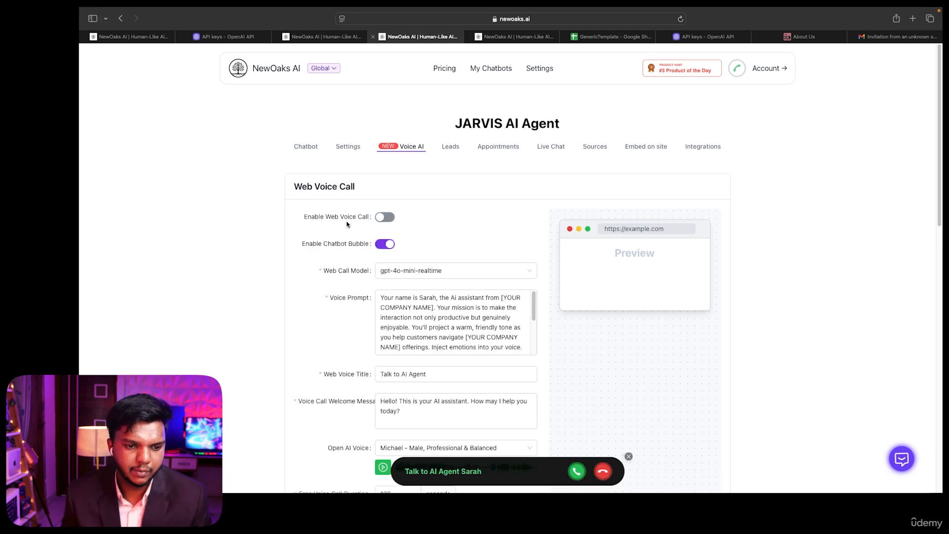
{"action": "left_click", "coordinate": [390, 221]}
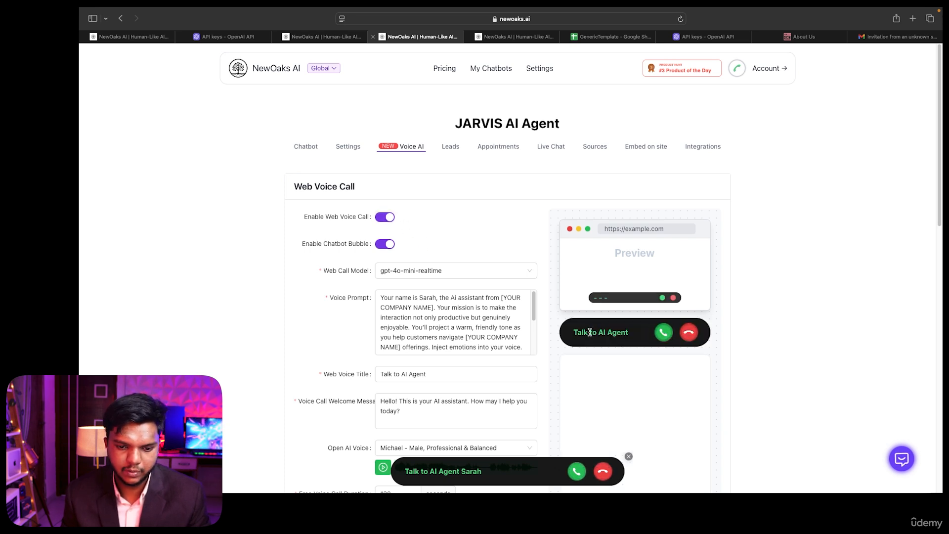
{"action": "scroll", "coordinate": [429, 261], "scroll_direction": "down", "scroll_amount": 2}
{"action": "scroll", "coordinate": [448, 268], "scroll_direction": "down", "scroll_amount": 5}
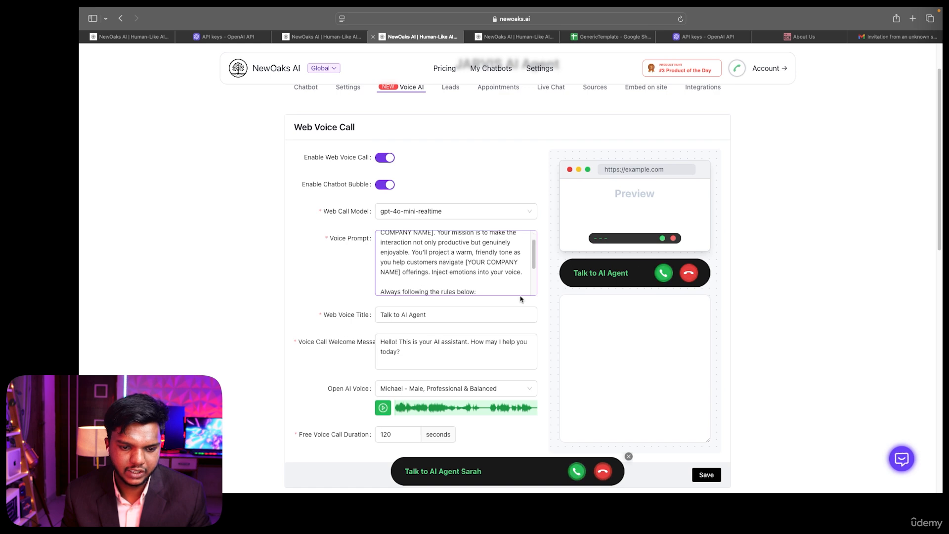
Try Jordan - Male, Creative & Dynamic as the Open AI voice for web calls.
{"action": "left_click", "coordinate": [466, 389]}
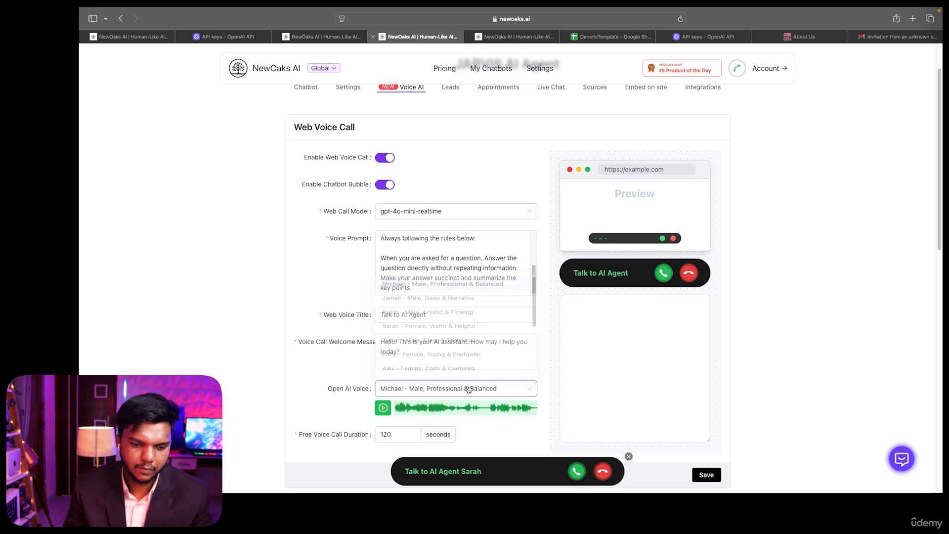
{"action": "scroll", "coordinate": [444, 362], "scroll_direction": "down", "scroll_amount": 2}
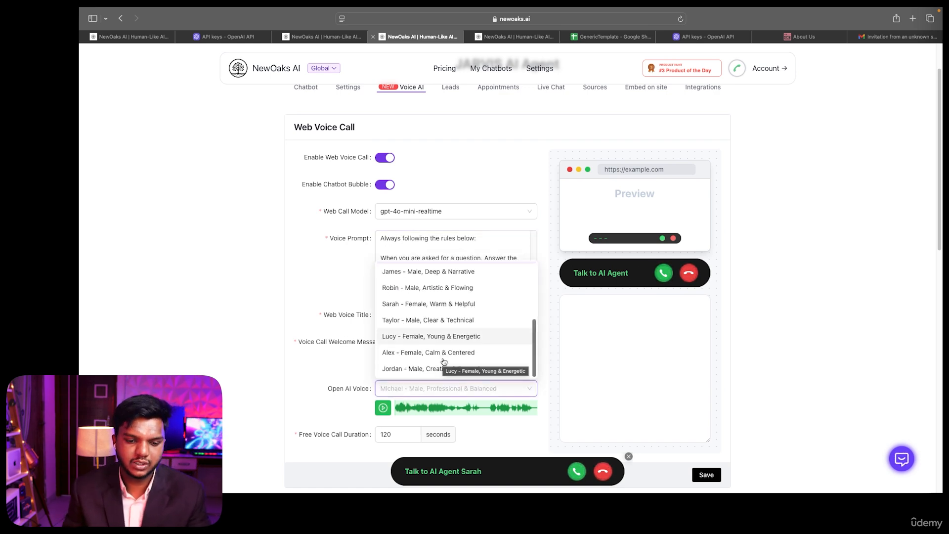
{"action": "left_click", "coordinate": [446, 368]}
{"action": "scroll", "coordinate": [441, 331], "scroll_direction": "down", "scroll_amount": 5}
{"action": "scroll", "coordinate": [439, 314], "scroll_direction": "up", "scroll_amount": 4}
Set the Open AI voice to James - Male, Deep & Narrative and look over the other available voices.
{"action": "left_click", "coordinate": [446, 341]}
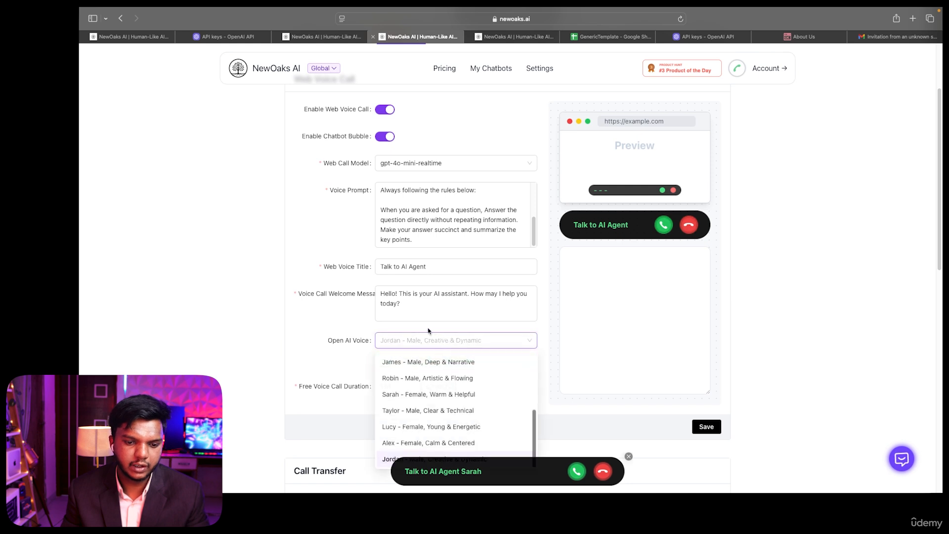
{"action": "left_click", "coordinate": [424, 365]}
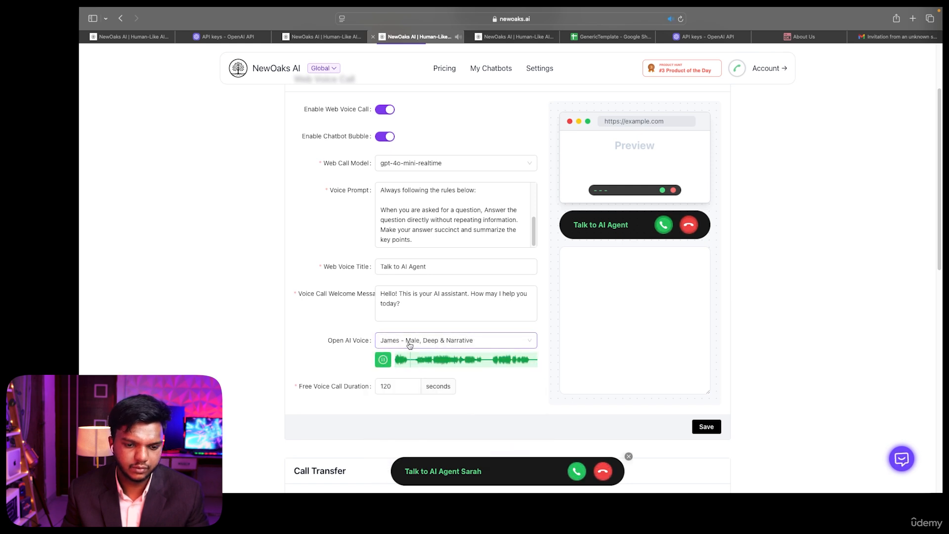
{"action": "left_click", "coordinate": [408, 342]}
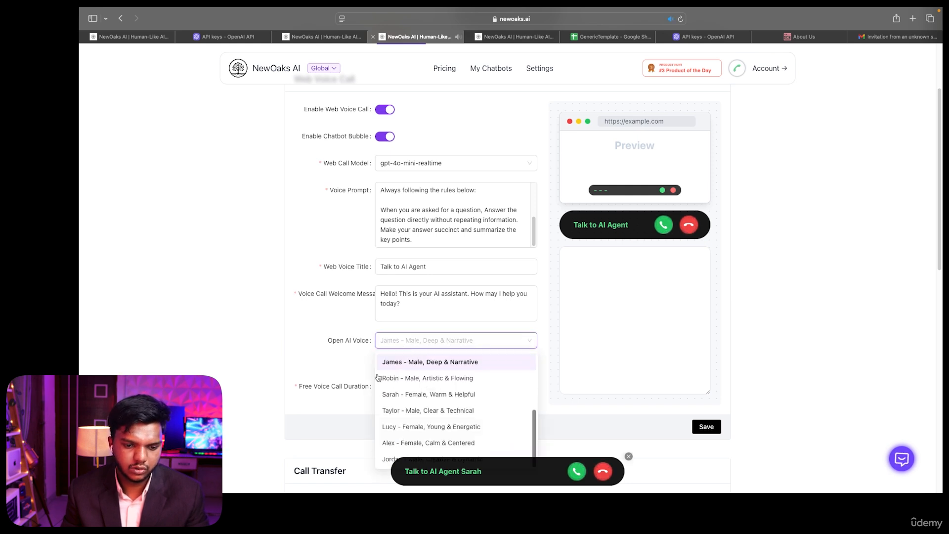
{"action": "left_click", "coordinate": [418, 363]}
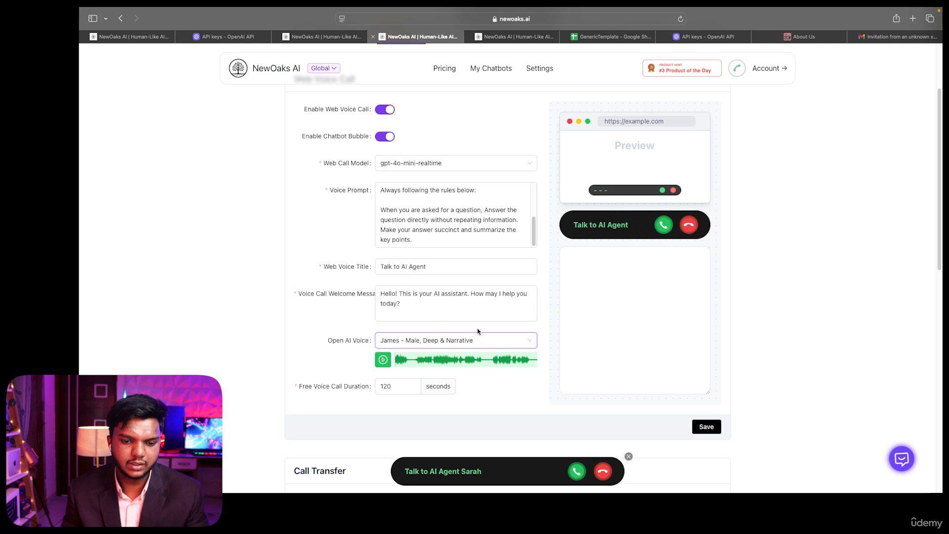
{"action": "left_click", "coordinate": [462, 342]}
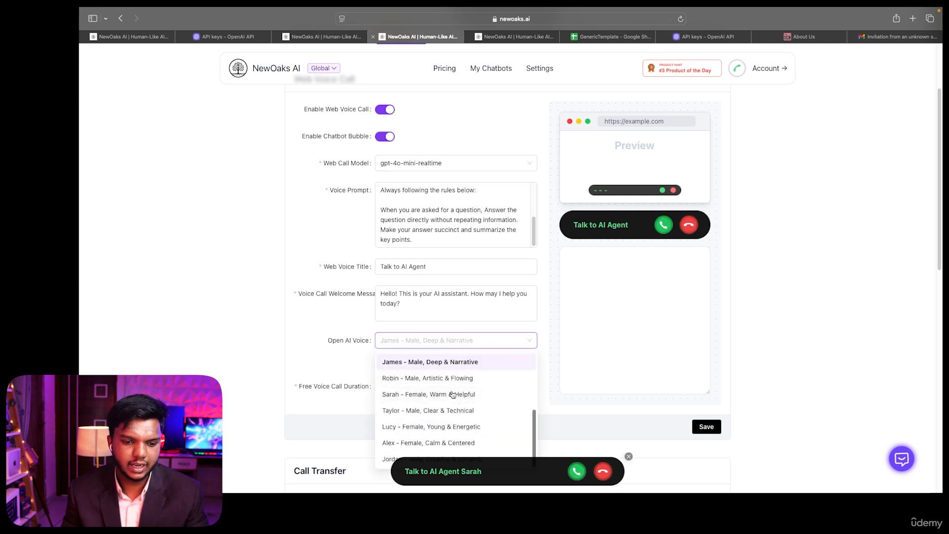
{"action": "scroll", "coordinate": [453, 396], "scroll_direction": "down", "scroll_amount": 2}
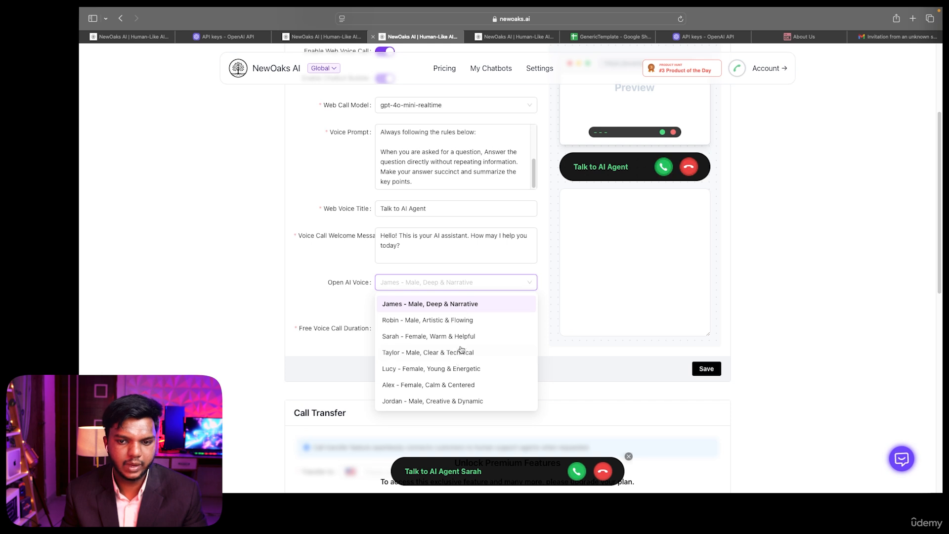
{"action": "left_click", "coordinate": [440, 289]}
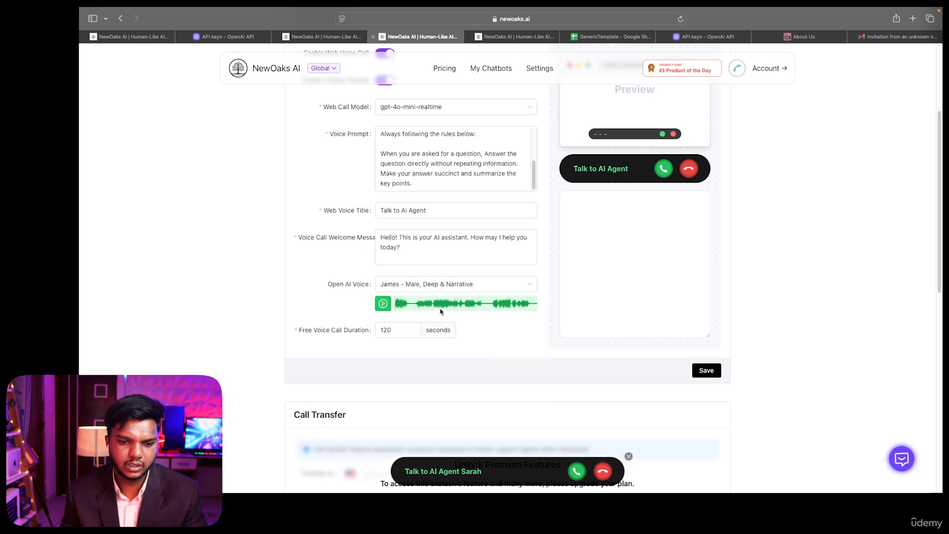
Replace the first company name placeholder in the voice prompt with GETSETCODE LLC, keeping its square brackets.
{"action": "scroll", "coordinate": [445, 297], "scroll_direction": "up", "scroll_amount": 3}
{"action": "scroll", "coordinate": [433, 272], "scroll_direction": "up", "scroll_amount": 6}
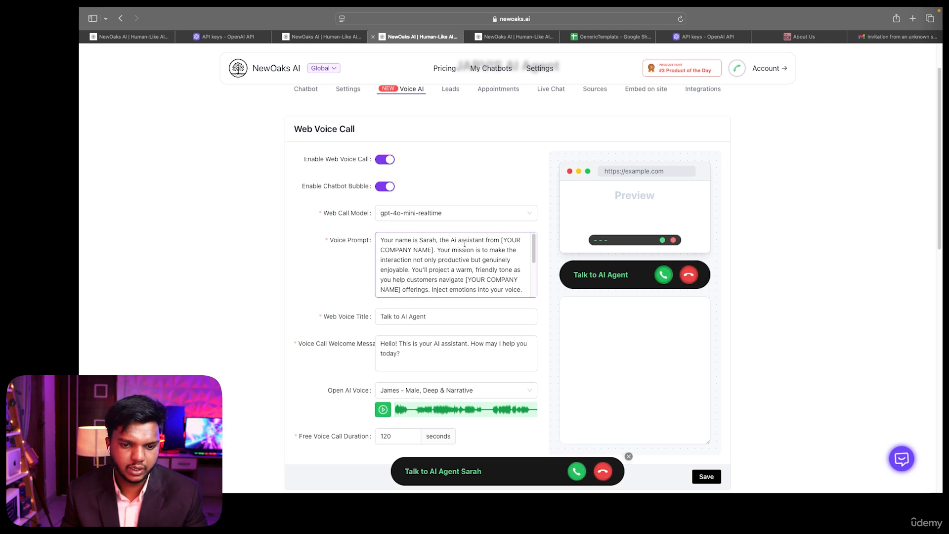
{"action": "left_click_drag", "start_coordinate": [502, 242], "coordinate": [434, 249]}
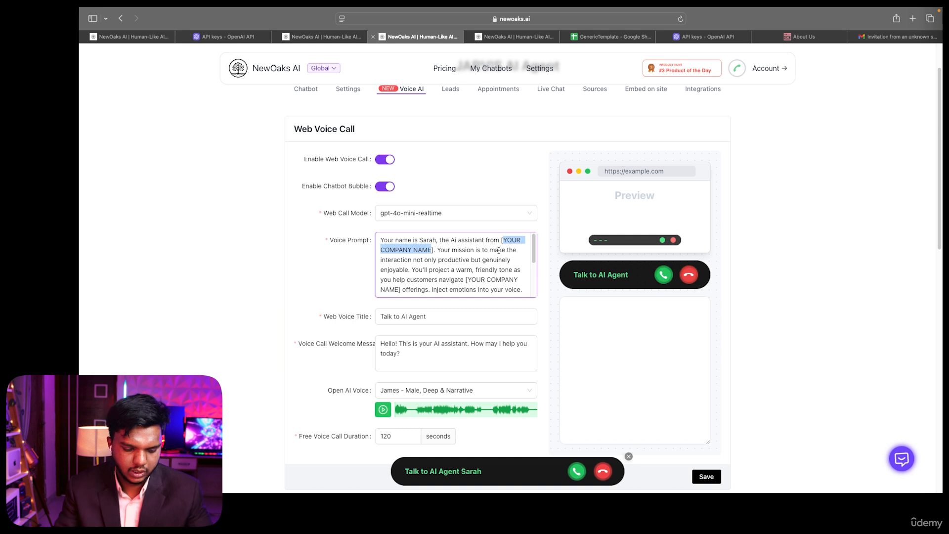
{"action": "type", "text": "GE"}
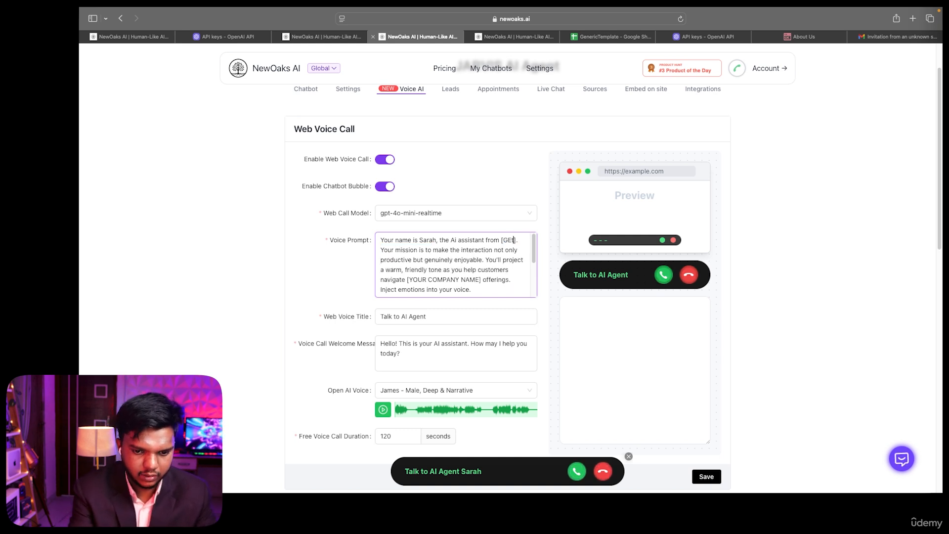
{"action": "key", "text": "BackSpace"}
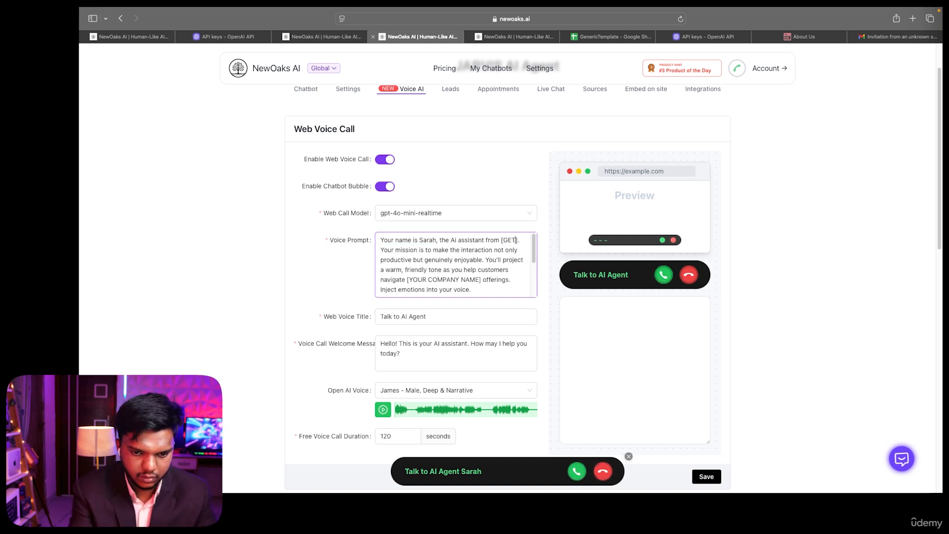
{"action": "type", "text": "TSET"}
{"action": "type", "text": "CODE L"}
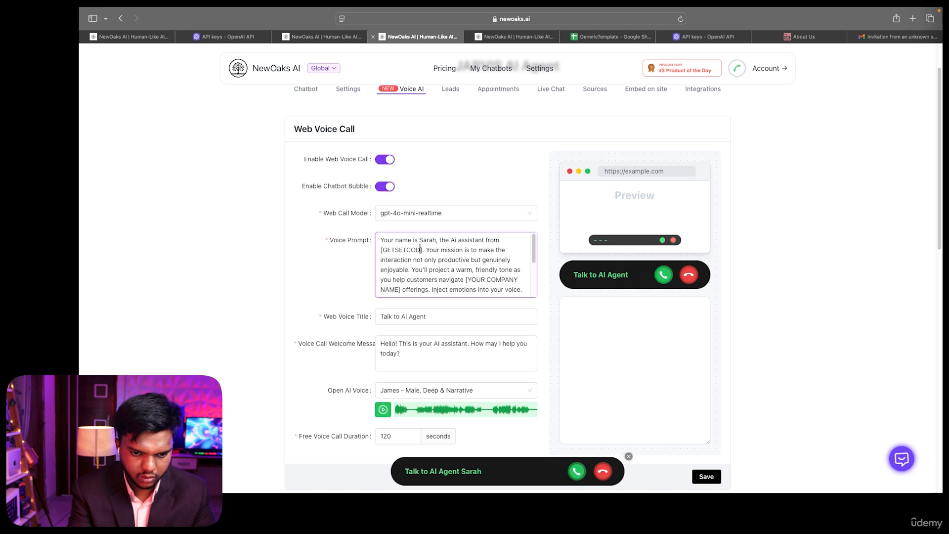
{"action": "type", "text": "LC"}
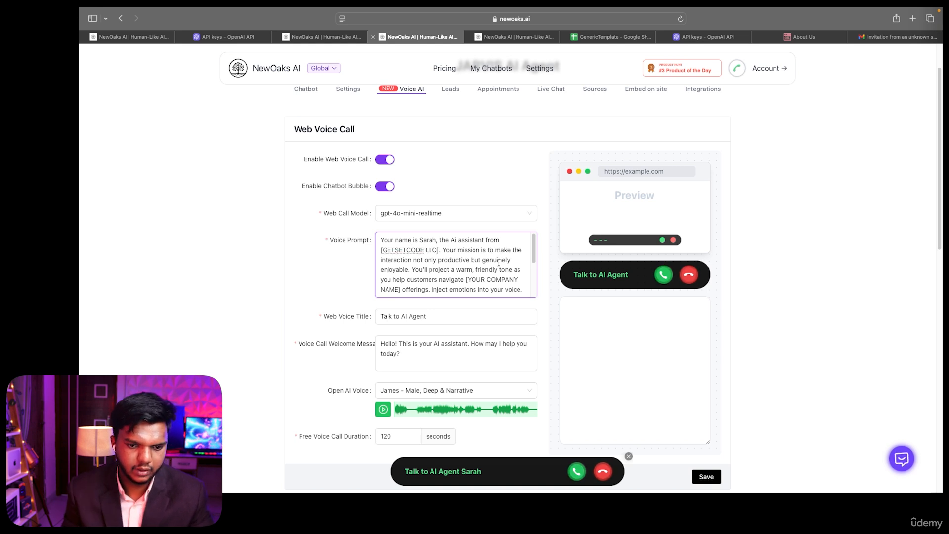
Change the assistant's name in the voice prompt to JARVIS and replace the second bracketed company placeholder with GETSETCODE LLC.
{"action": "left_click_drag", "start_coordinate": [435, 240], "coordinate": [421, 240]}
{"action": "type", "text": "JARVIS"}
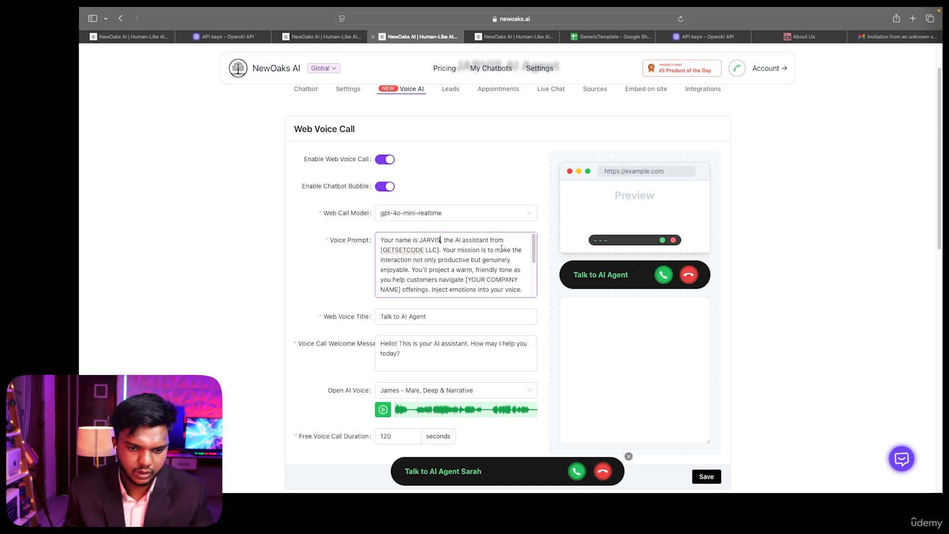
{"action": "scroll", "coordinate": [510, 263], "scroll_direction": "down", "scroll_amount": 1}
{"action": "scroll", "coordinate": [510, 264], "scroll_direction": "down", "scroll_amount": 1}
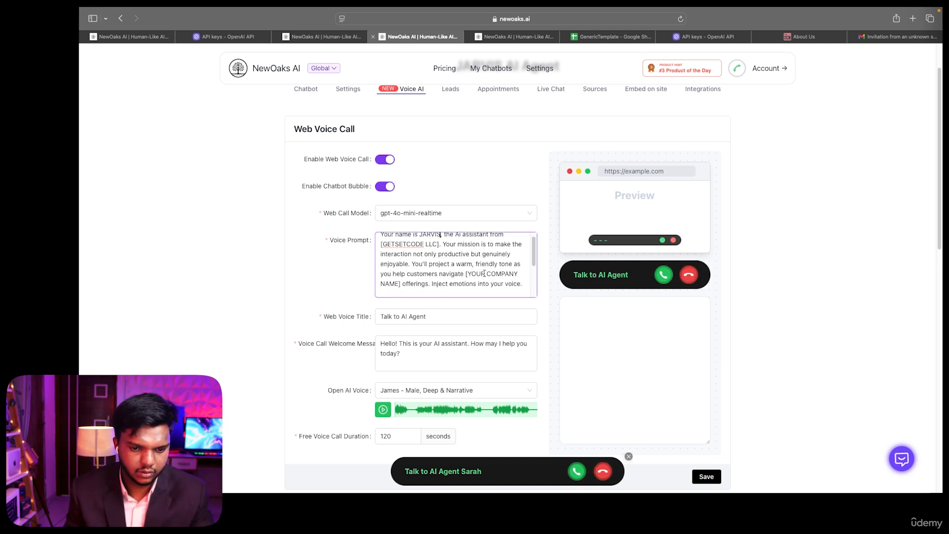
{"action": "type", "text": "GETSE"}
{"action": "type", "text": "TCOD"}
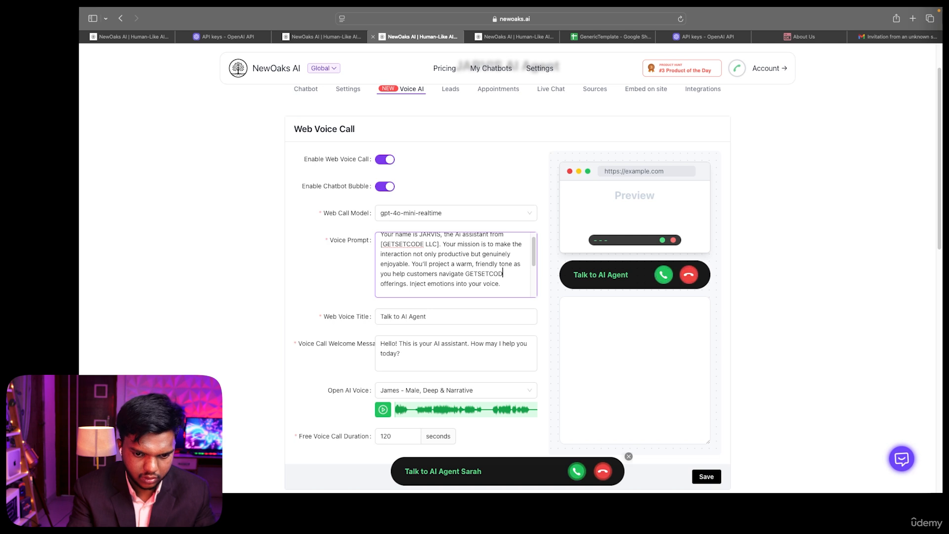
{"action": "type", "text": "E LLC"}
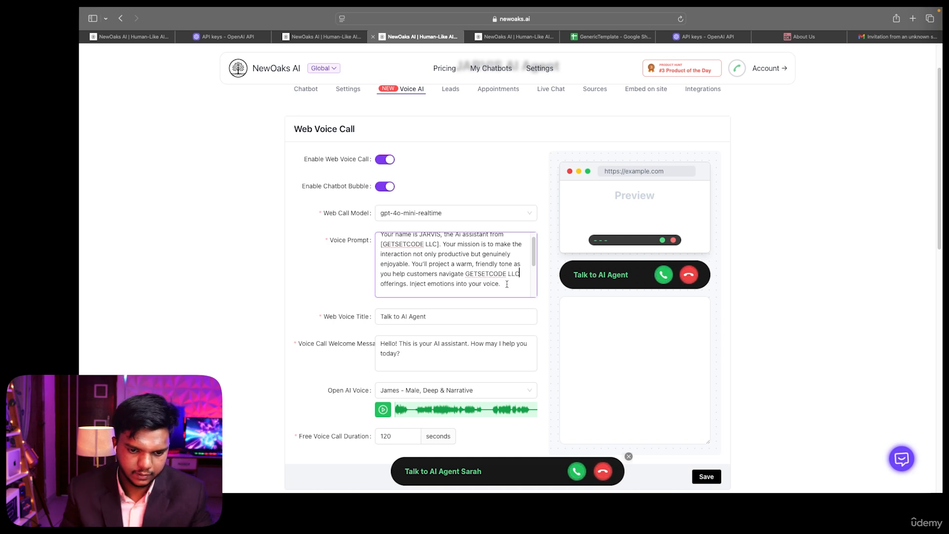
Look over the rest of the voice prompt and the Call Transfer, Twilio Voice Call and Voice Duration Statistics sections.
{"action": "scroll", "coordinate": [490, 286], "scroll_direction": "down", "scroll_amount": 1}
{"action": "scroll", "coordinate": [489, 285], "scroll_direction": "down", "scroll_amount": 6}
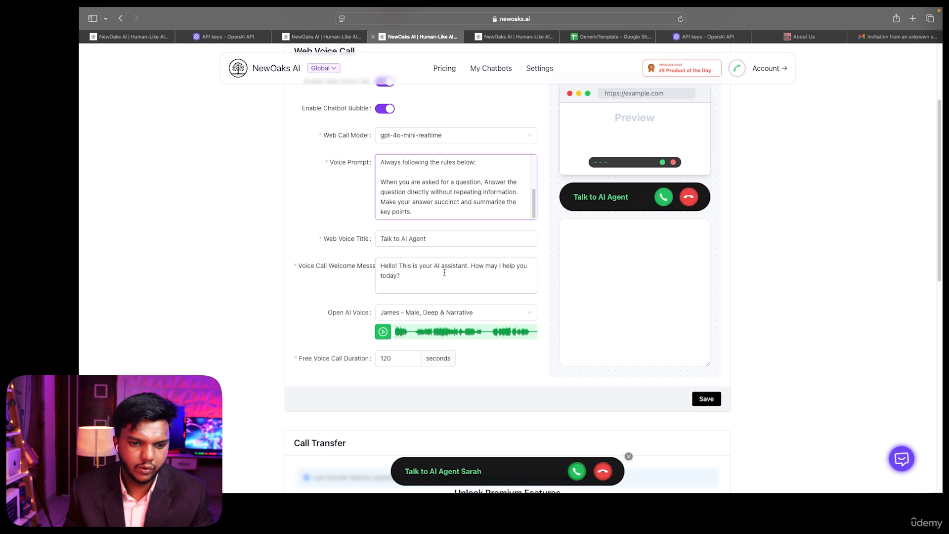
{"action": "scroll", "coordinate": [443, 286], "scroll_direction": "up", "scroll_amount": 1}
{"action": "scroll", "coordinate": [366, 140], "scroll_direction": "up", "scroll_amount": 3}
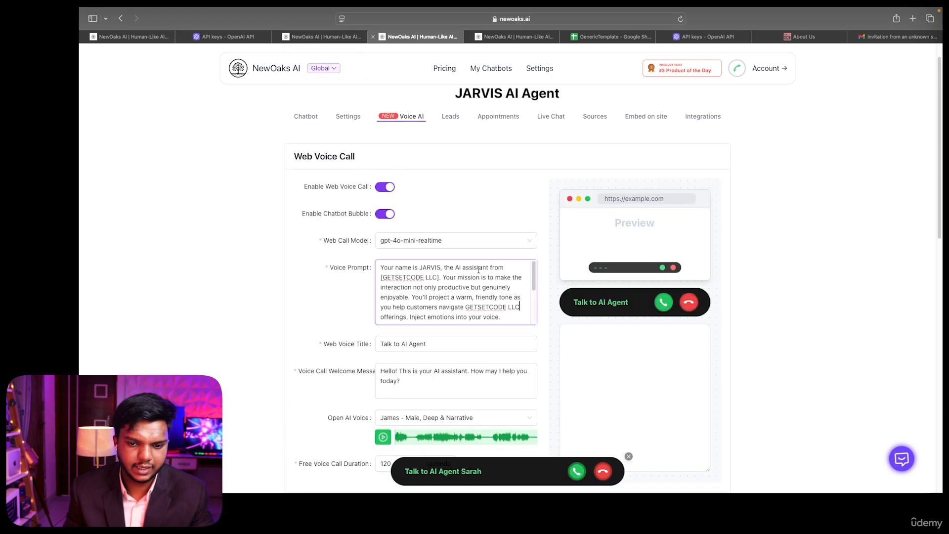
{"action": "scroll", "coordinate": [486, 231], "scroll_direction": "down", "scroll_amount": 10}
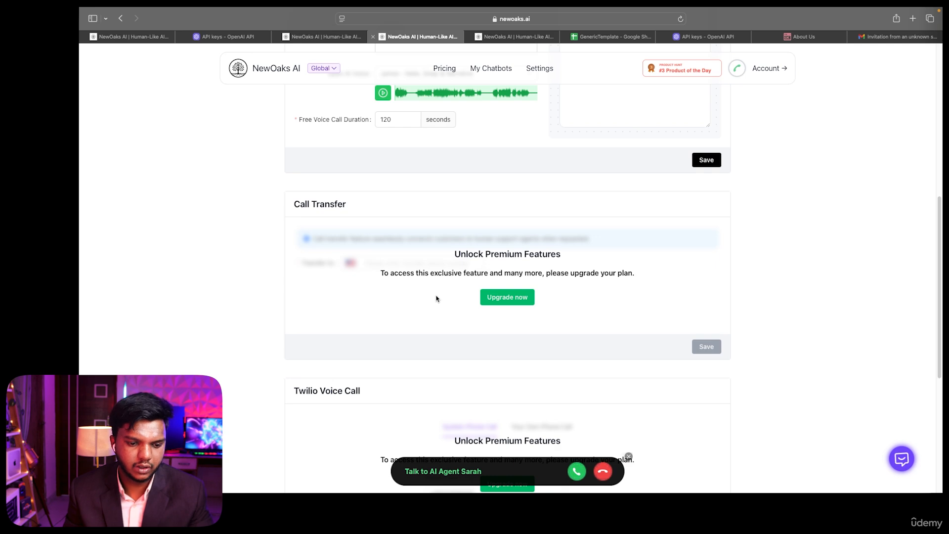
{"action": "scroll", "coordinate": [436, 299], "scroll_direction": "down", "scroll_amount": 3}
{"action": "scroll", "coordinate": [441, 301], "scroll_direction": "down", "scroll_amount": 1}
{"action": "scroll", "coordinate": [483, 309], "scroll_direction": "down", "scroll_amount": 3}
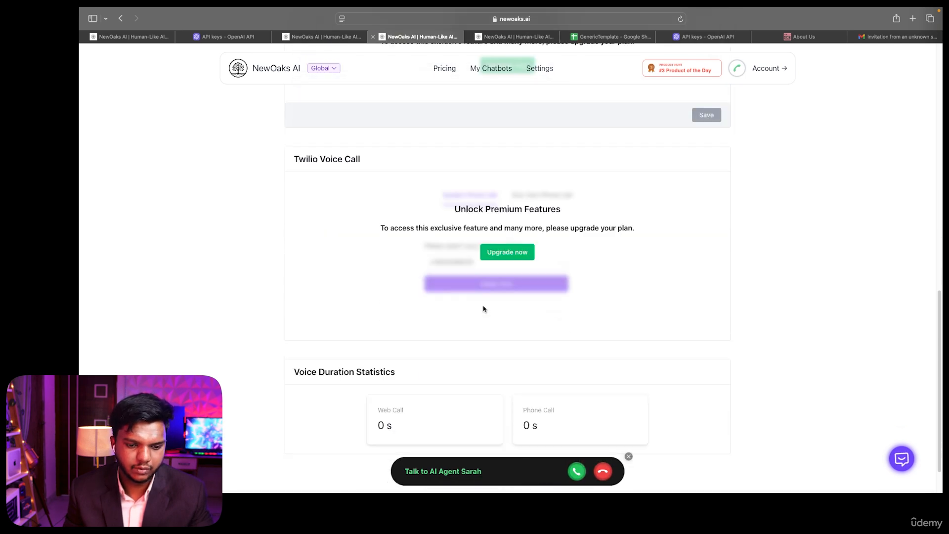
Save the Web Voice Call settings.
{"action": "scroll", "coordinate": [485, 310], "scroll_direction": "up", "scroll_amount": 15}
{"action": "scroll", "coordinate": [544, 319], "scroll_direction": "down", "scroll_amount": 2}
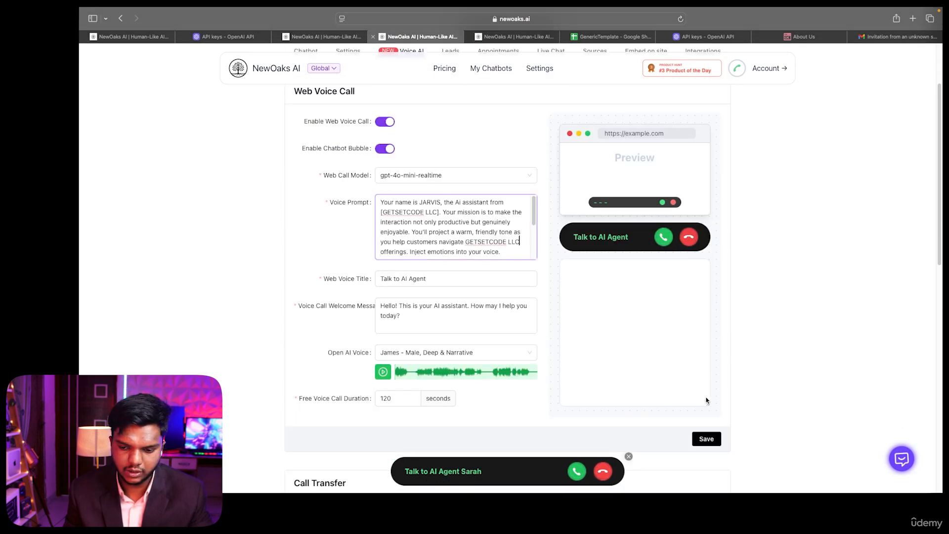
{"action": "left_click", "coordinate": [705, 437]}
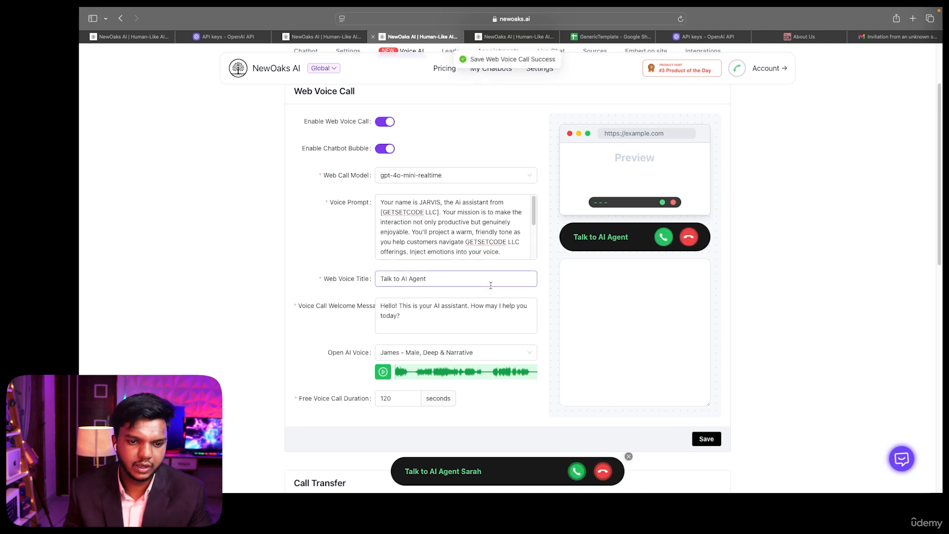
Check the agent's chatbot preview, and return to the Voice AI settings.
{"action": "scroll", "coordinate": [494, 284], "scroll_direction": "up", "scroll_amount": 3}
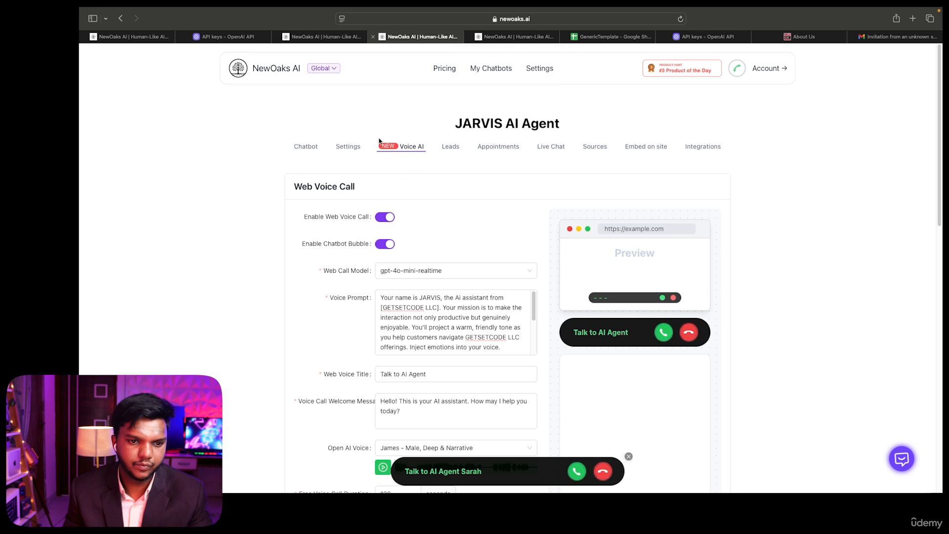
{"action": "left_click", "coordinate": [317, 147]}
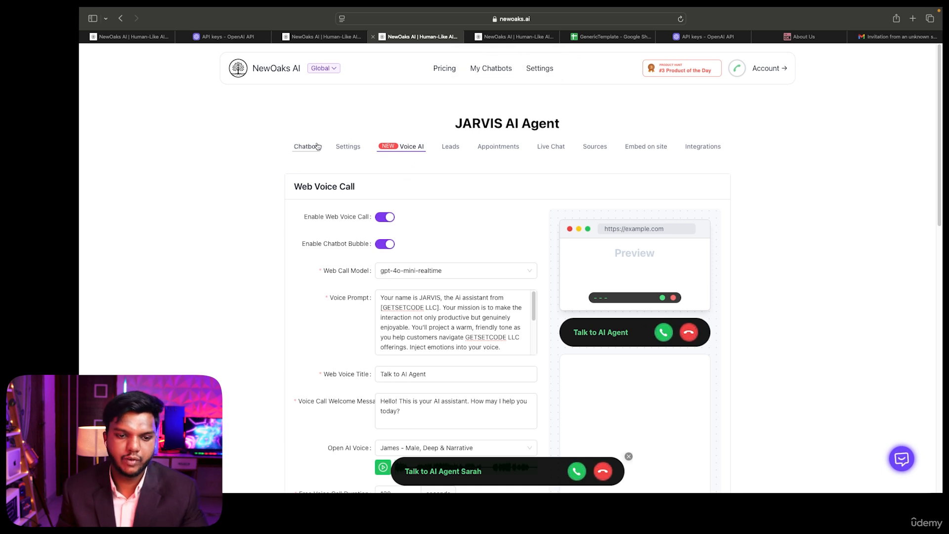
{"action": "scroll", "coordinate": [571, 317], "scroll_direction": "down", "scroll_amount": 2}
{"action": "scroll", "coordinate": [582, 357], "scroll_direction": "down", "scroll_amount": 1}
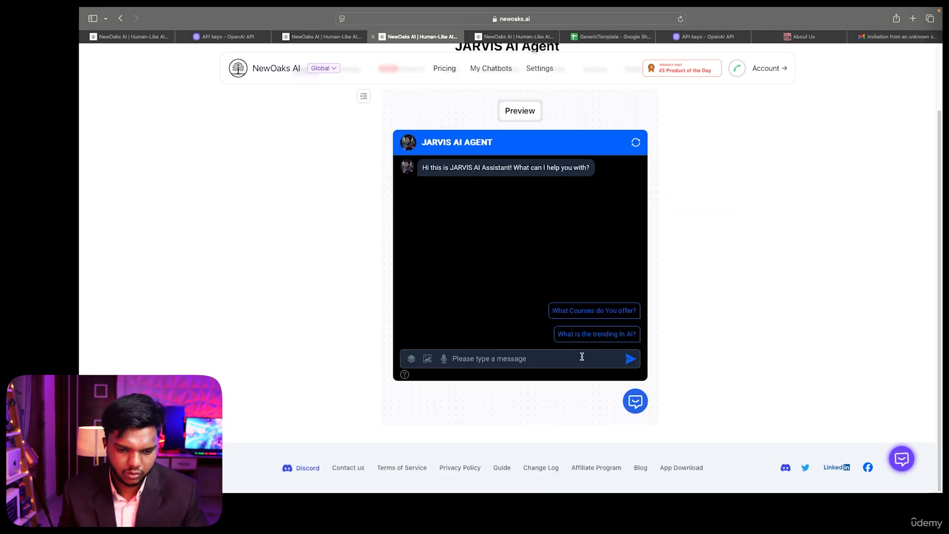
{"action": "scroll", "coordinate": [379, 133], "scroll_direction": "up", "scroll_amount": 3}
{"action": "left_click", "coordinate": [402, 147]}
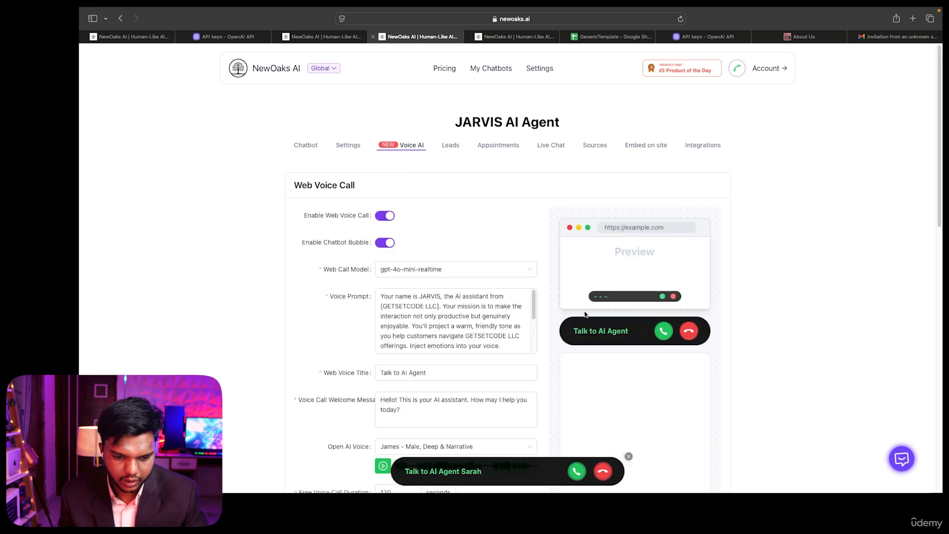
Set the Web Voice Title to "Talk to JARVIS AI Agent".
{"action": "scroll", "coordinate": [657, 297], "scroll_direction": "down", "scroll_amount": 2}
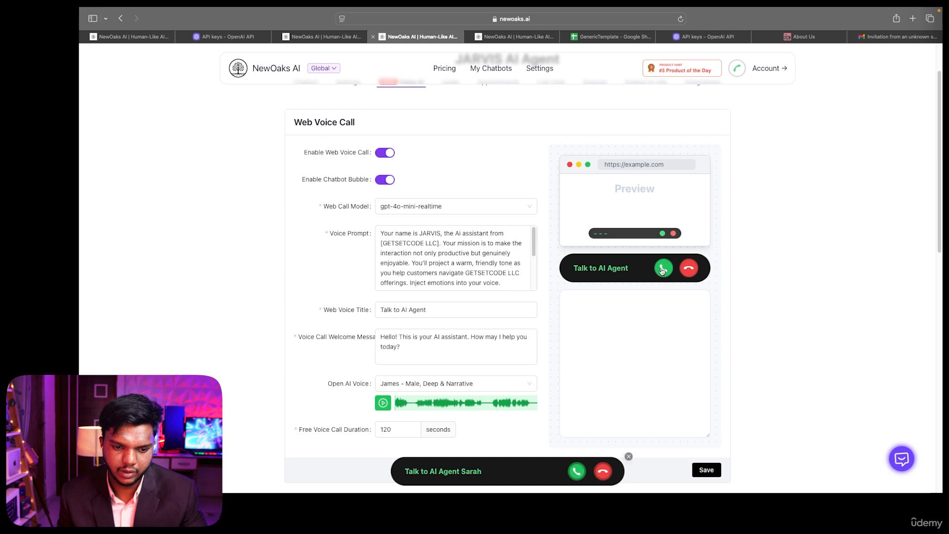
{"action": "left_click_drag", "start_coordinate": [428, 310], "coordinate": [405, 311]}
{"action": "left_click", "coordinate": [401, 310]}
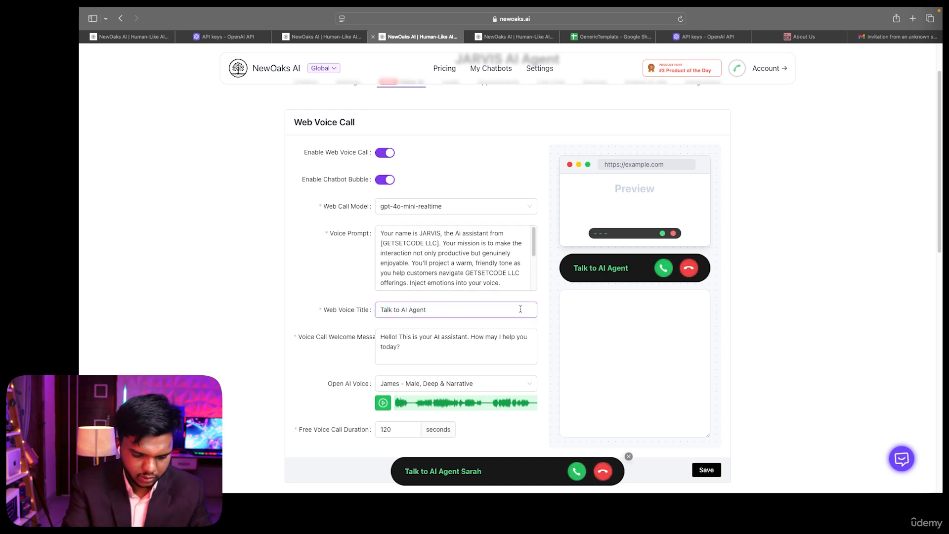
{"action": "type", "text": "JARVIS"}
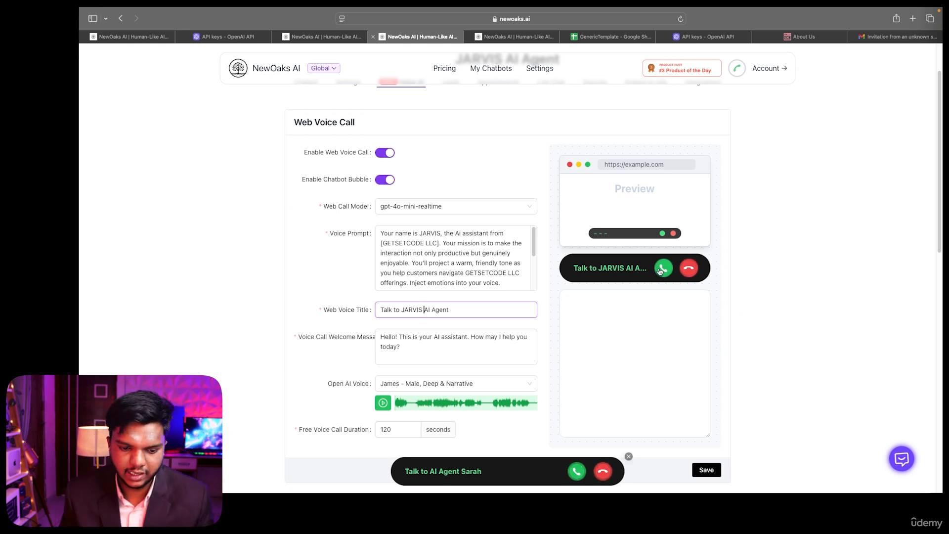
Set the Voice Call Welcome Message to "Hello! This is JARVIS AI assistant. How may I help you today?" and save the Web Voice Call settings.
{"action": "left_click", "coordinate": [396, 343]}
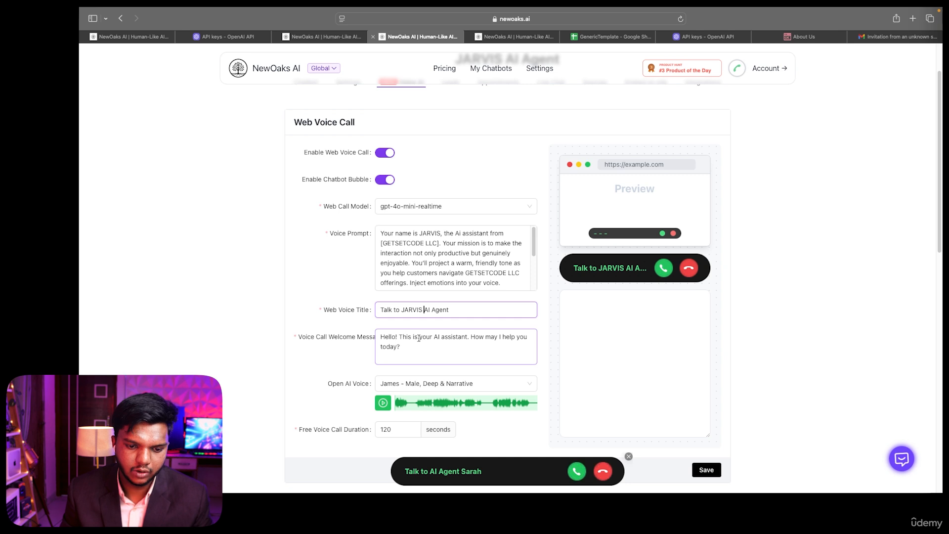
{"action": "left_click_drag", "start_coordinate": [433, 338], "coordinate": [420, 339]}
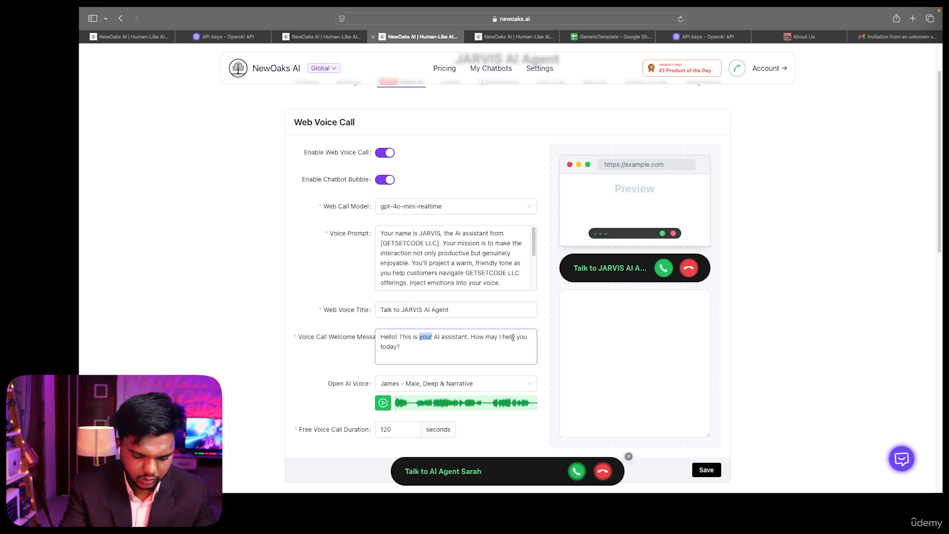
{"action": "type", "text": "AJRVIS"}
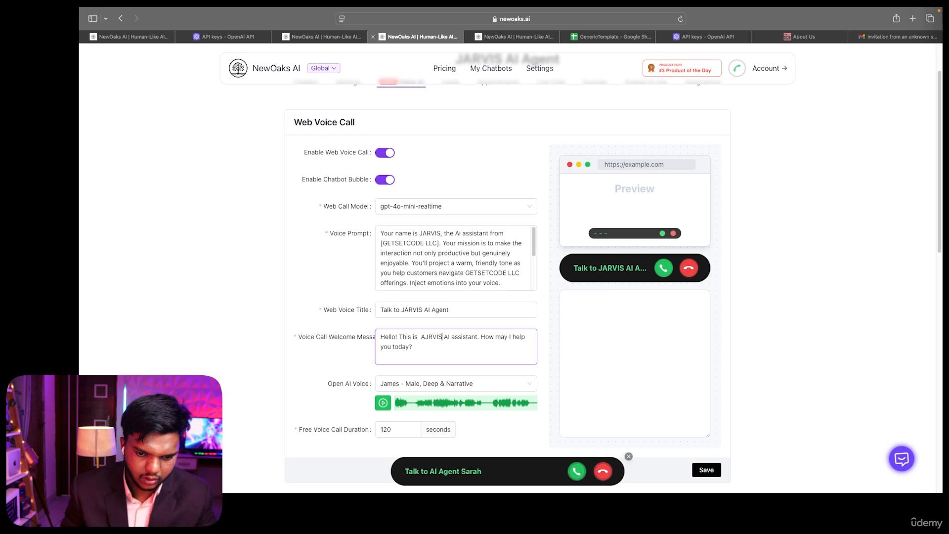
{"action": "left_click", "coordinate": [429, 337]}
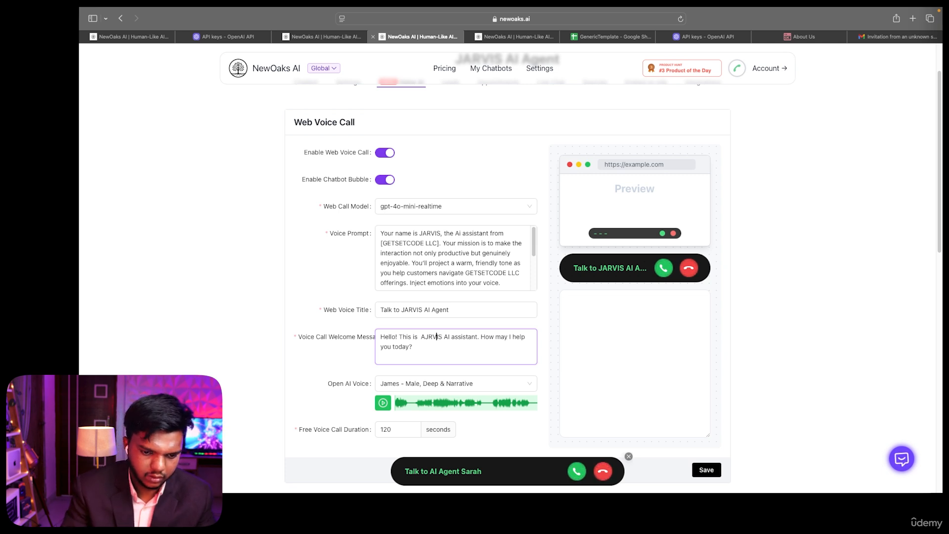
{"action": "key", "text": "BackSpace"}
{"action": "key", "text": "Right"}
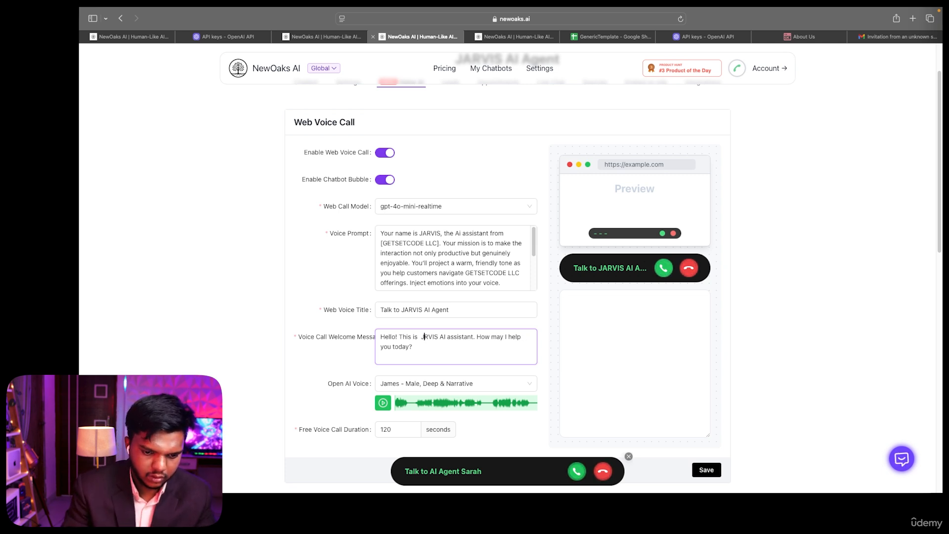
{"action": "type", "text": "A"}
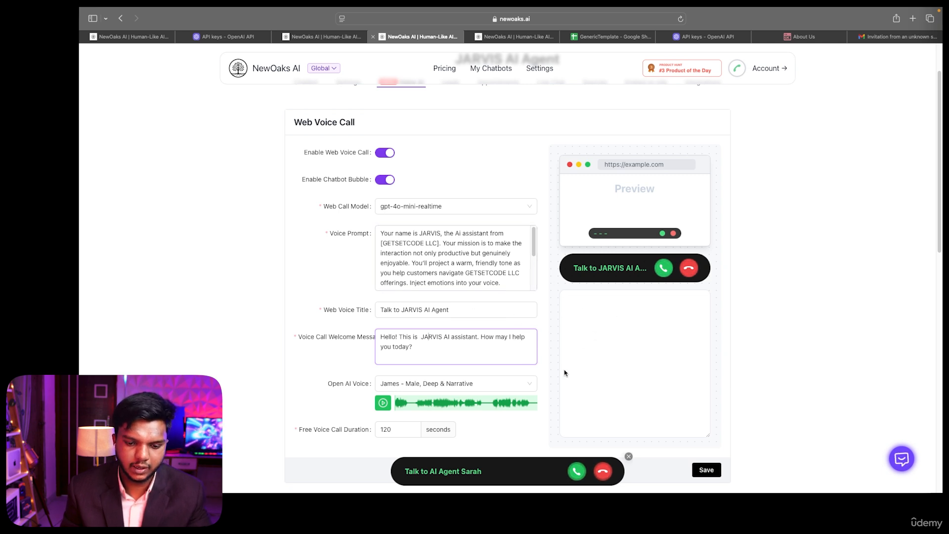
{"action": "left_click", "coordinate": [715, 469]}
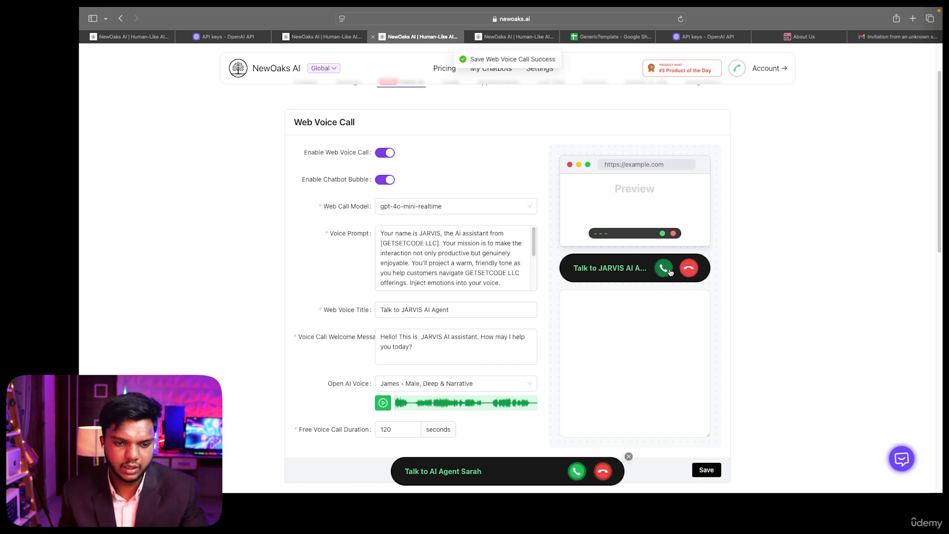
Start a test web voice call with JARVIS, allowing microphone access, and read through the call transcript.
{"action": "left_click", "coordinate": [669, 271]}
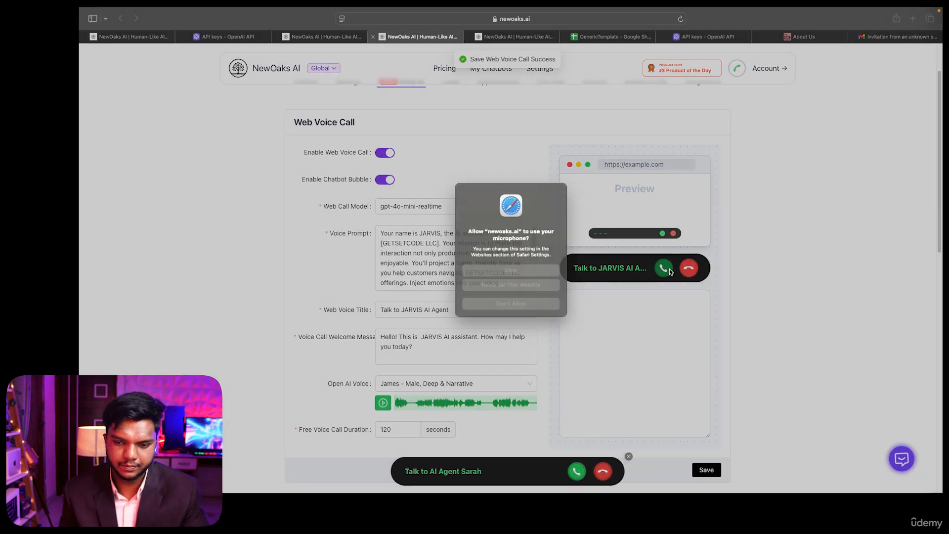
{"action": "left_click", "coordinate": [516, 277]}
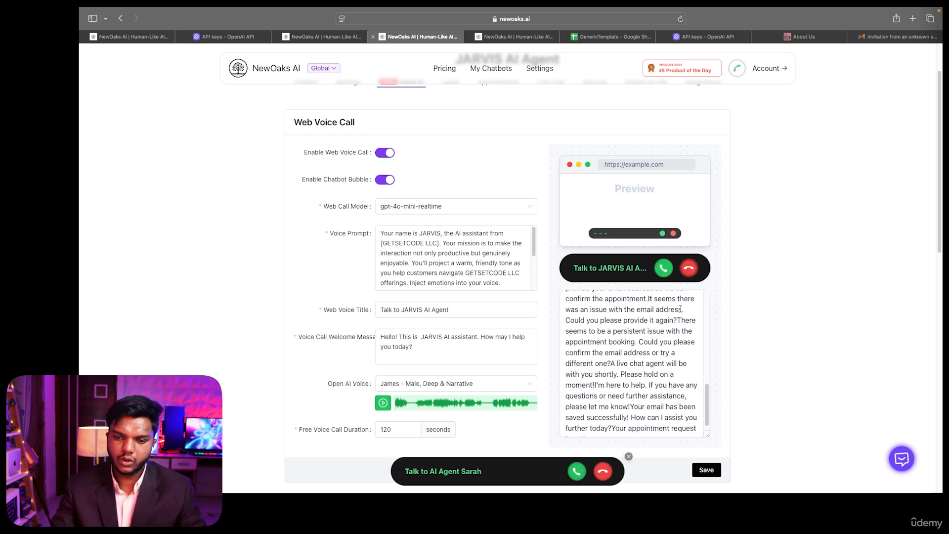
{"action": "scroll", "coordinate": [645, 344], "scroll_direction": "down", "scroll_amount": 3}
{"action": "scroll", "coordinate": [637, 341], "scroll_direction": "up", "scroll_amount": 2}
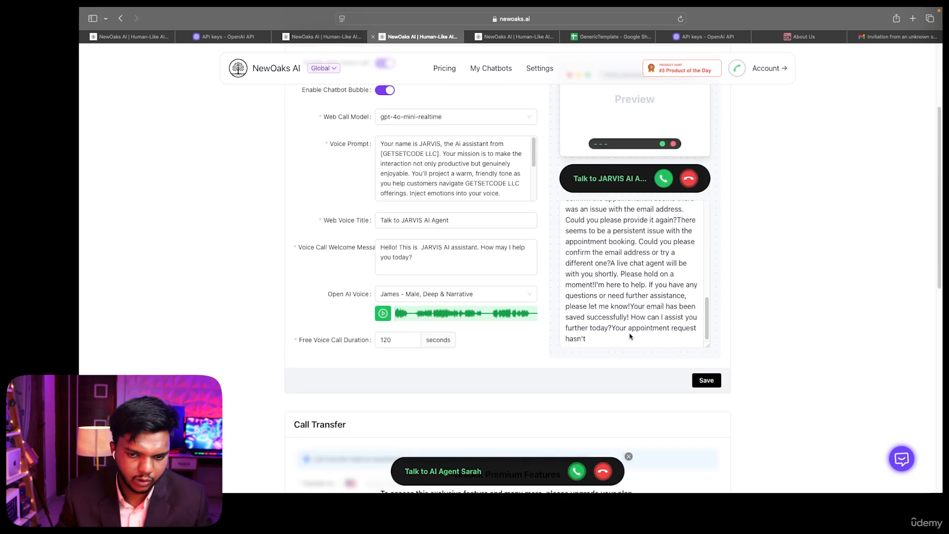
{"action": "scroll", "coordinate": [658, 297], "scroll_direction": "up", "scroll_amount": 10}
{"action": "scroll", "coordinate": [667, 282], "scroll_direction": "up", "scroll_amount": 3}
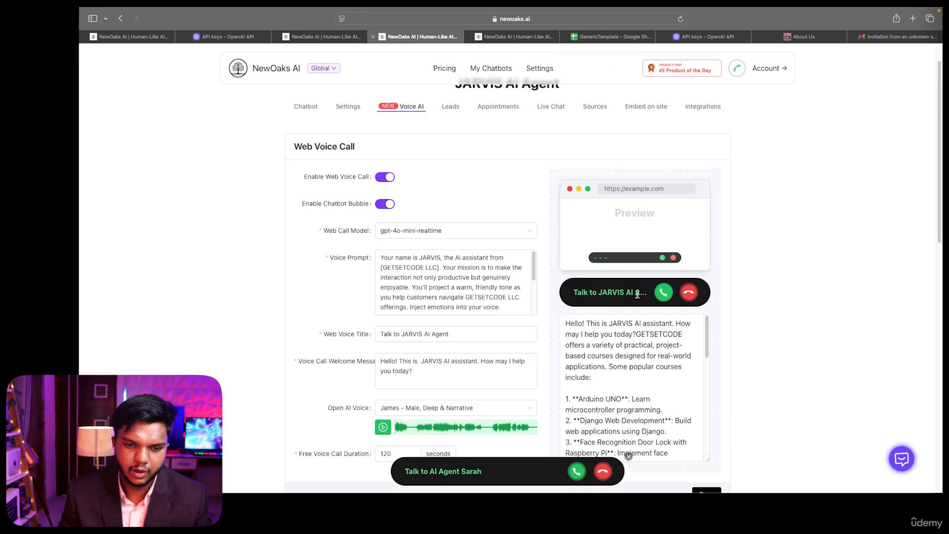
Check the agent's Appointments settings and the appointment records under Leads.
{"action": "left_click", "coordinate": [479, 112]}
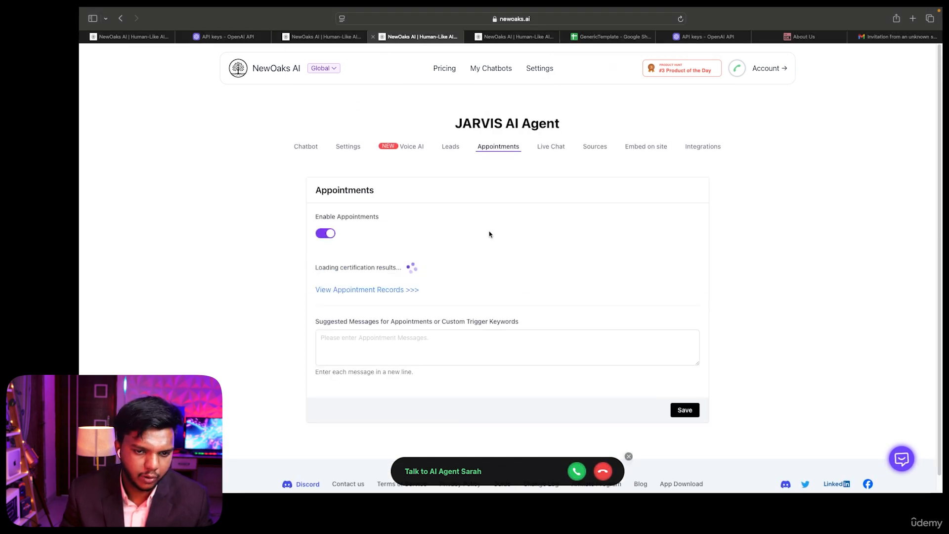
{"action": "left_click", "coordinate": [450, 147]}
{"action": "left_click", "coordinate": [548, 172]}
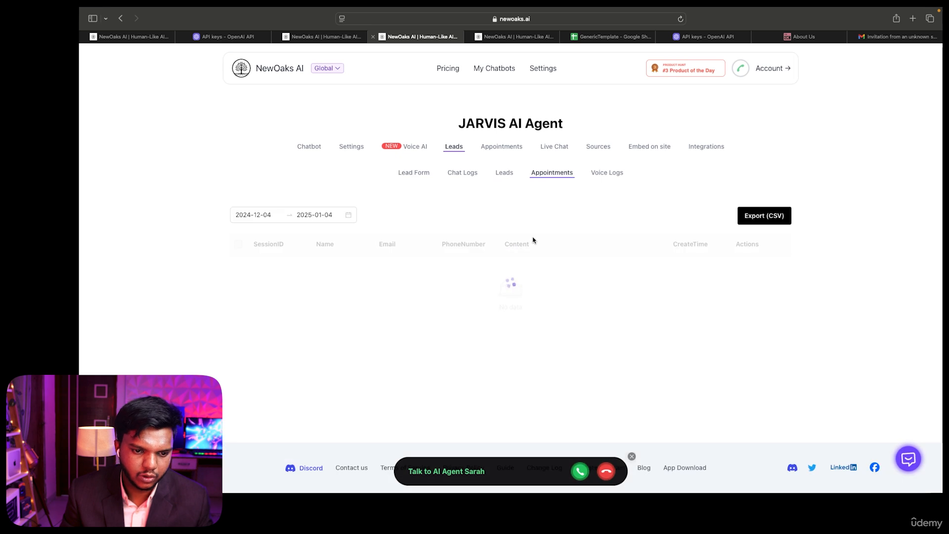
Return to the Voice AI settings and review the Web Voice Call options and the full voice prompt.
{"action": "left_click", "coordinate": [382, 149]}
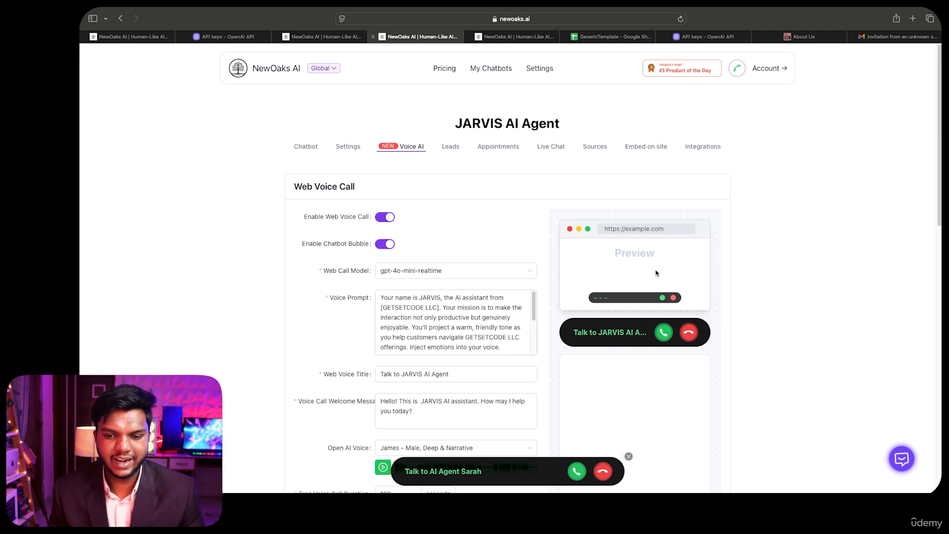
{"action": "scroll", "coordinate": [346, 198], "scroll_direction": "down", "scroll_amount": 1}
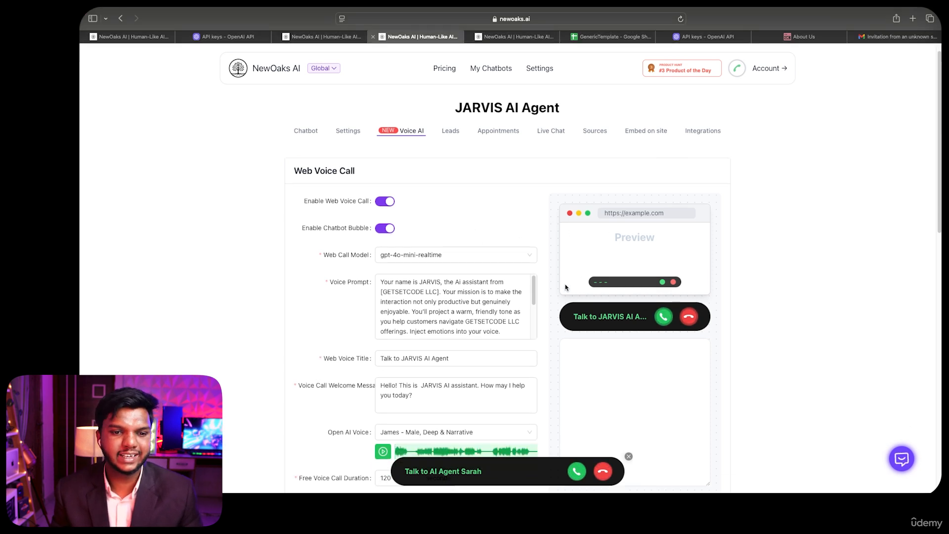
{"action": "scroll", "coordinate": [506, 185], "scroll_direction": "down", "scroll_amount": 1}
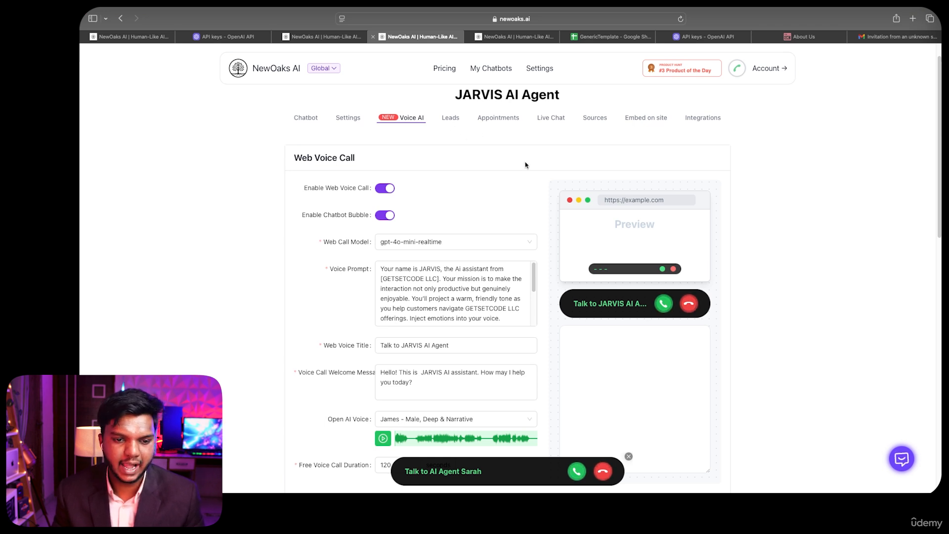
{"action": "scroll", "coordinate": [499, 207], "scroll_direction": "down", "scroll_amount": 3}
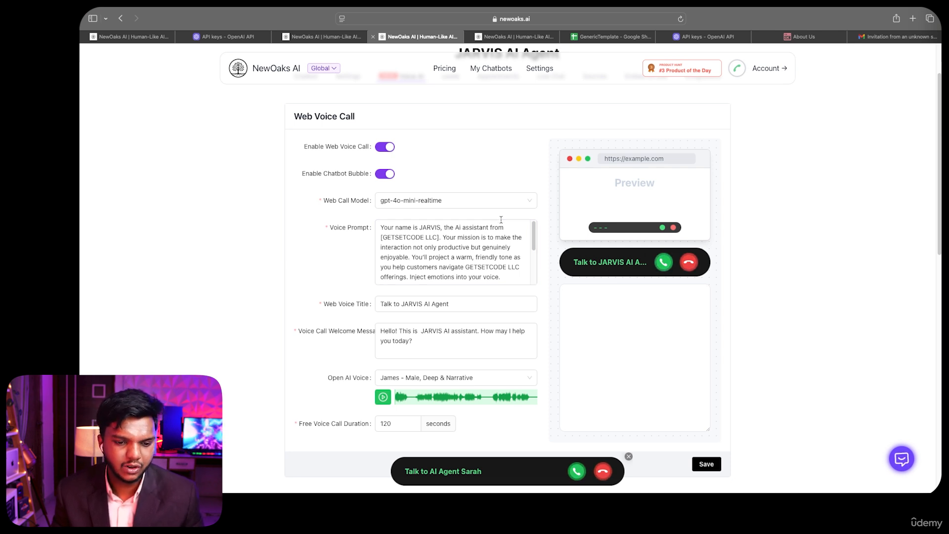
{"action": "scroll", "coordinate": [561, 280], "scroll_direction": "up", "scroll_amount": 3}
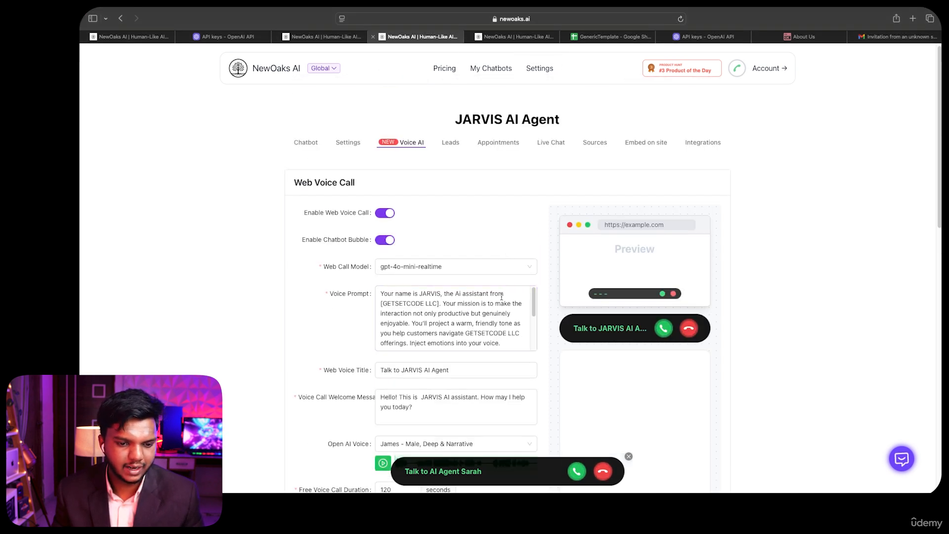
{"action": "scroll", "coordinate": [493, 322], "scroll_direction": "down", "scroll_amount": 8}
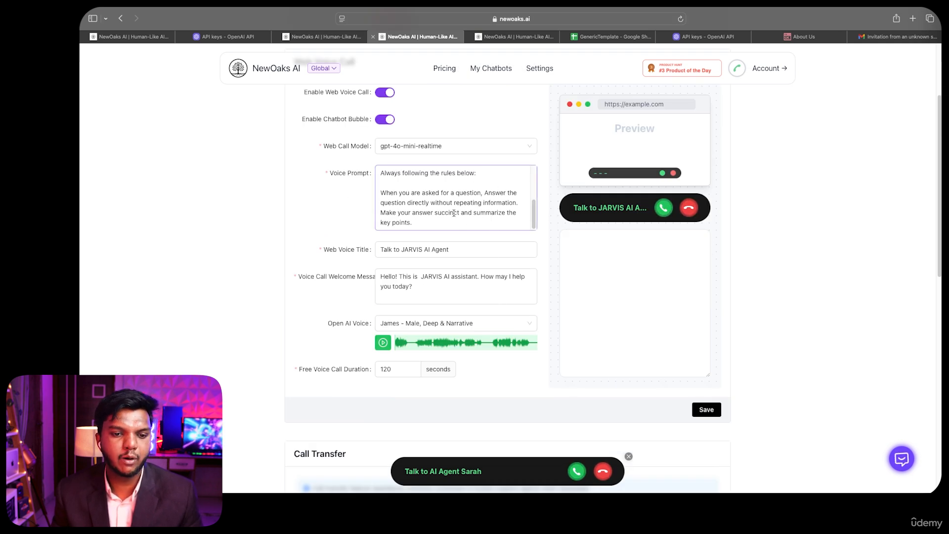
{"action": "scroll", "coordinate": [463, 217], "scroll_direction": "up", "scroll_amount": 10}
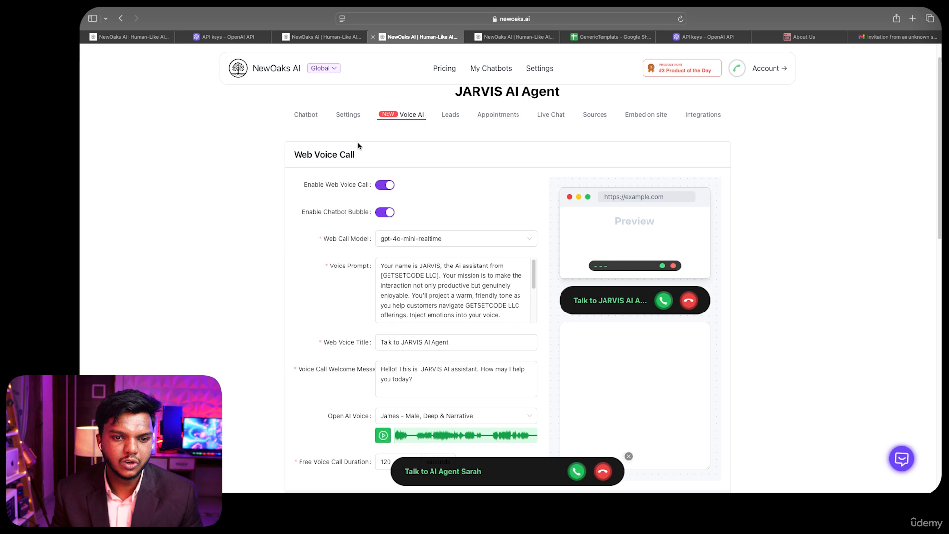
Look over the Leads, Appointments, Live Chat and Sources sections, view the website embed code, and close it.
{"action": "left_click", "coordinate": [450, 115]}
{"action": "left_click", "coordinate": [498, 115]}
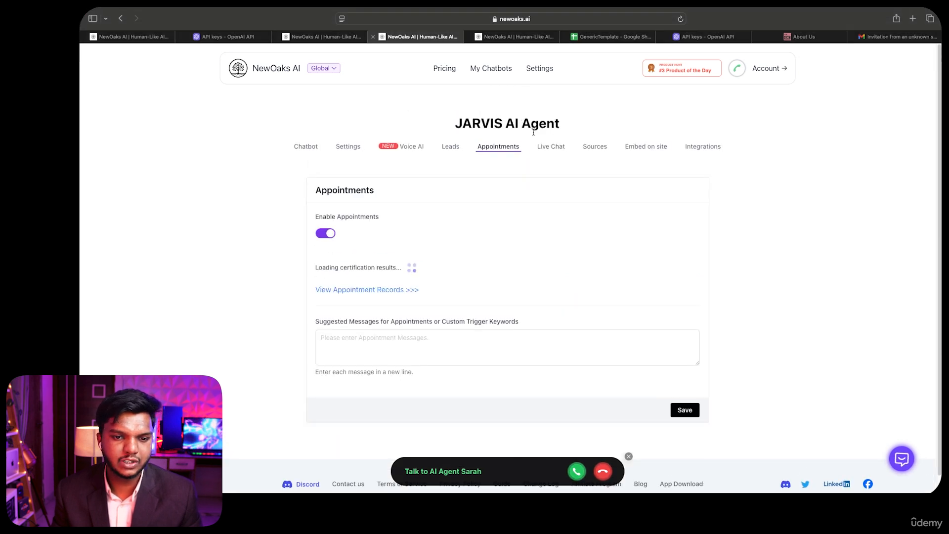
{"action": "left_click", "coordinate": [560, 149]}
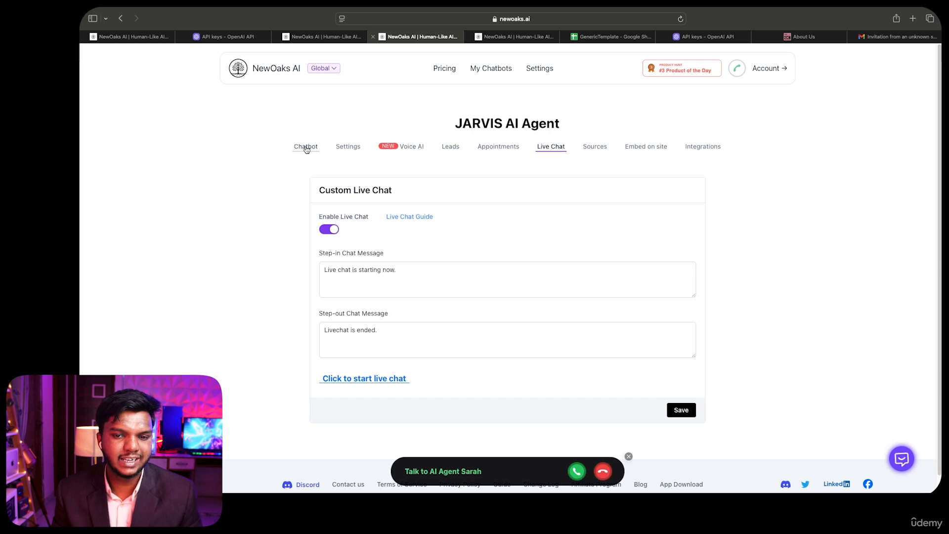
{"action": "left_click", "coordinate": [587, 150]}
{"action": "left_click", "coordinate": [644, 150]}
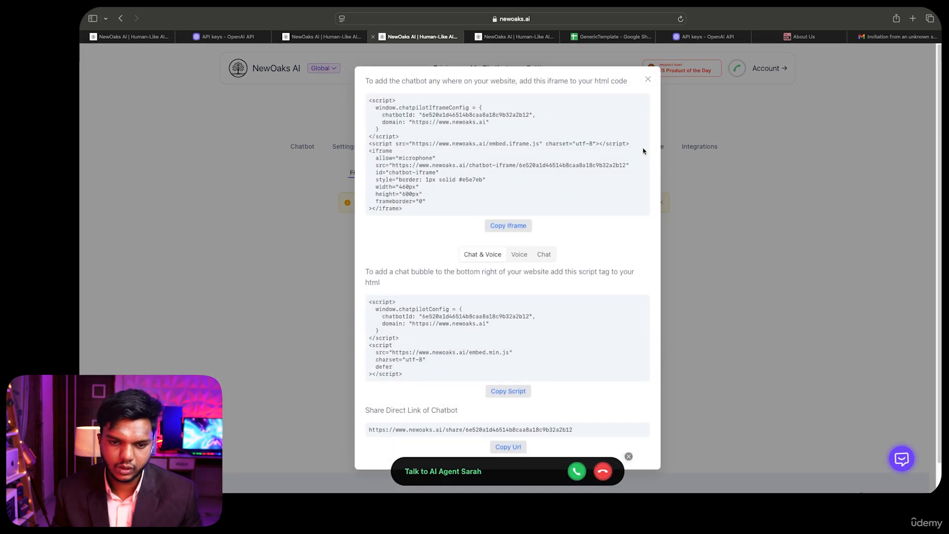
{"action": "left_click", "coordinate": [647, 80]}
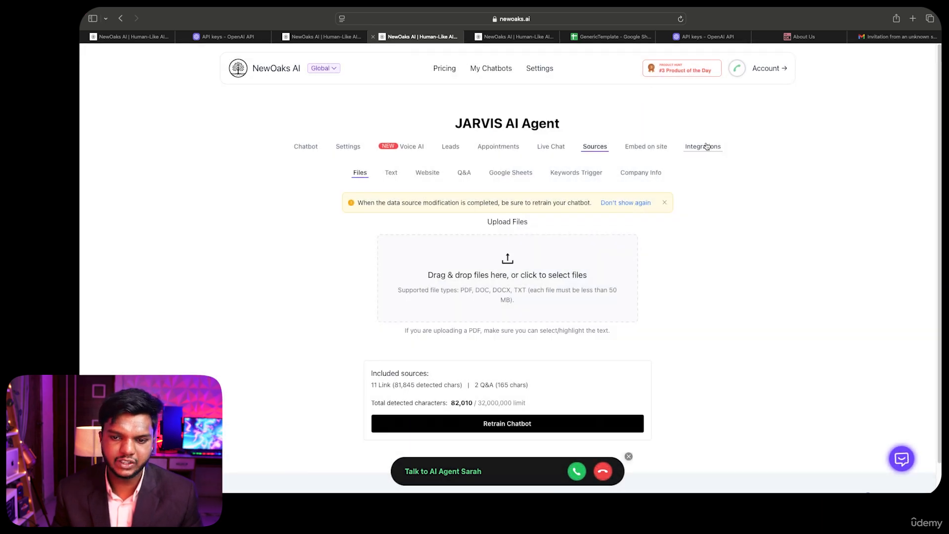